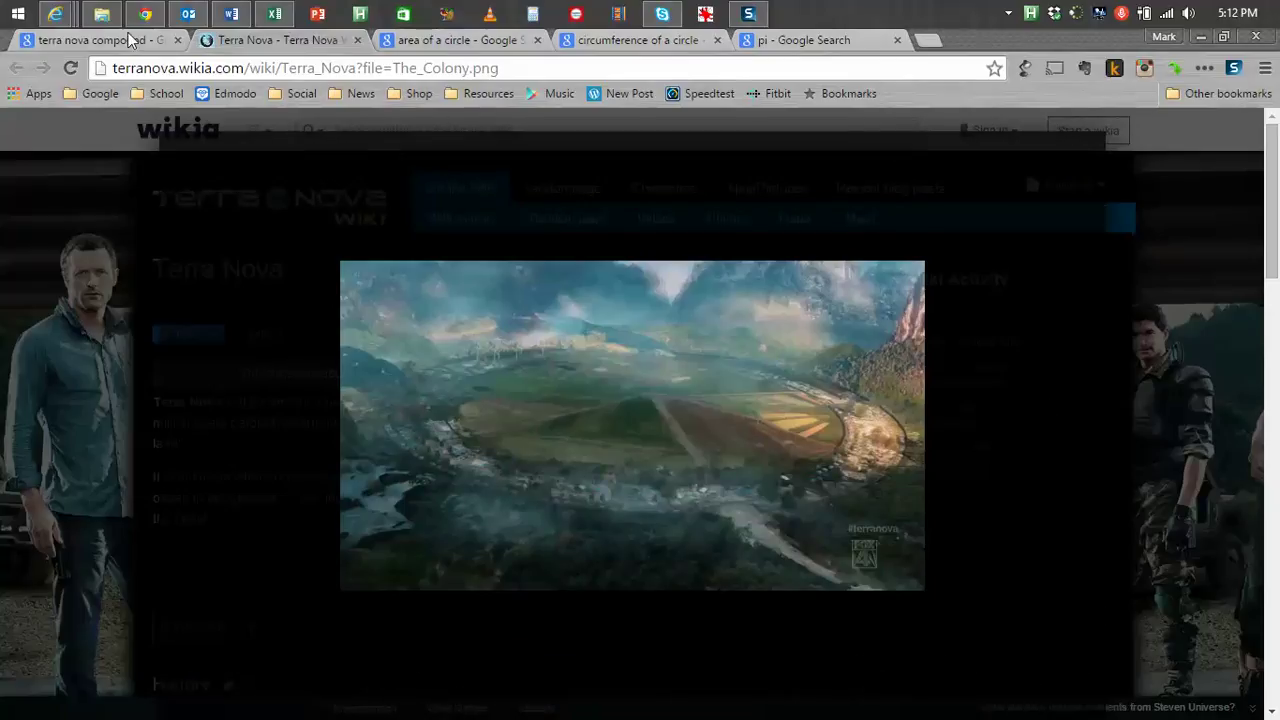
Step: Switch to the Excel workbook and clear the contents of cells A2 to A21
click(275, 16)
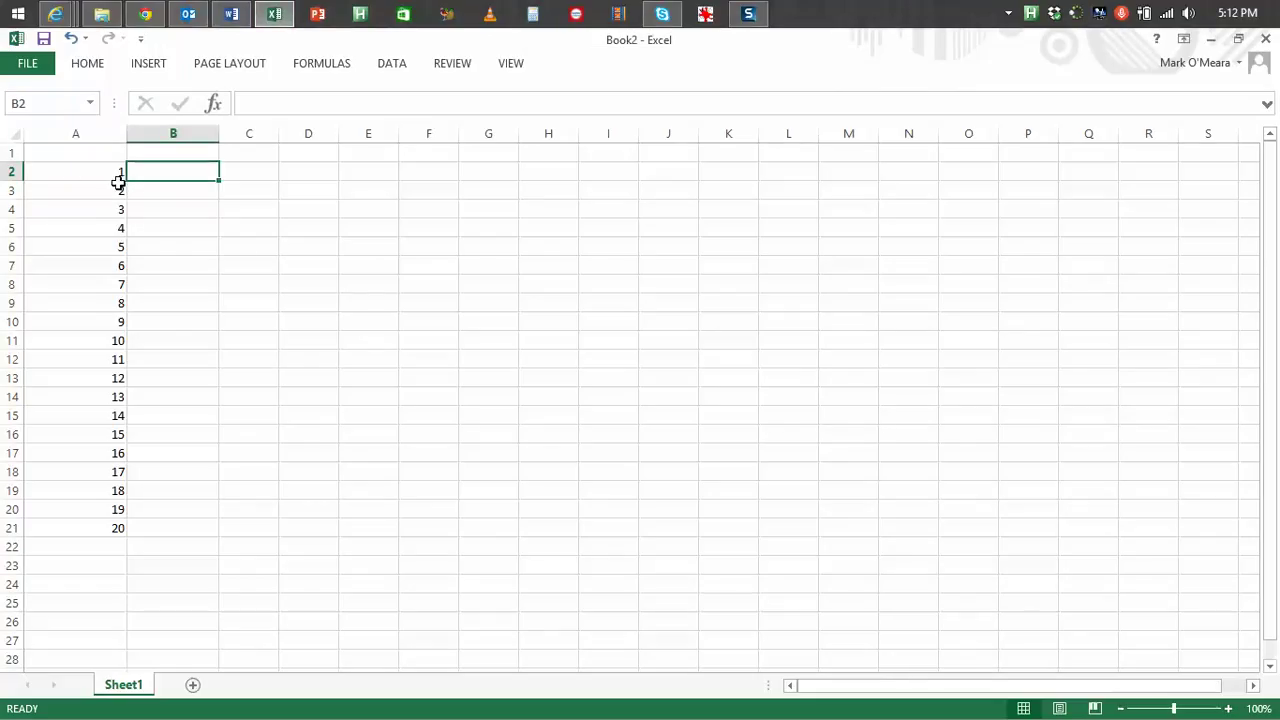
click(72, 172)
drag(109, 528, 90, 178)
text(\)
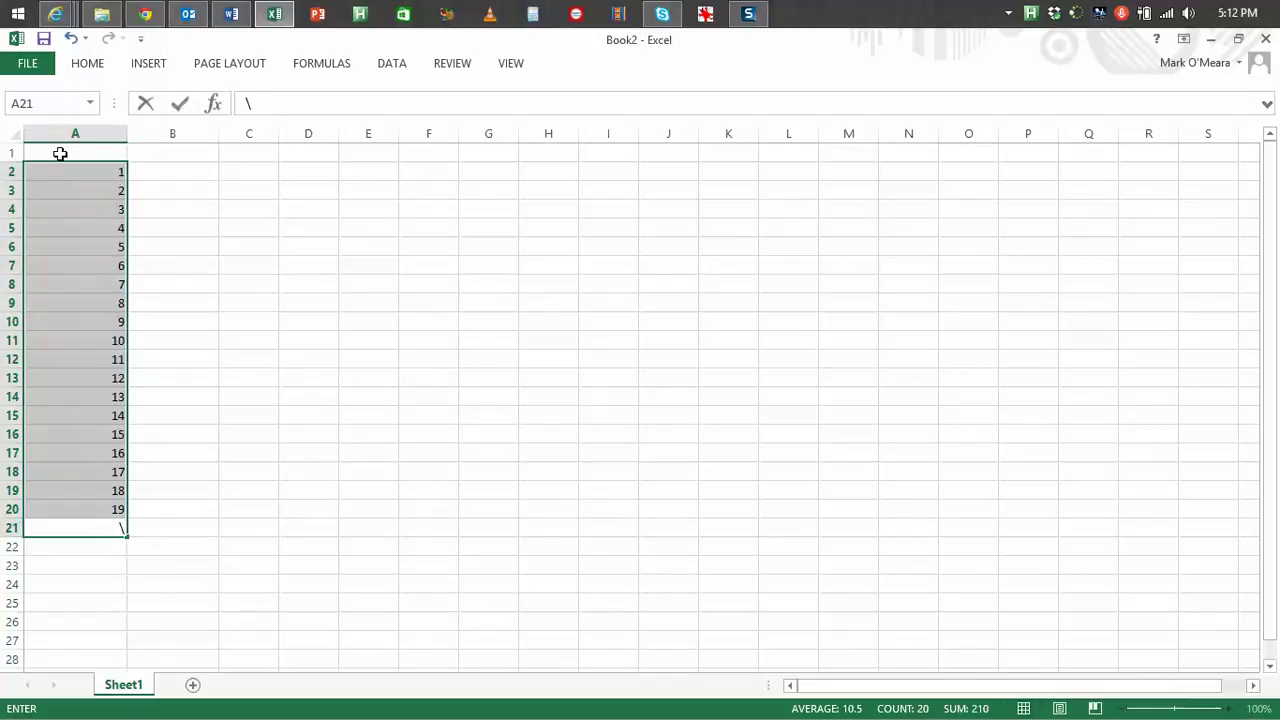
text(20)
key(Return)
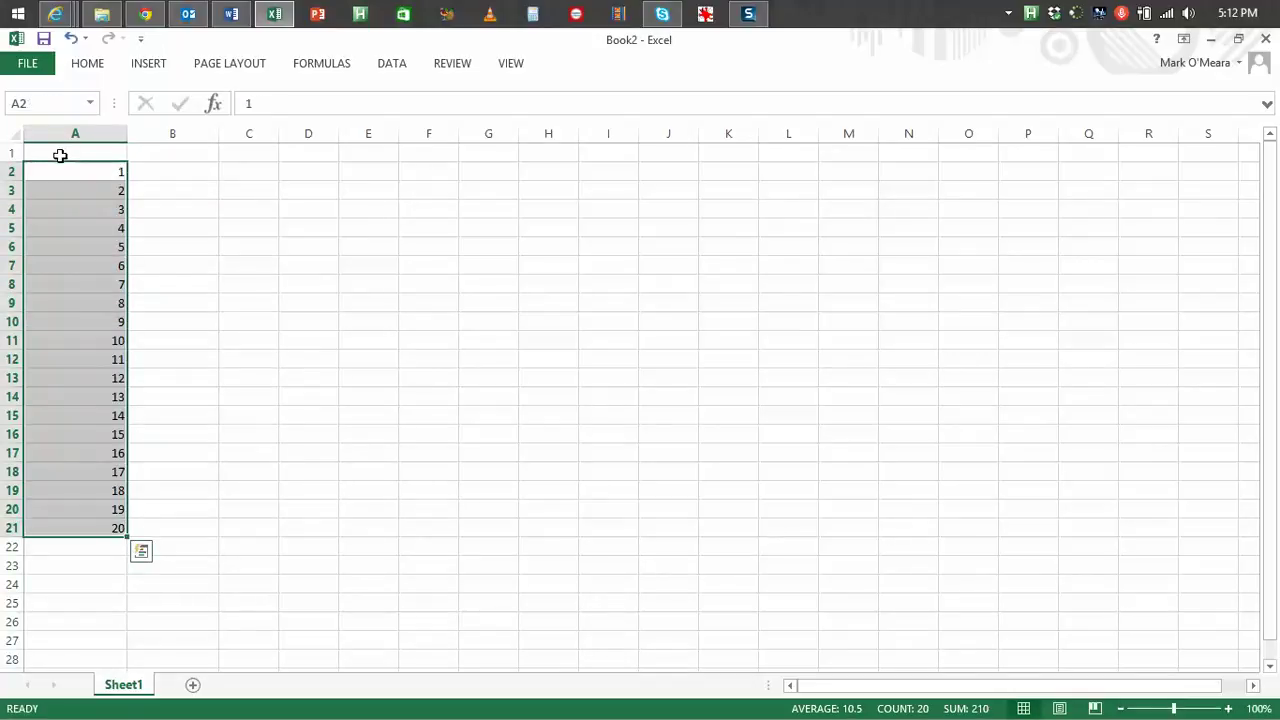
right_click(97, 356)
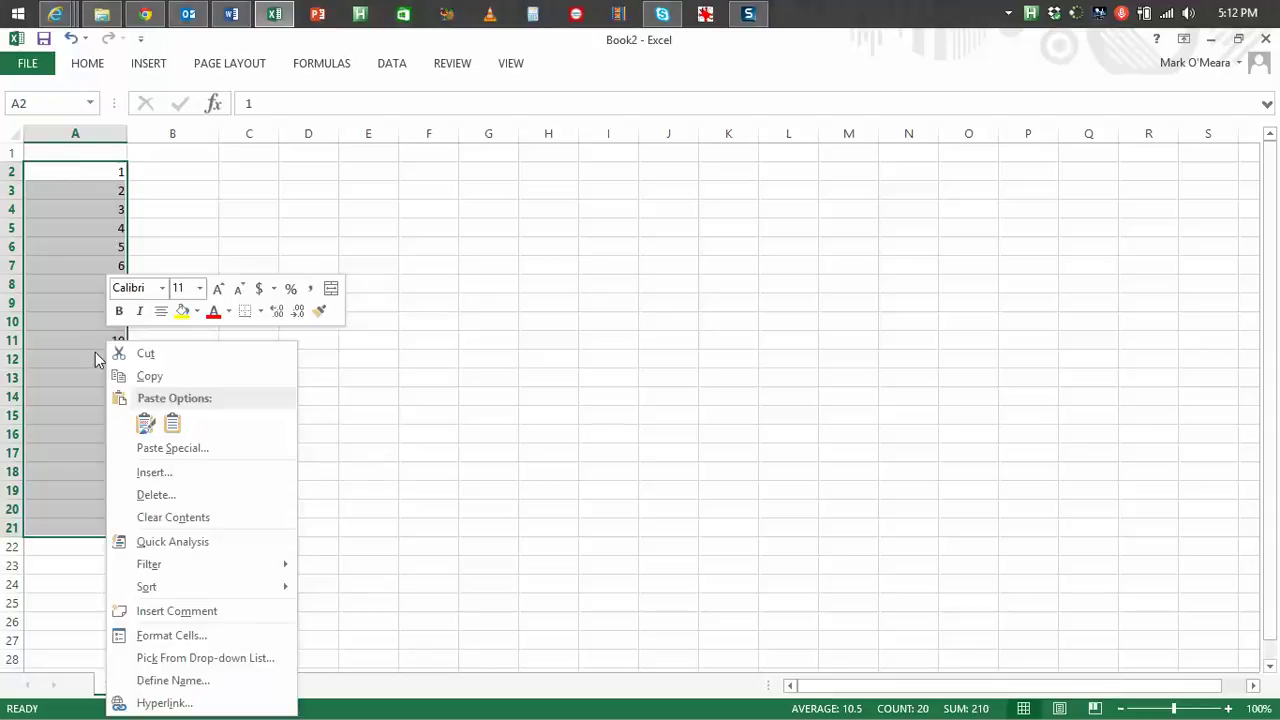
click(183, 517)
Step: Enter 1 and 2 in cells A2 and A3 and extend the series down to 20 in A21
click(73, 174)
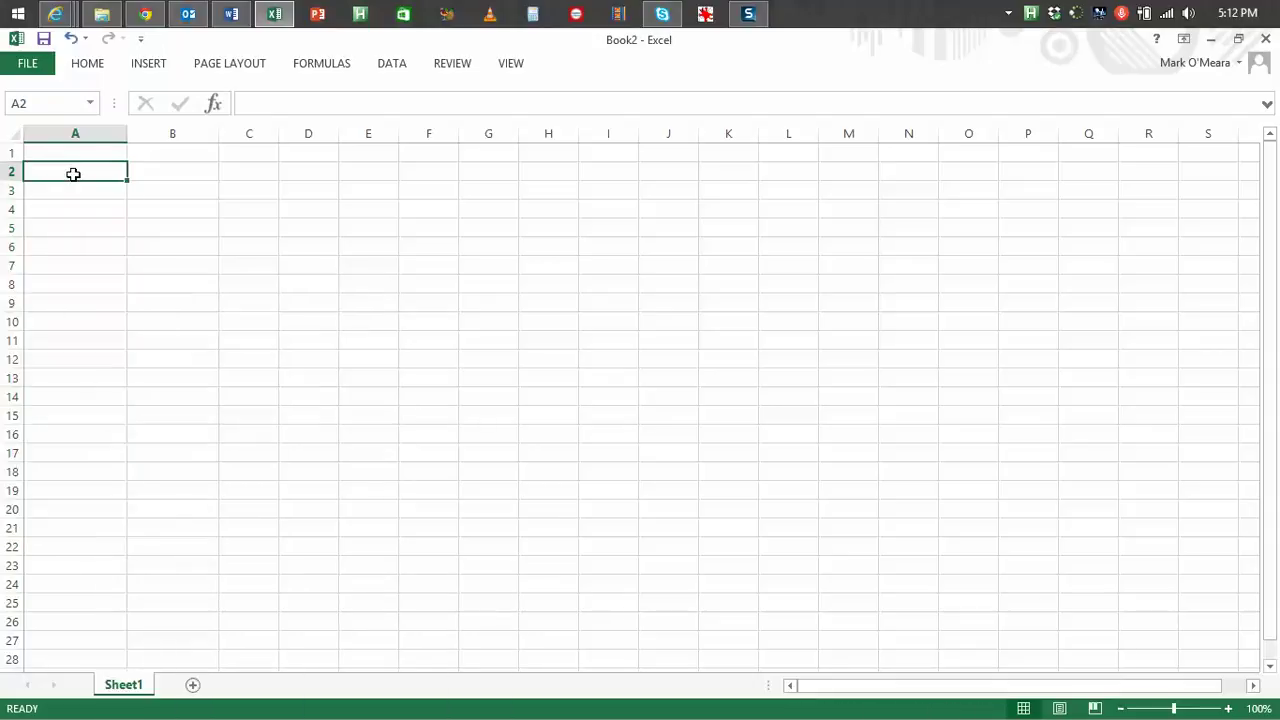
text(1)
key(Return)
text(2)
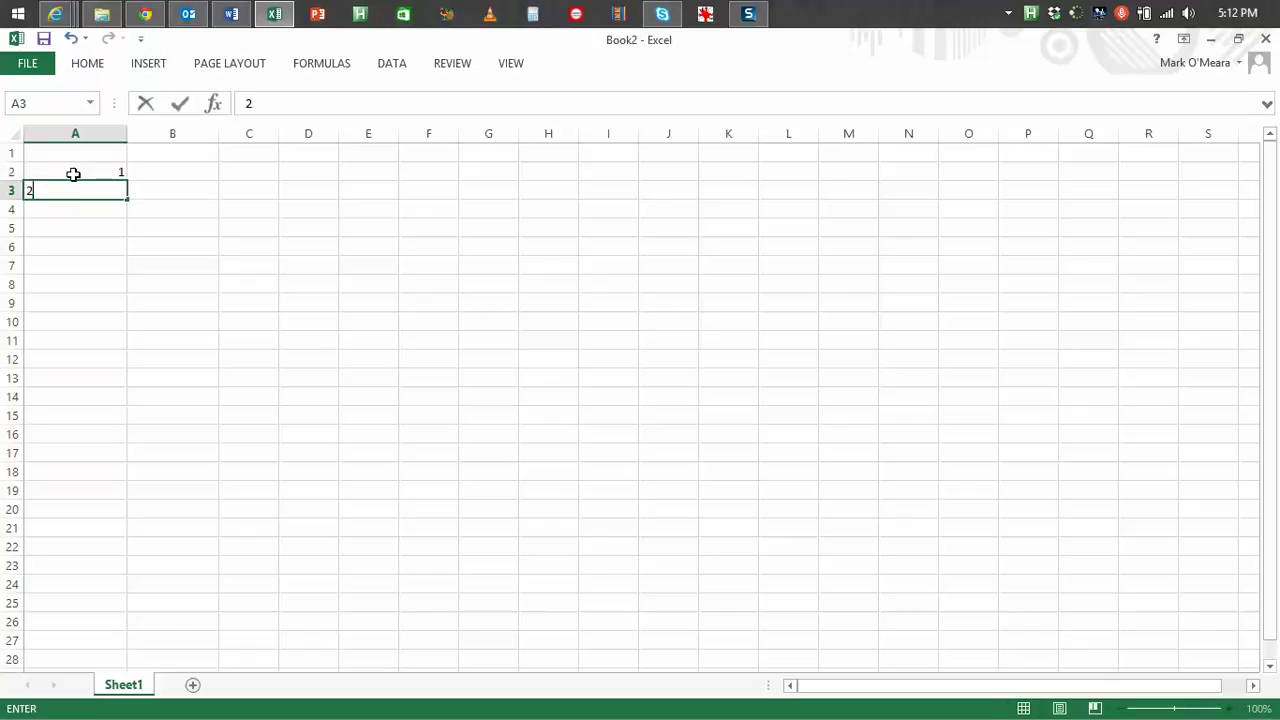
key(ctrl+Return)
key(Return)
drag(73, 174, 108, 531)
Step: Enter the column heading "Circumfrence" in cell B1
click(186, 155)
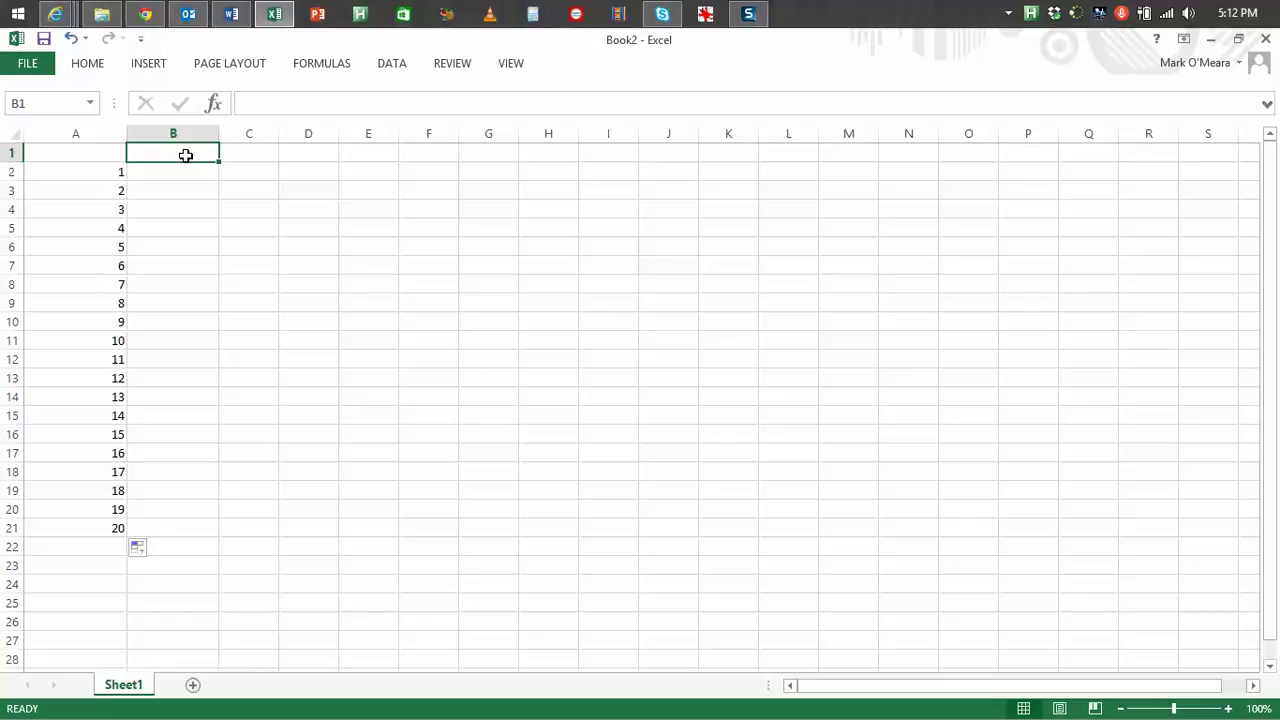
click(91, 177)
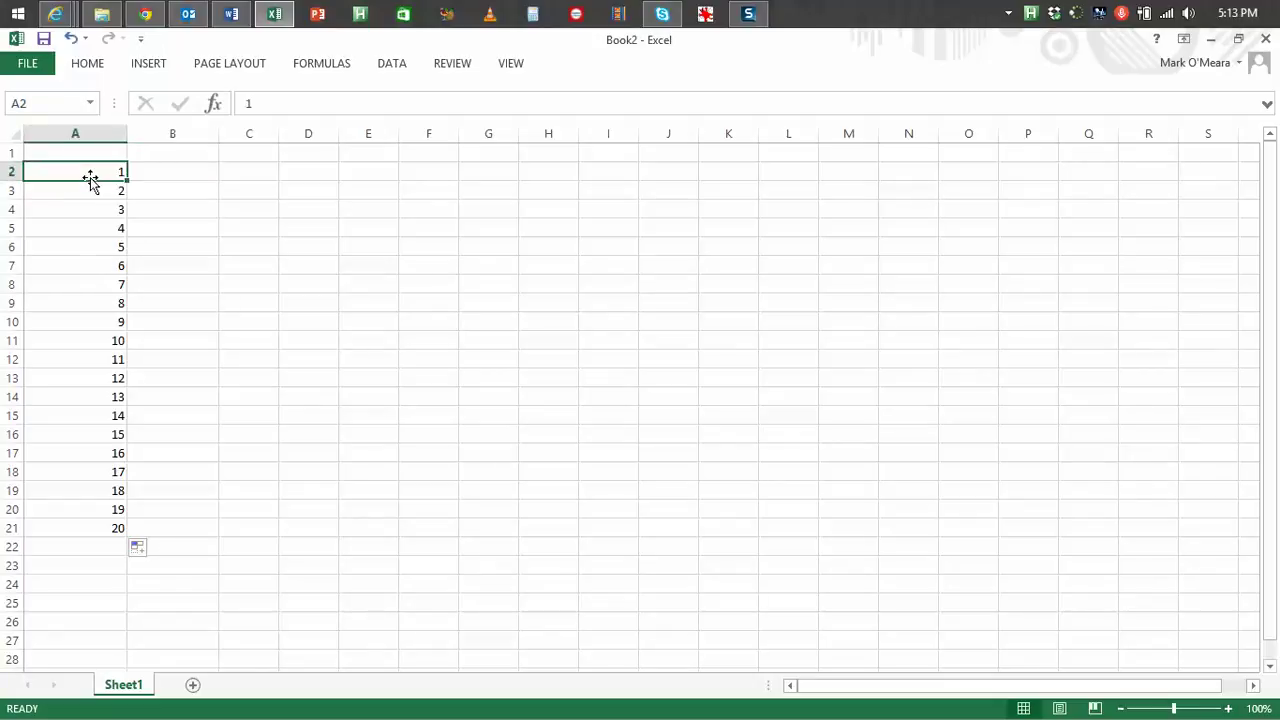
click(163, 152)
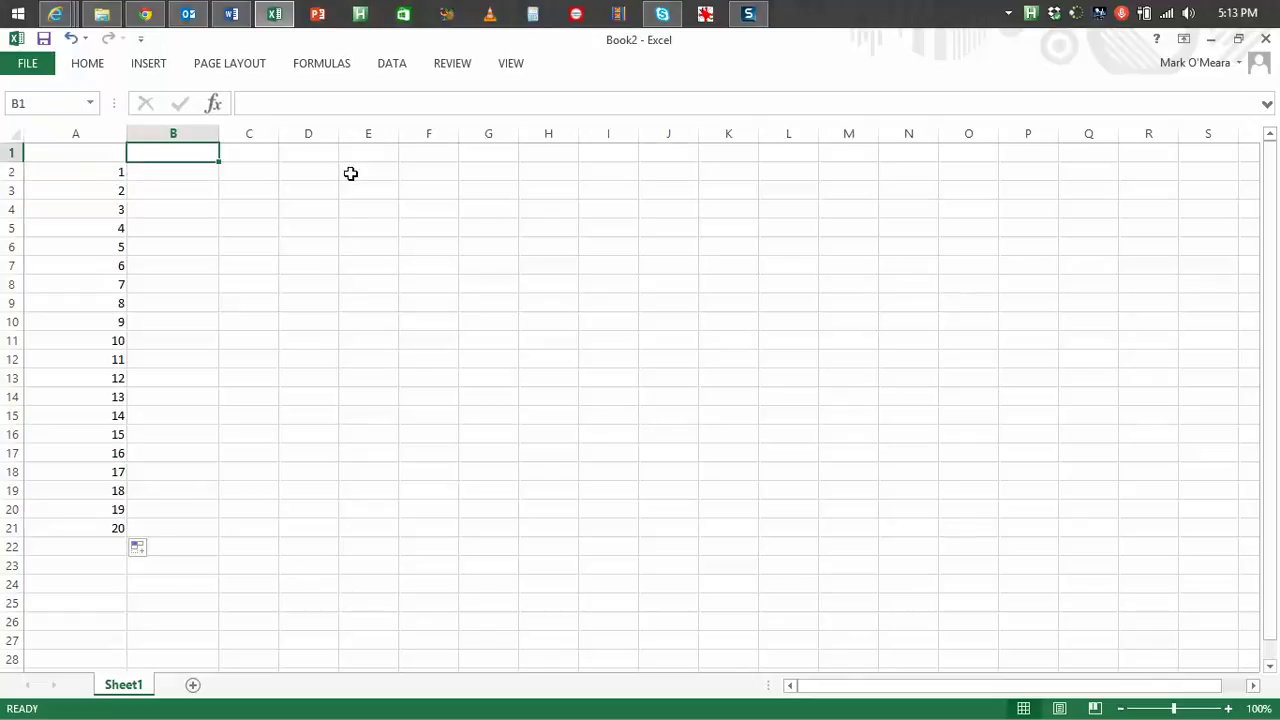
text(Cir)
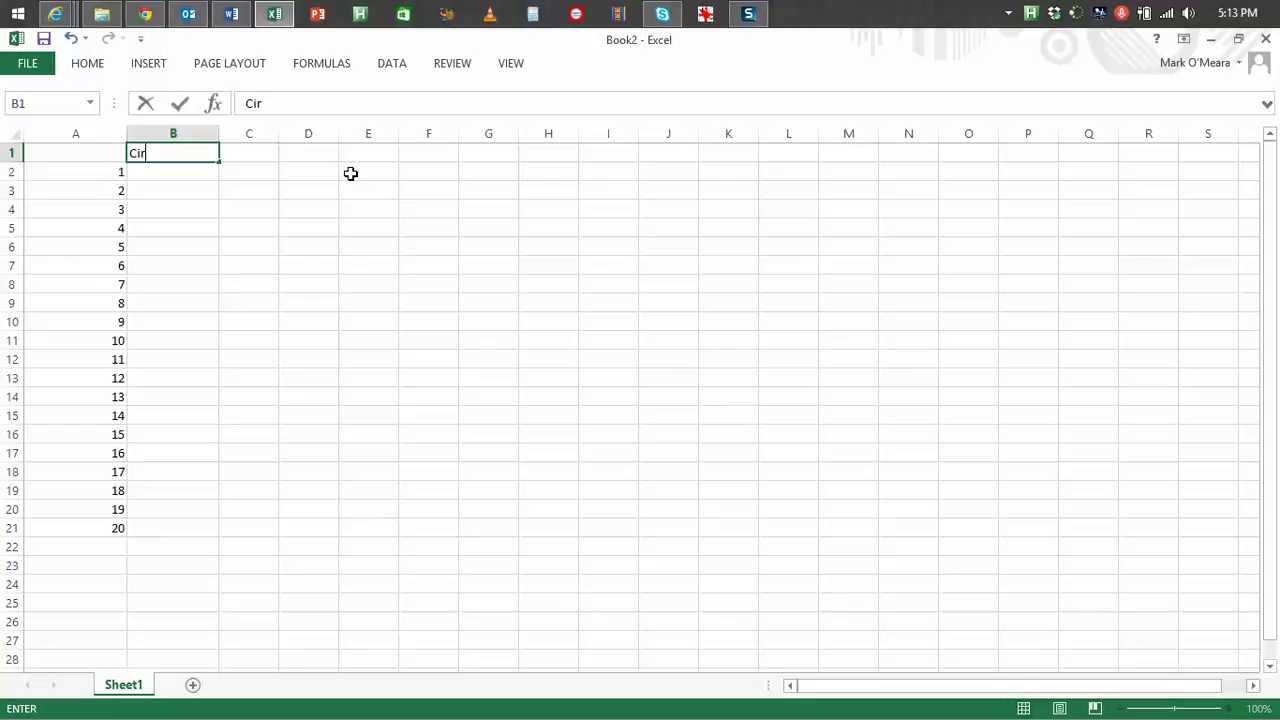
text(cumfrence)
key(Return)
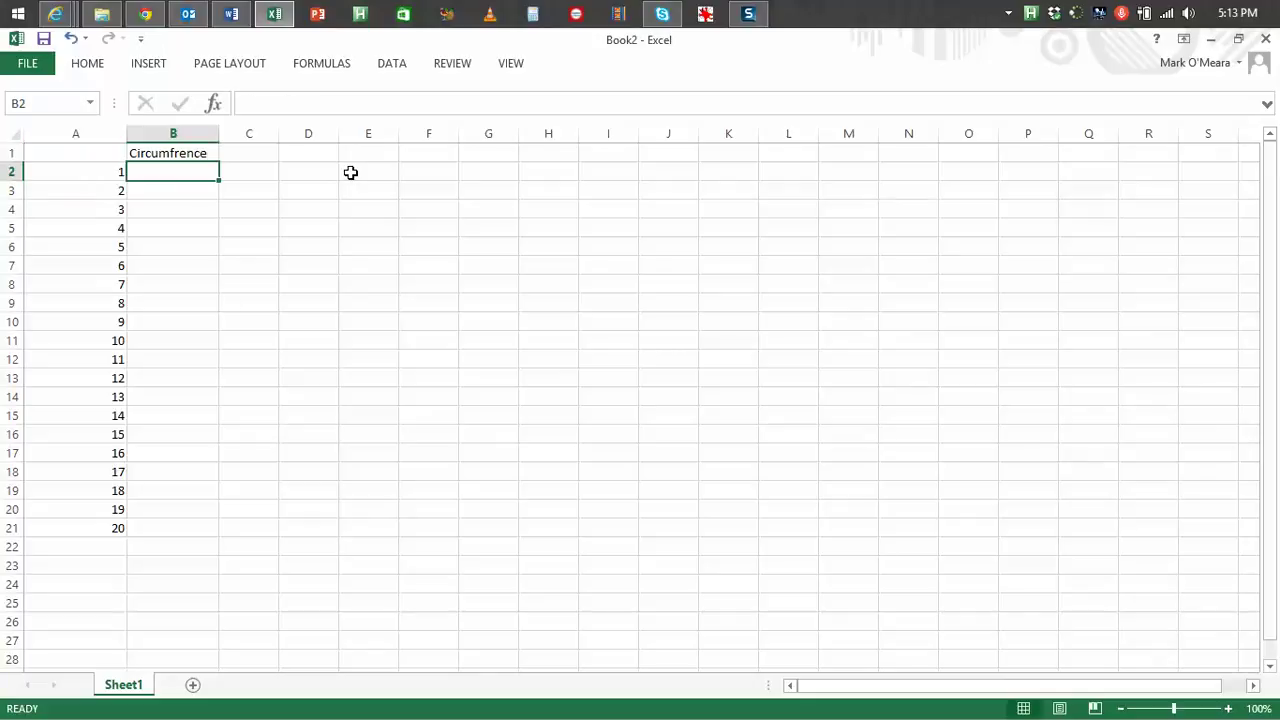
Step: Switch to Chrome and view the Google result with the formula for the circumference of a circle
key(alt+Tab)
key(alt+Tab)
key(alt+Tab)
key(alt+Tab)
key(alt+Tab)
key(alt+Tab)
key(alt+Tab)
key(alt+Tab)
key(alt+Tab)
key(alt+Tab)
key(alt+Tab)
key(alt+Tab)
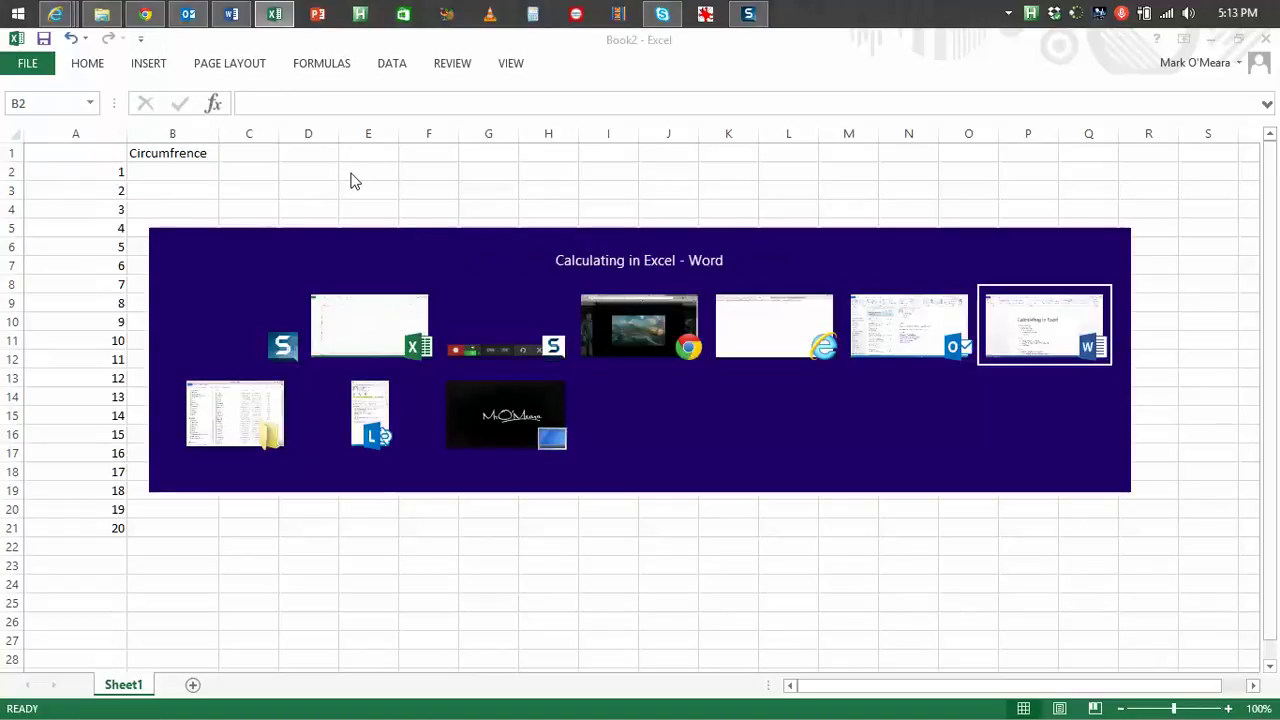
key(alt+Tab)
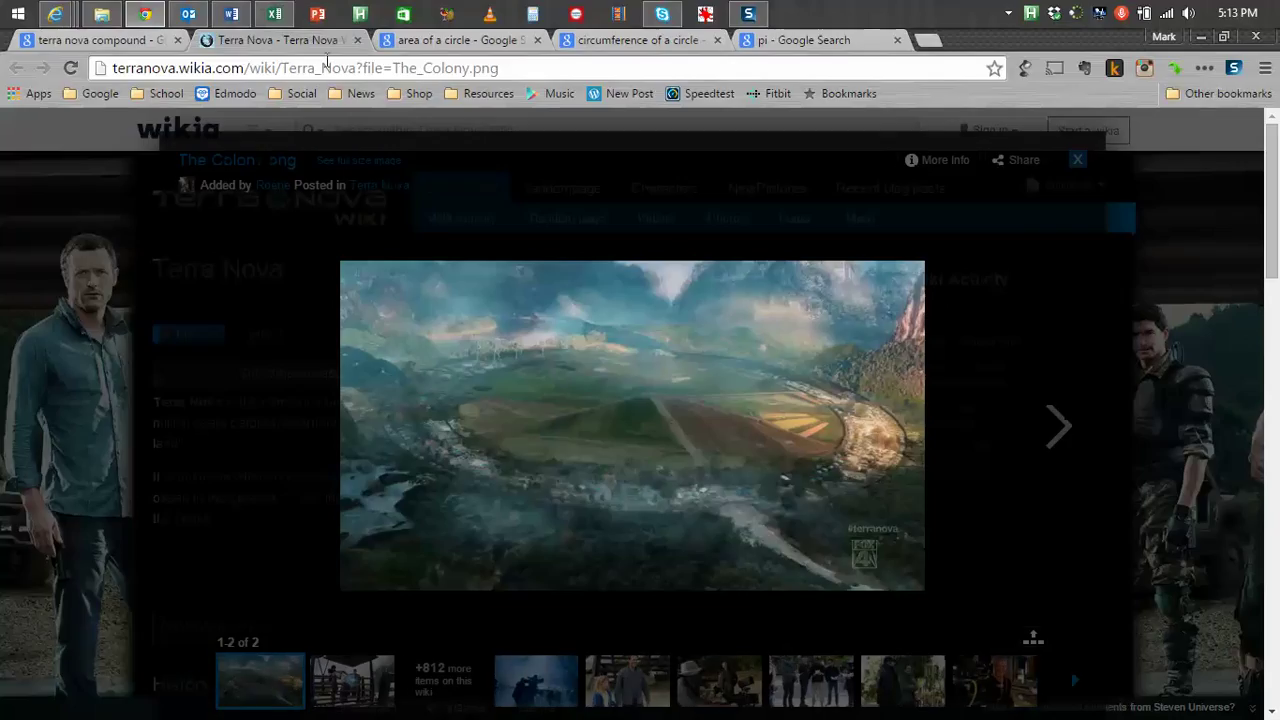
click(606, 42)
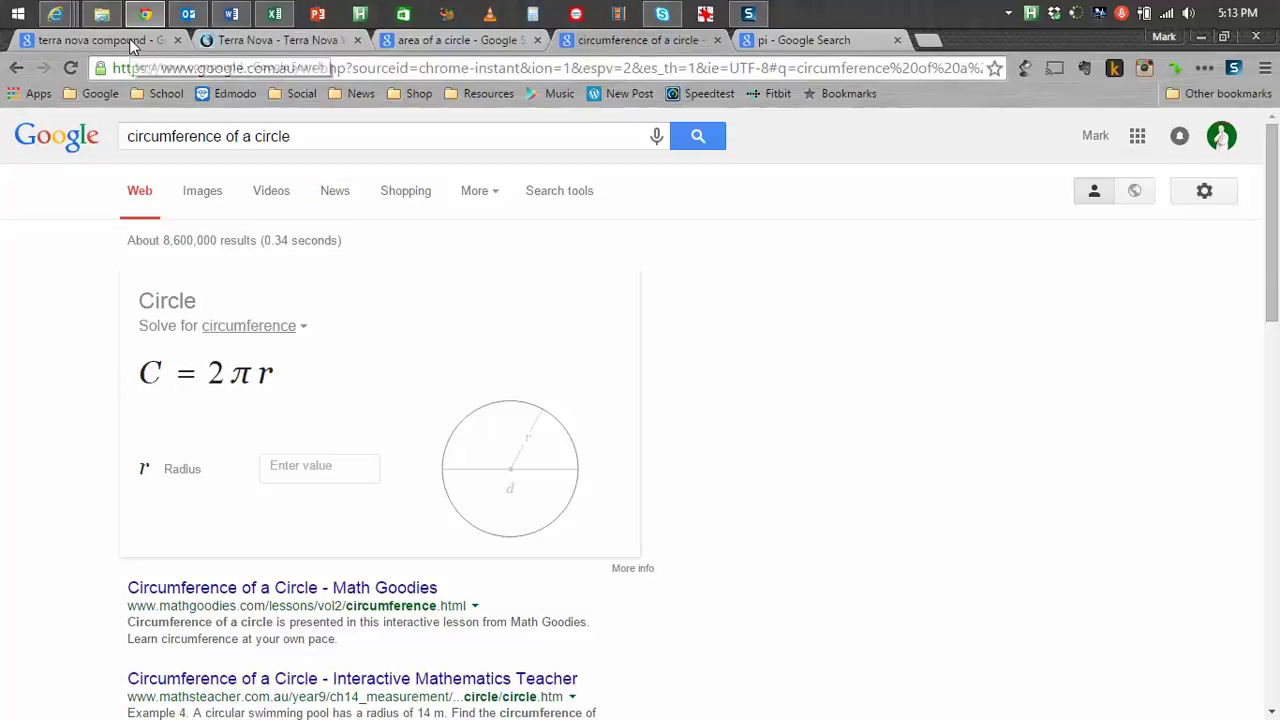
Step: Back in Excel, enter the formula =2*3.14159265359*A2 in cell B2, taking the value of pi from the Google result in Chrome
click(274, 13)
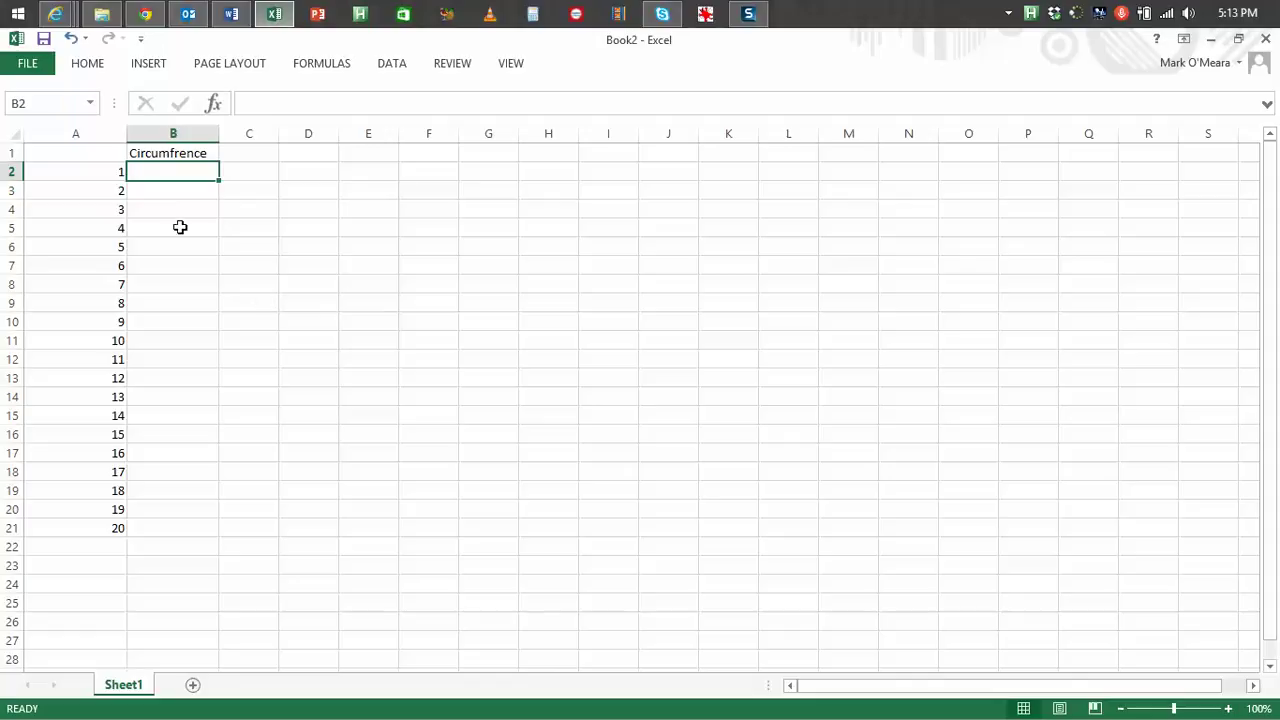
click(297, 97)
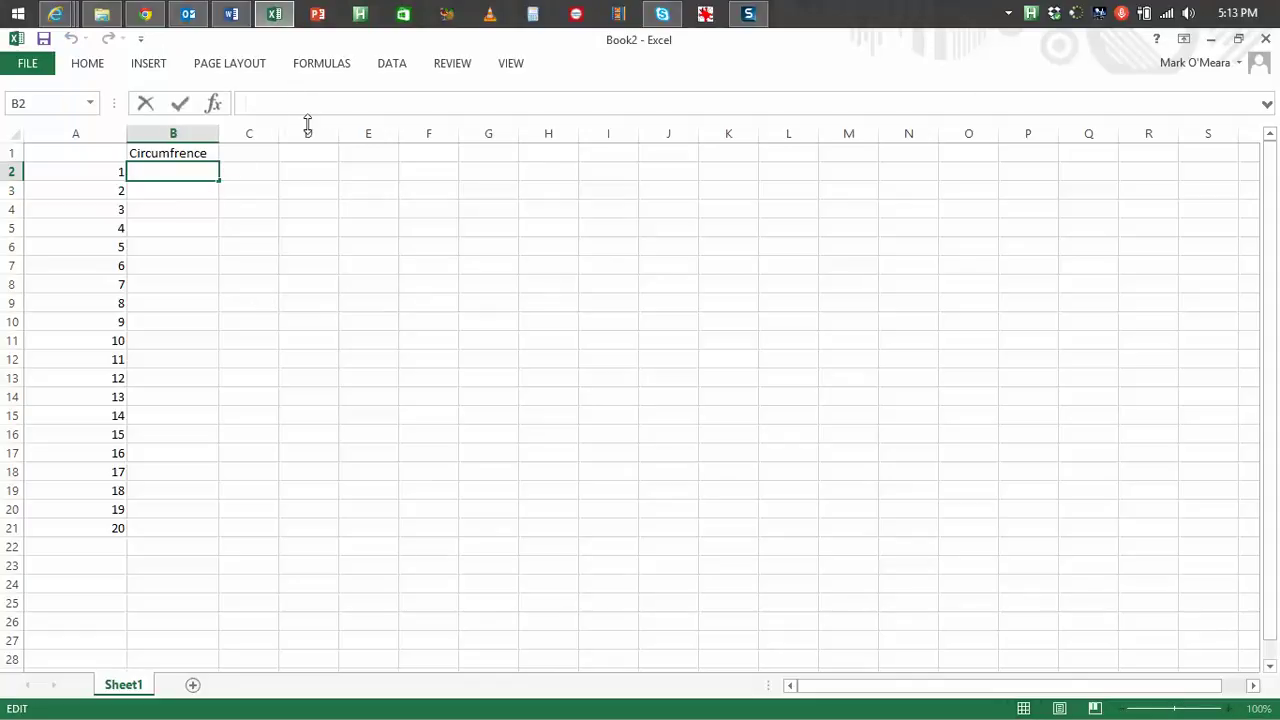
text(=2*)
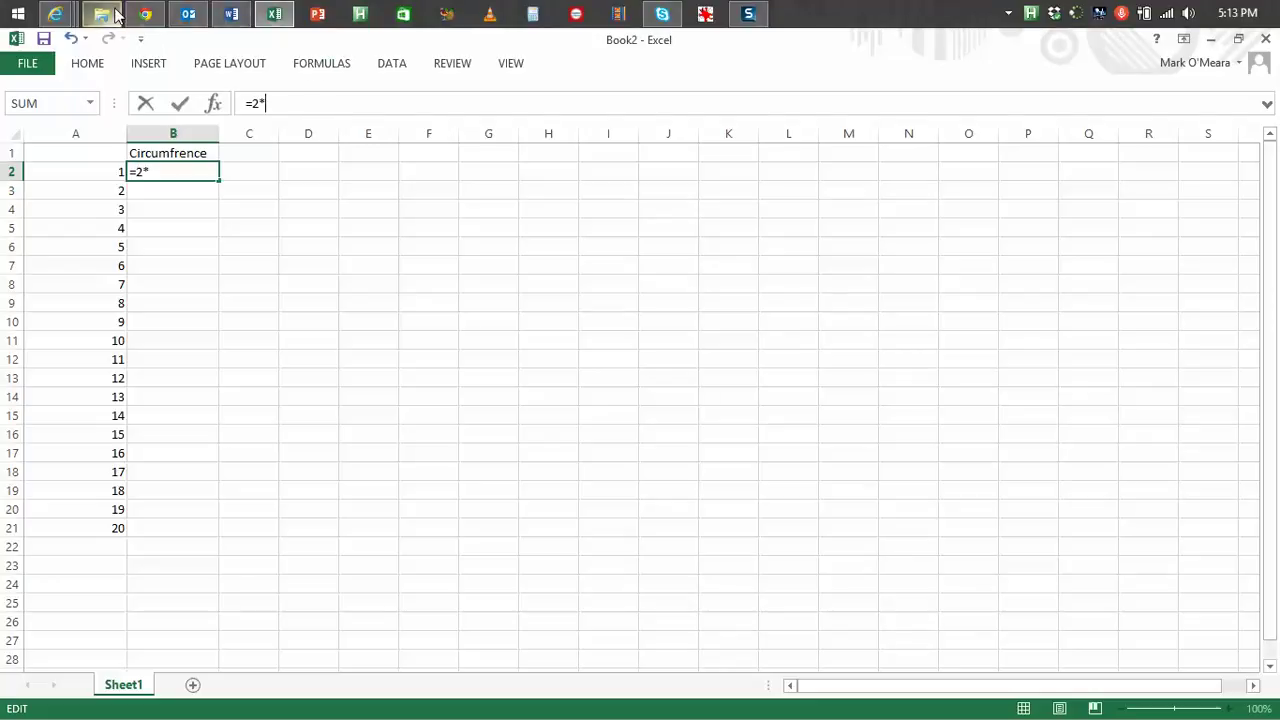
click(145, 13)
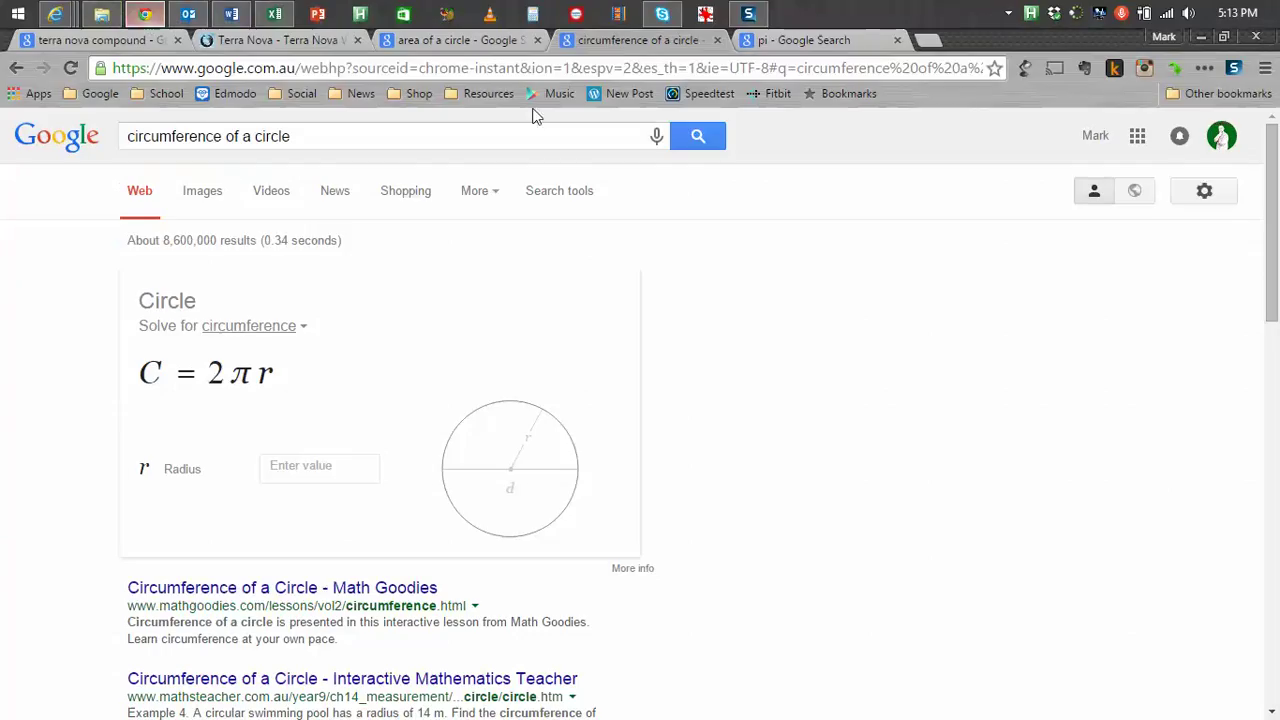
click(803, 42)
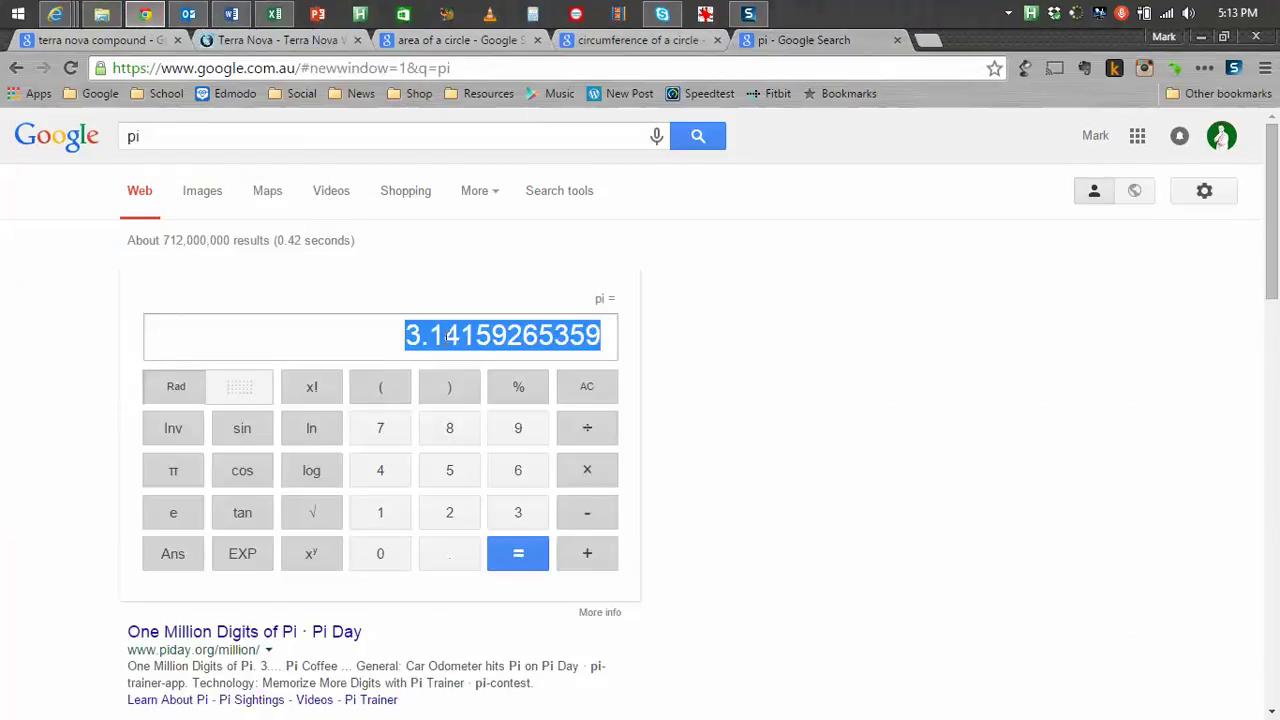
click(270, 13)
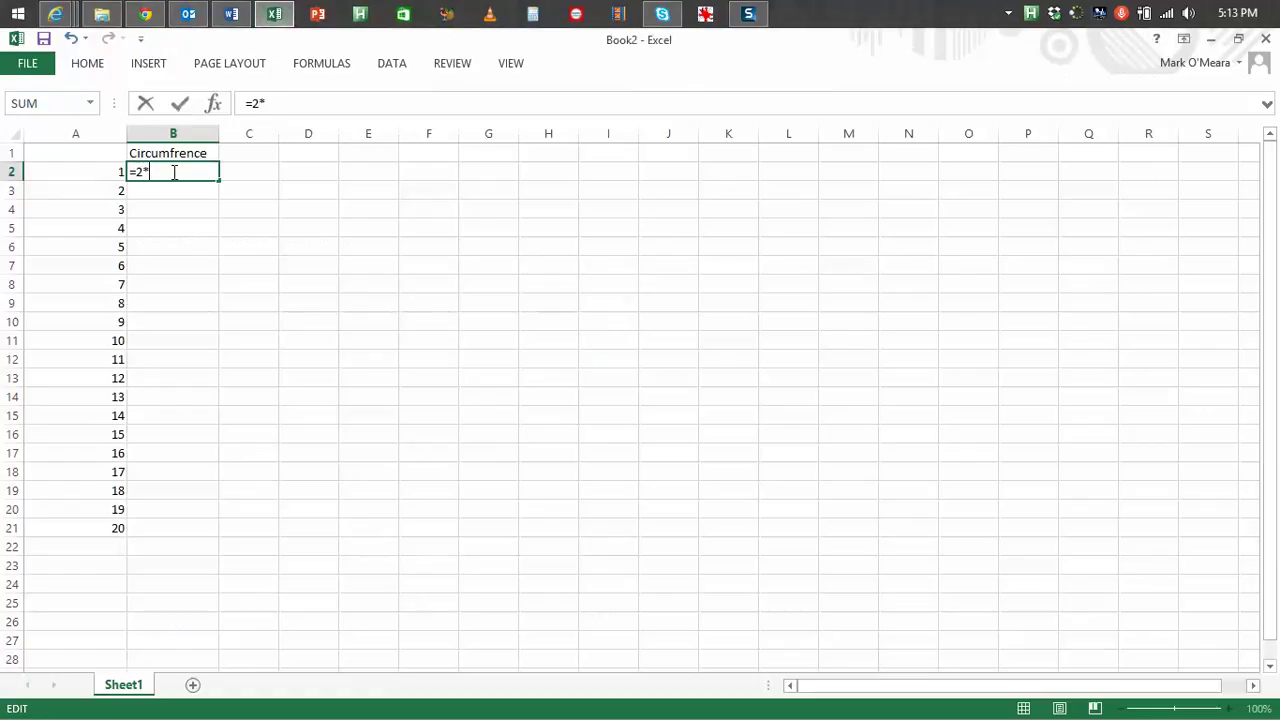
text(3.14159265359)
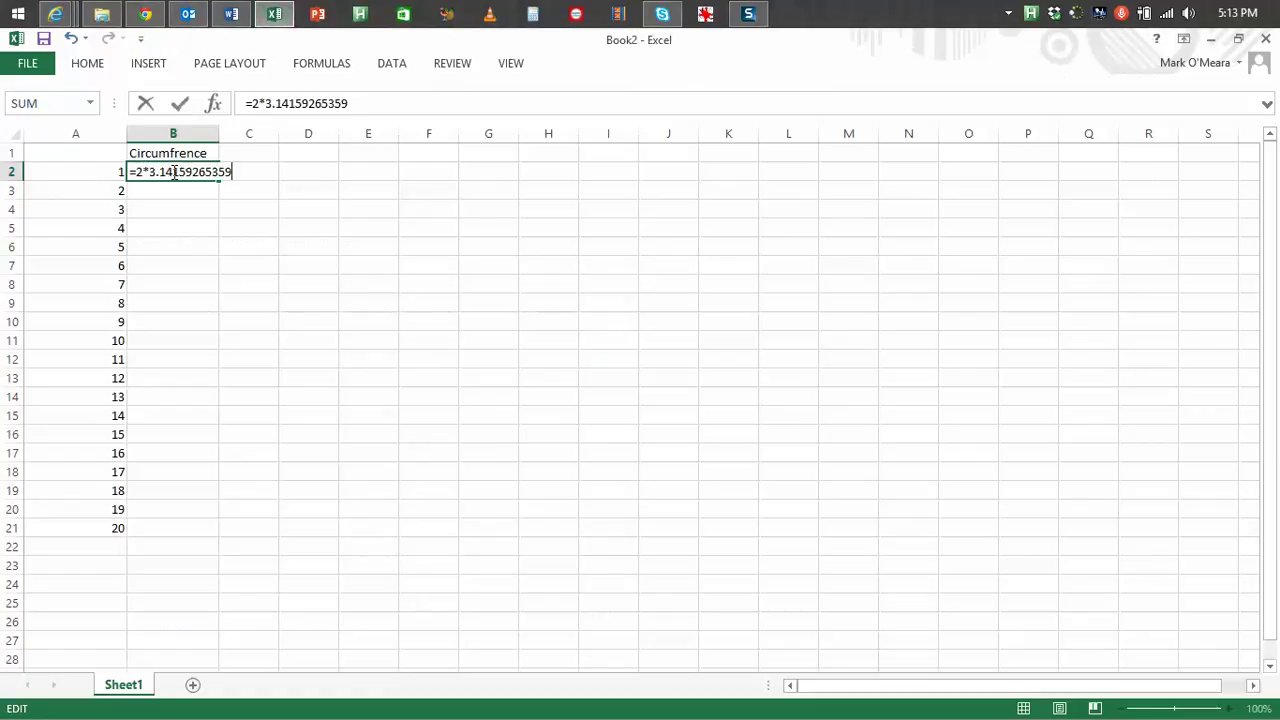
text(*)
click(95, 172)
key(Return)
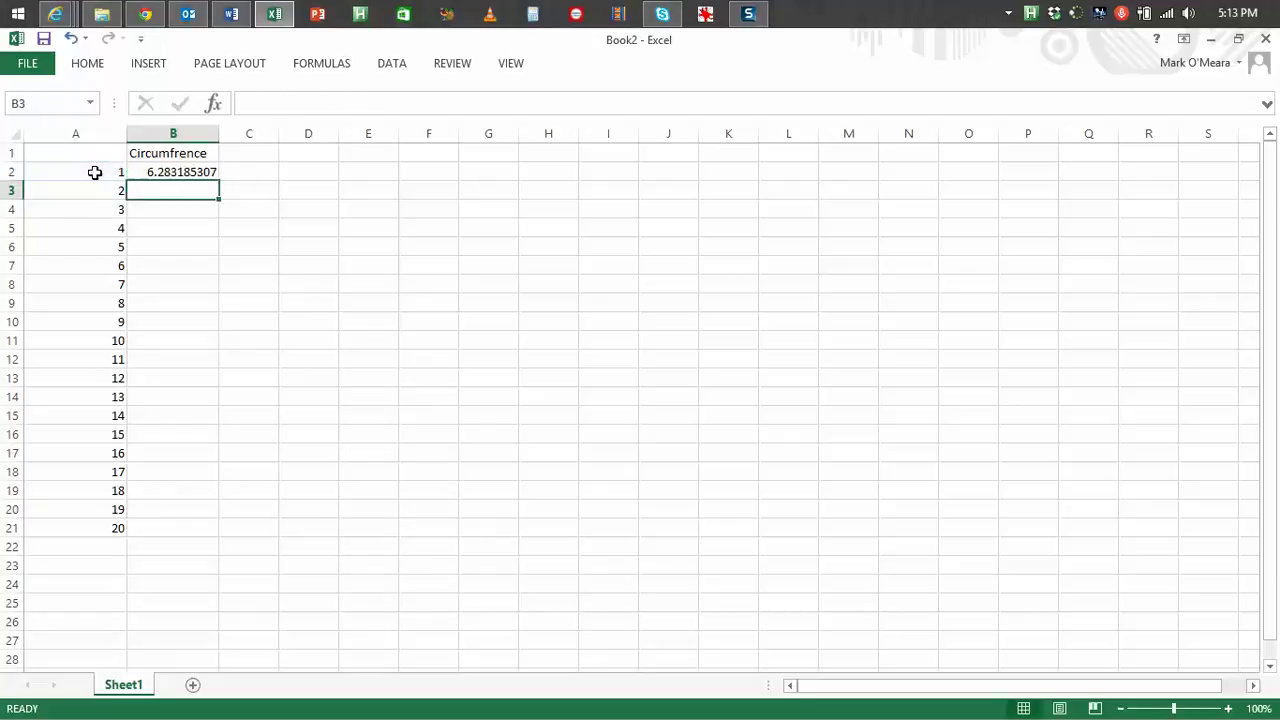
Step: Fill the circumference formula from B2 down to B21 and check the copied formula in B3
click(187, 172)
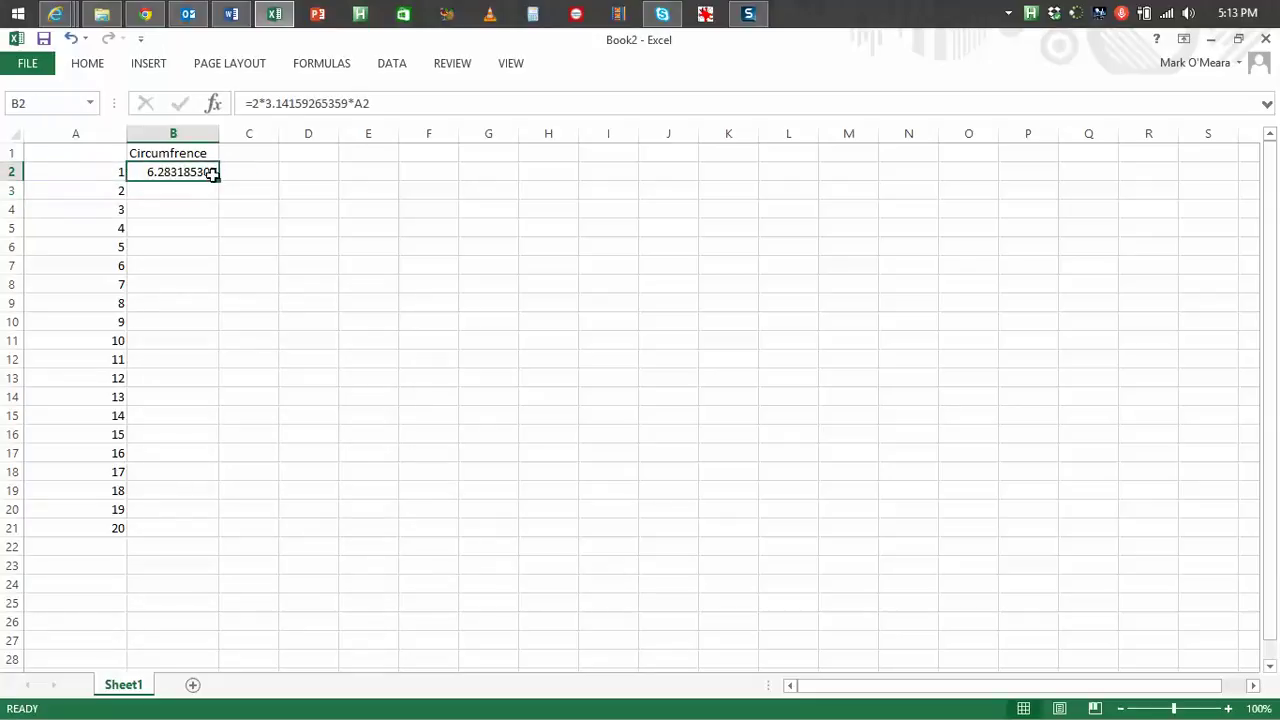
drag(219, 189, 217, 536)
click(206, 190)
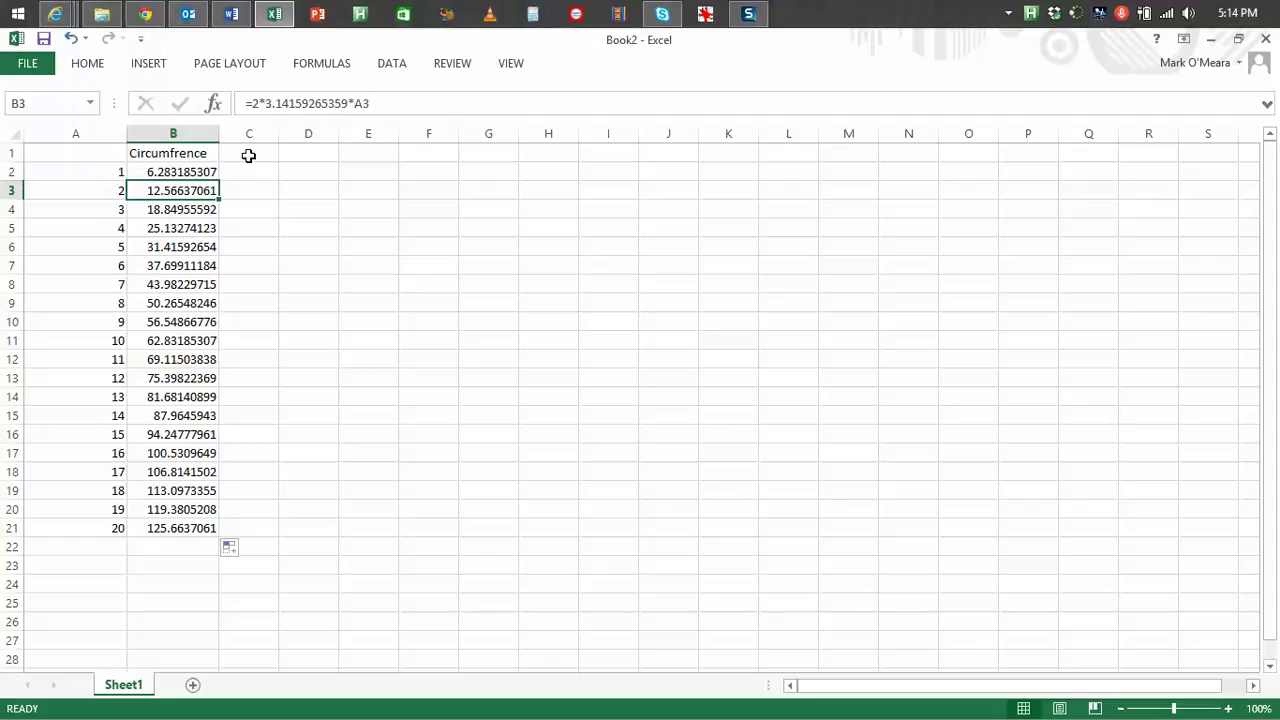
Step: Widen column C to about twice its width and enter the heading "Area of the circle" in C1
click(249, 155)
drag(278, 134, 340, 143)
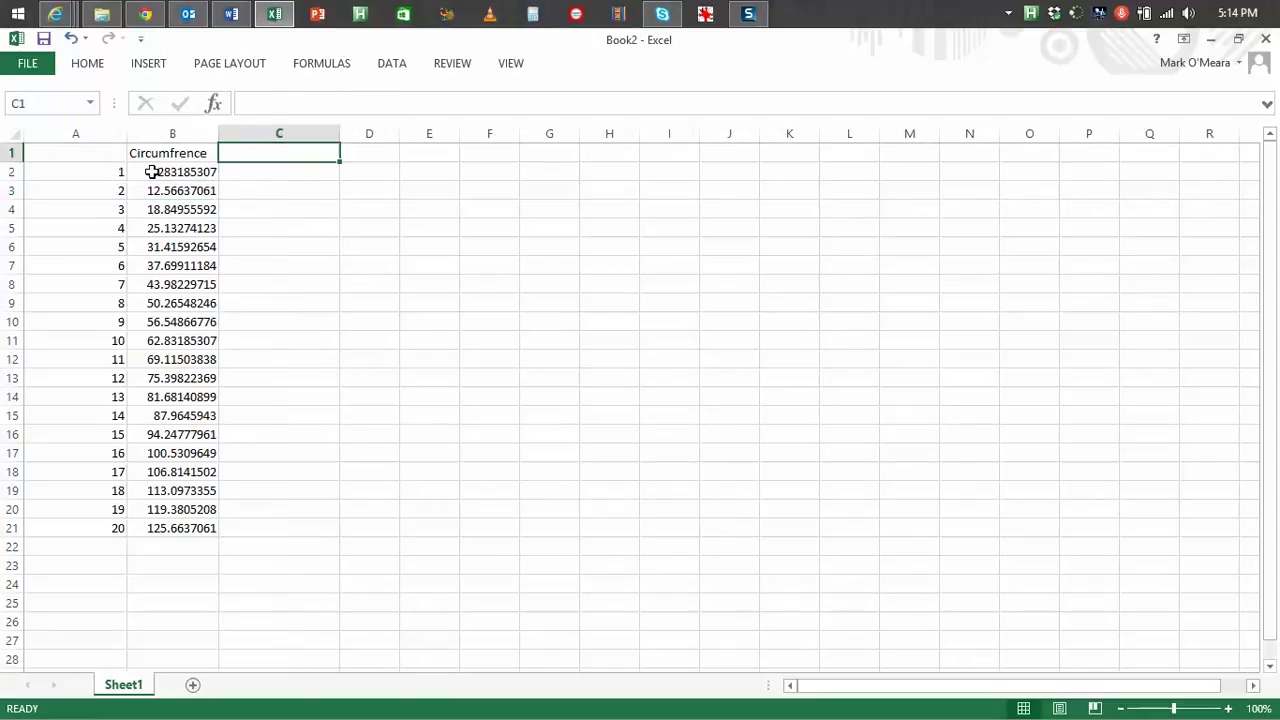
click(252, 192)
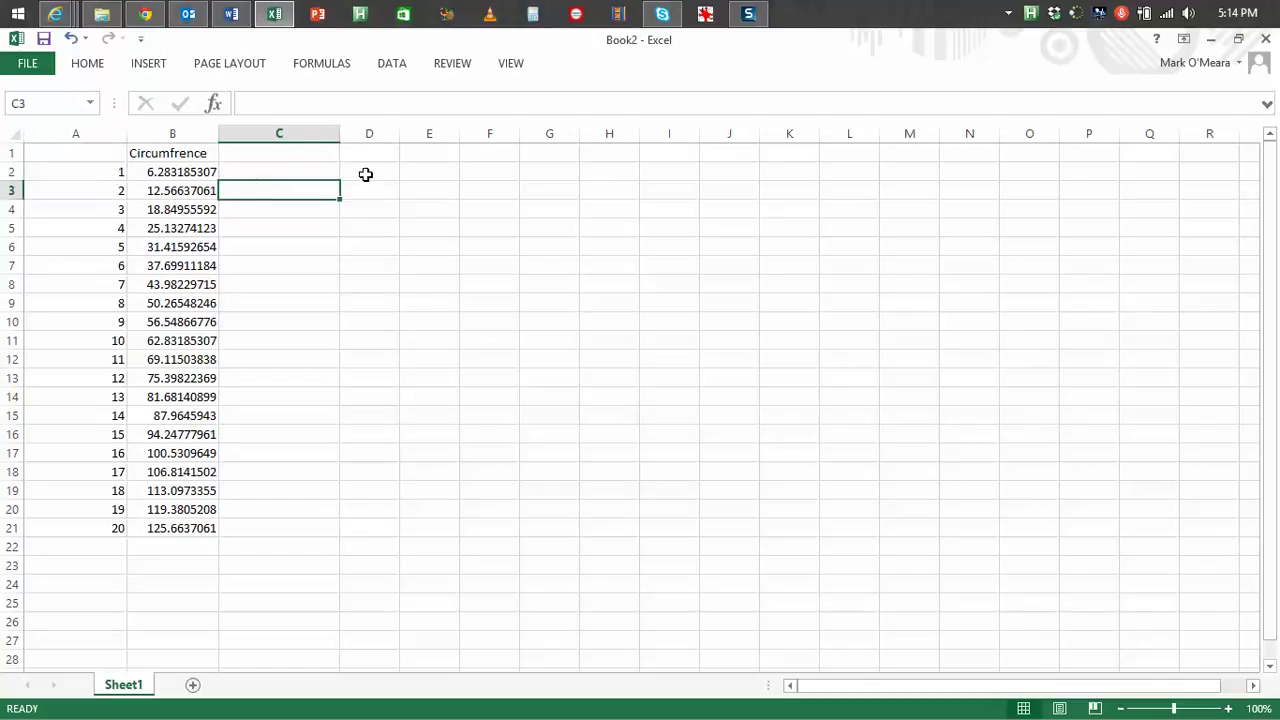
key(Up)
key(Up)
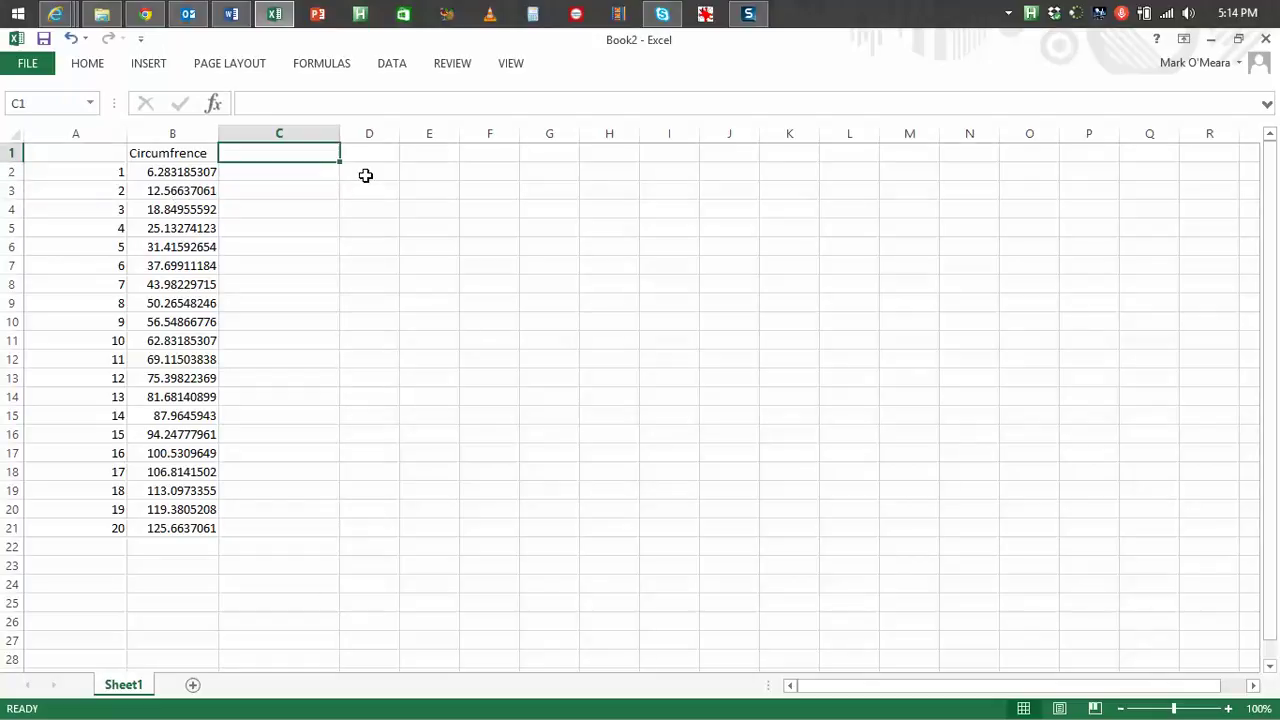
text(Area of the)
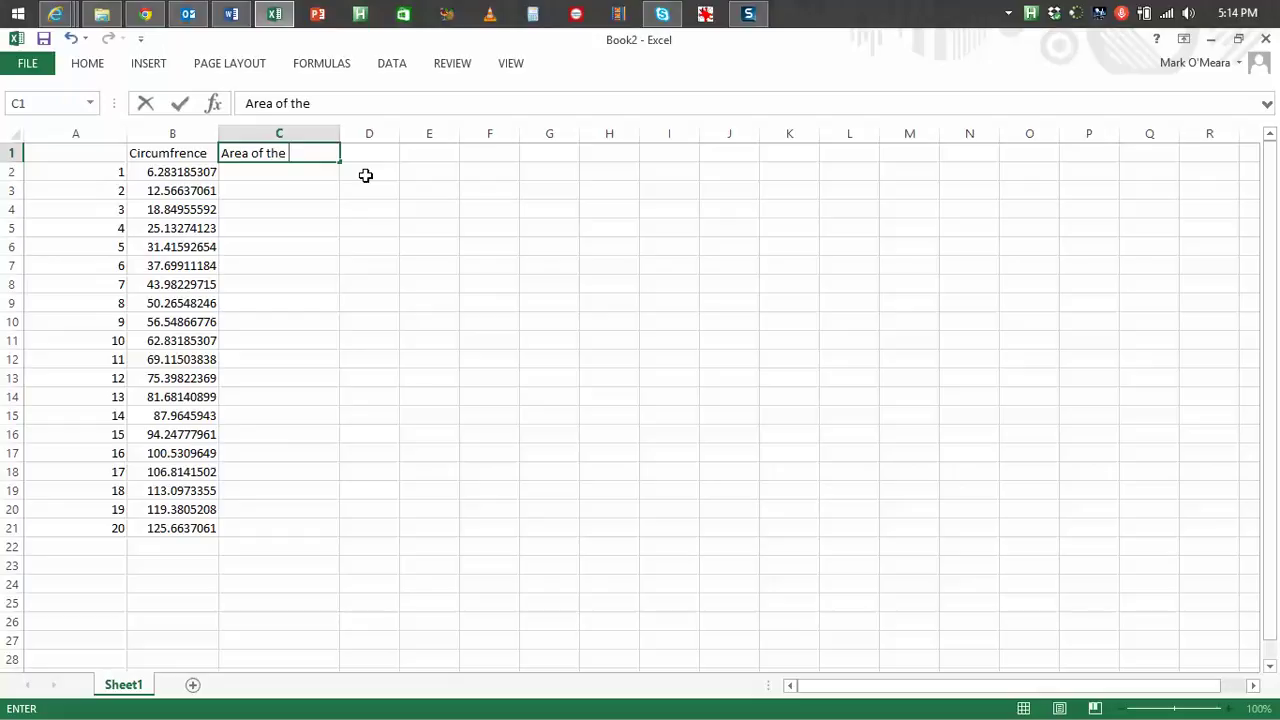
text( cirlc)
key(BackSpace)
key(BackSpace)
text(cle)
Step: Look up the formula for the area of a circle in the Google result in Chrome, and return to Excel
click(145, 13)
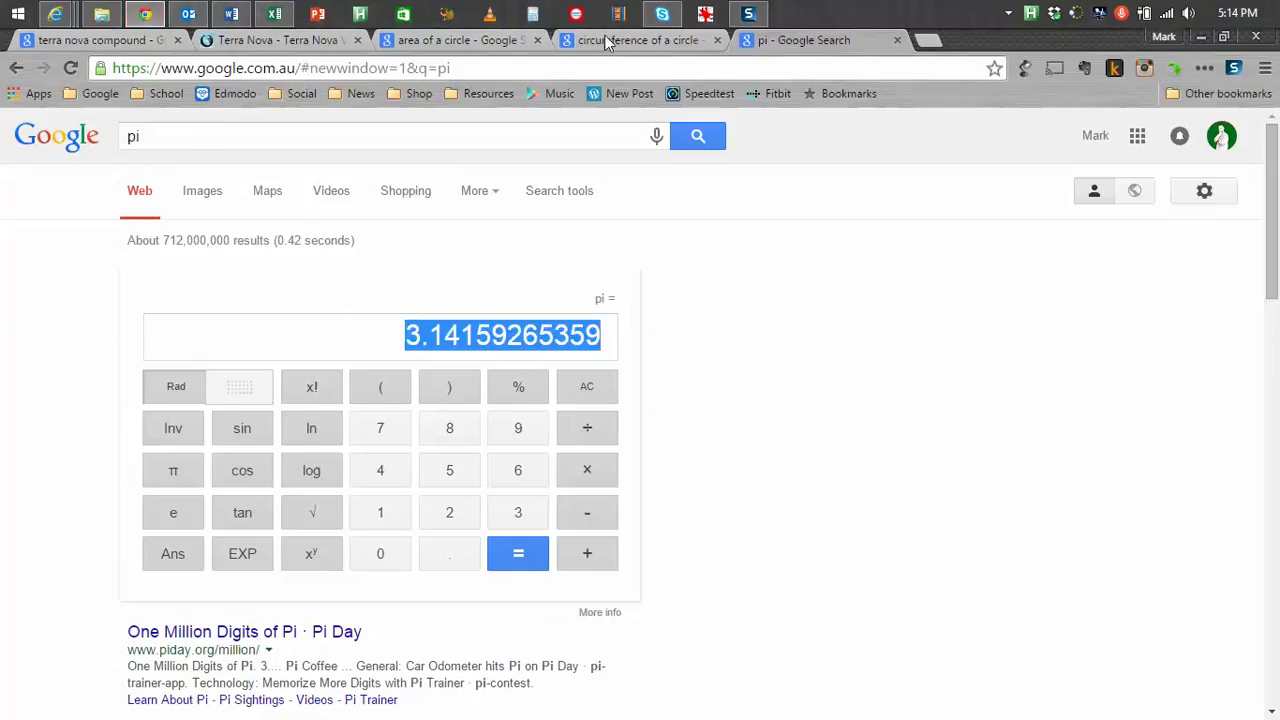
click(450, 40)
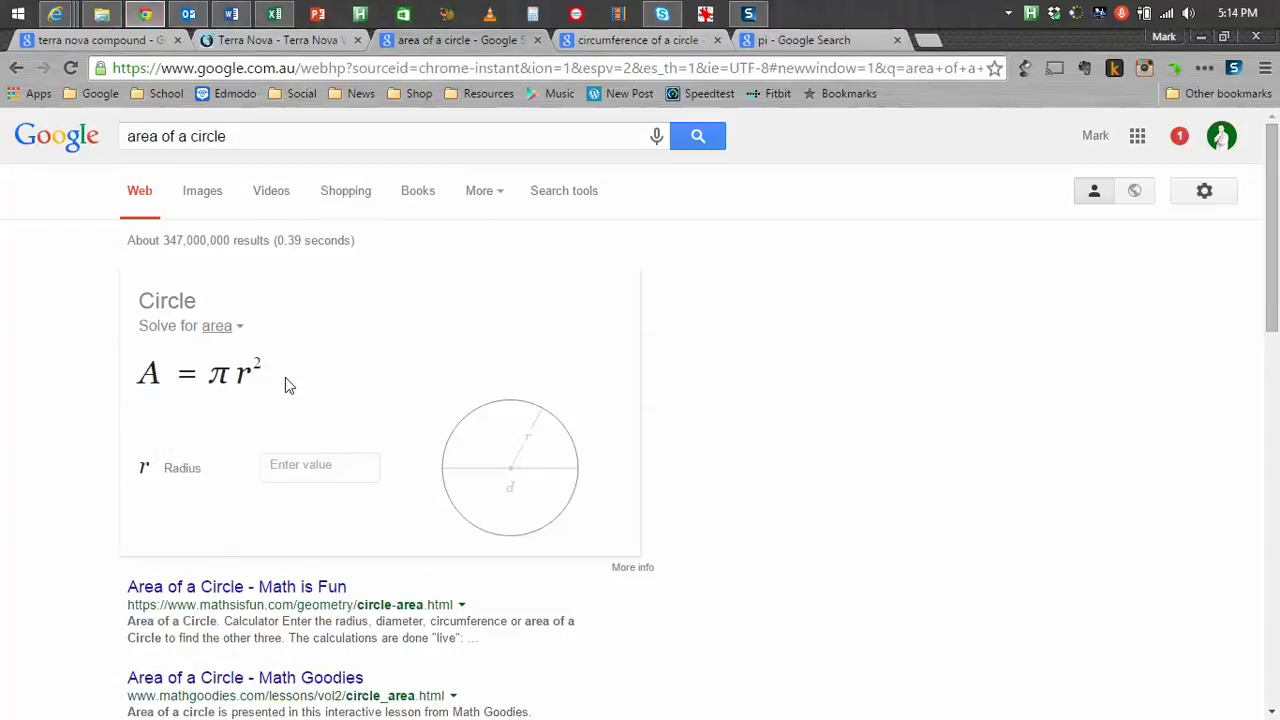
click(274, 13)
Step: Enter the formula =3.14159265359*A2*A2 in cell C2, pasting in the copied value of pi
click(287, 171)
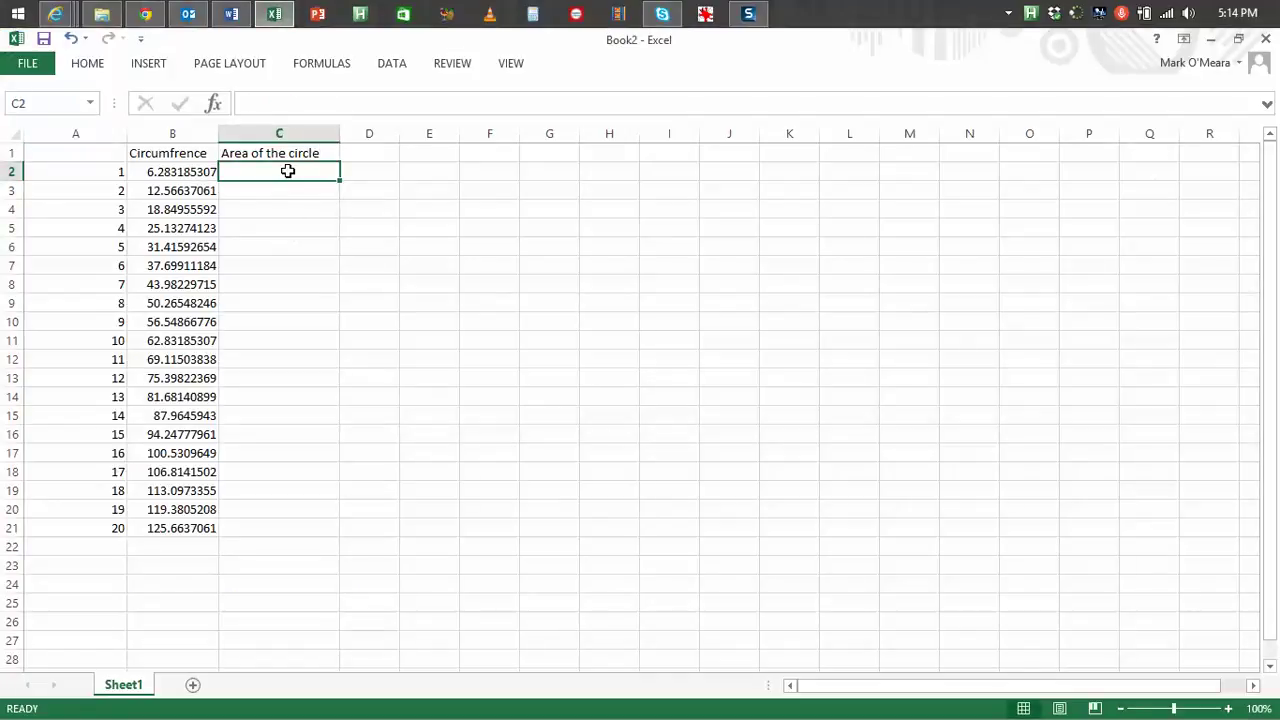
text(=)
key(ctrl+v)
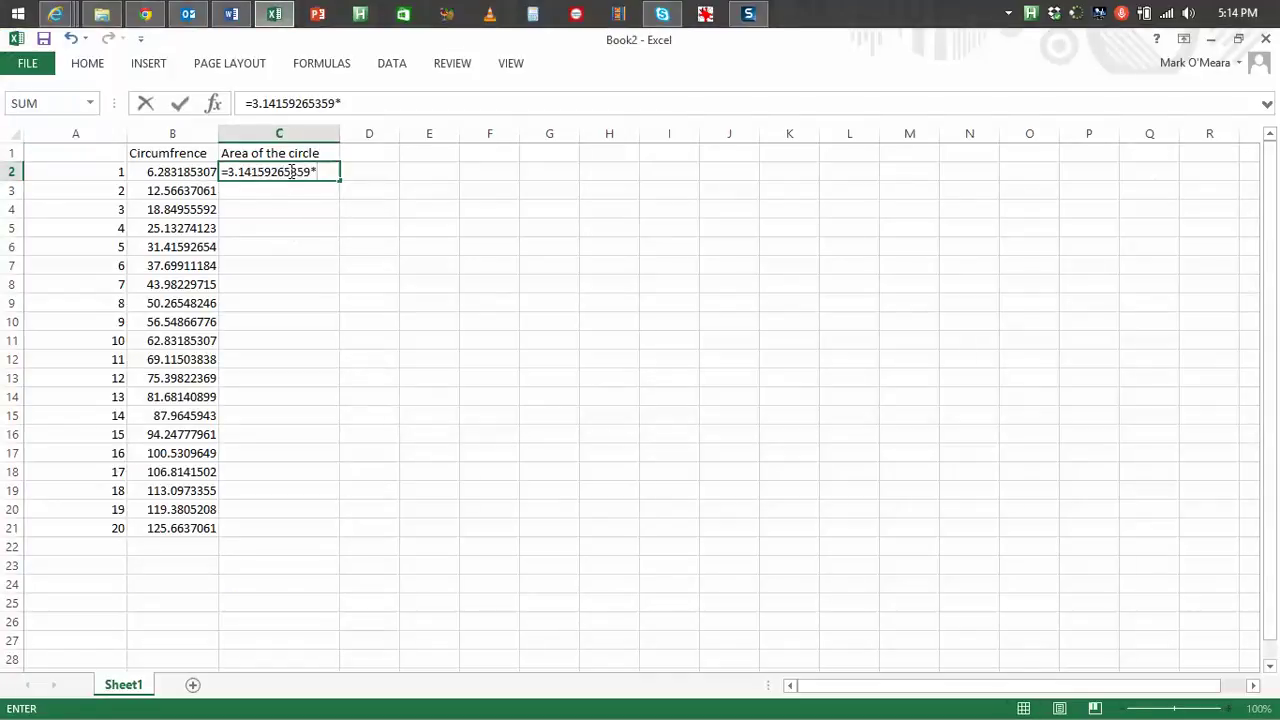
click(90, 174)
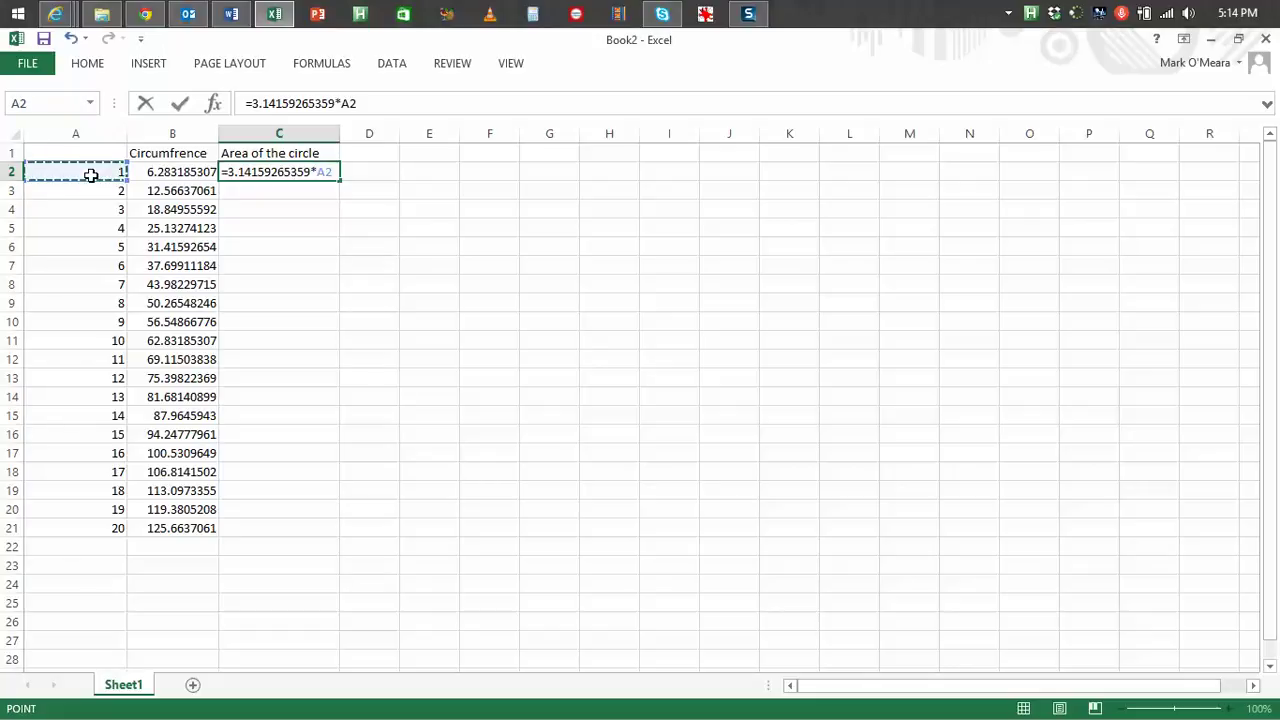
text(*)
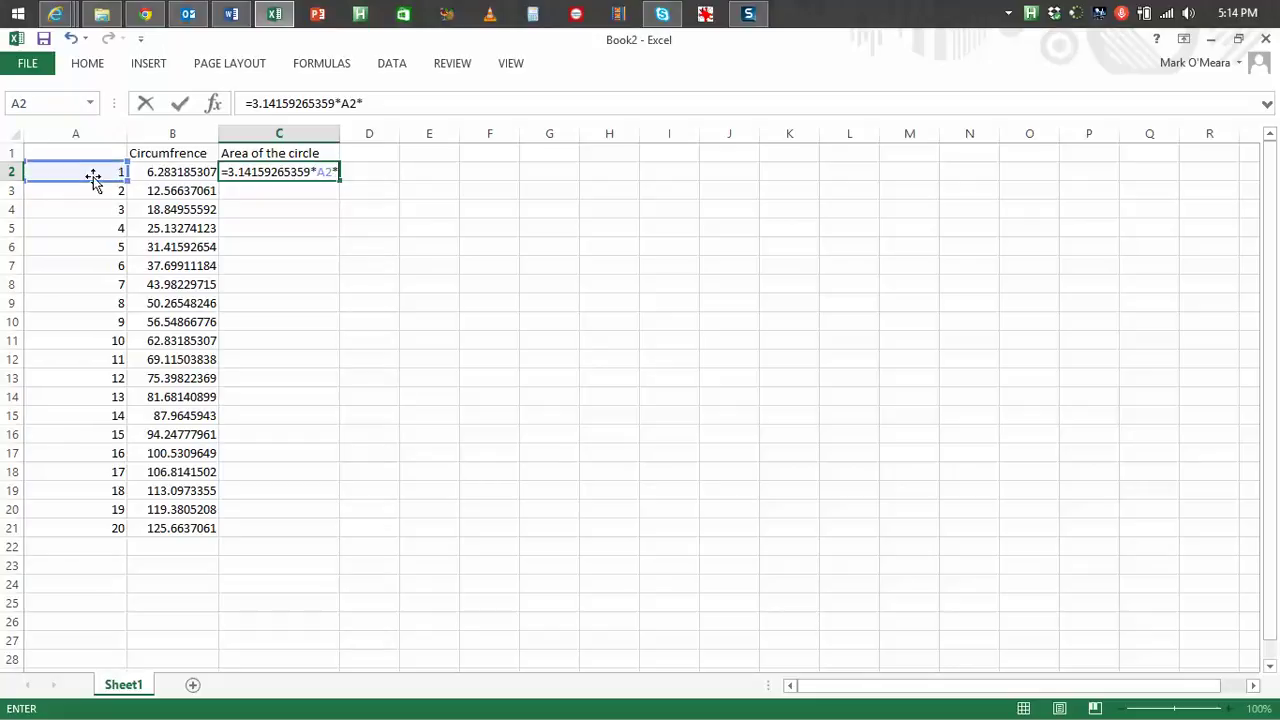
text(A2)
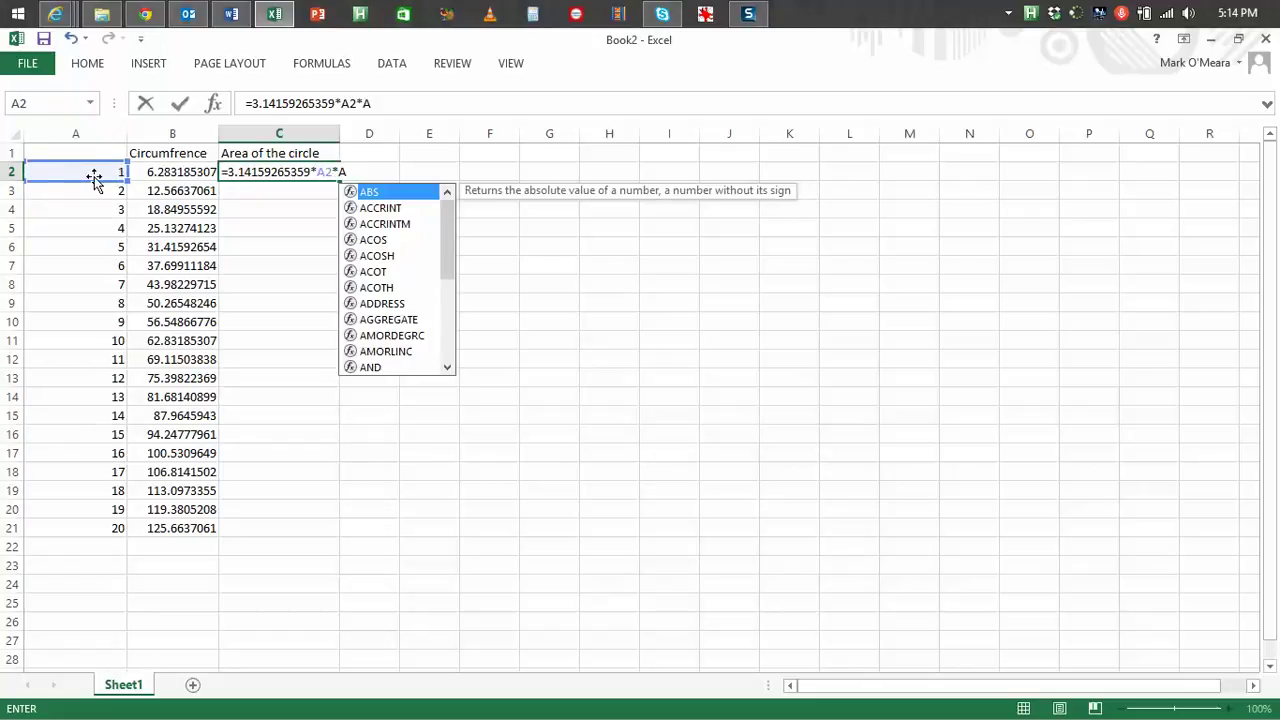
key(Return)
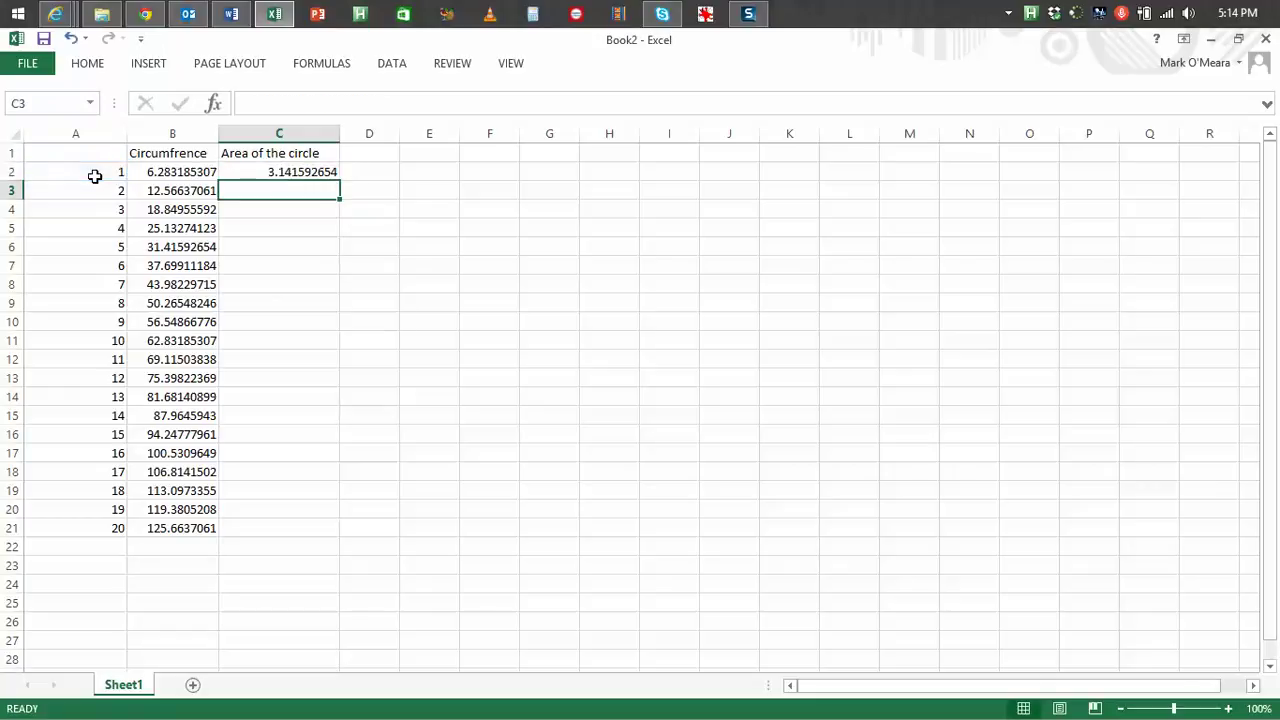
Step: Fill the area formula from C2 down to C21 and review the formulas in the circumference and area columns
click(309, 171)
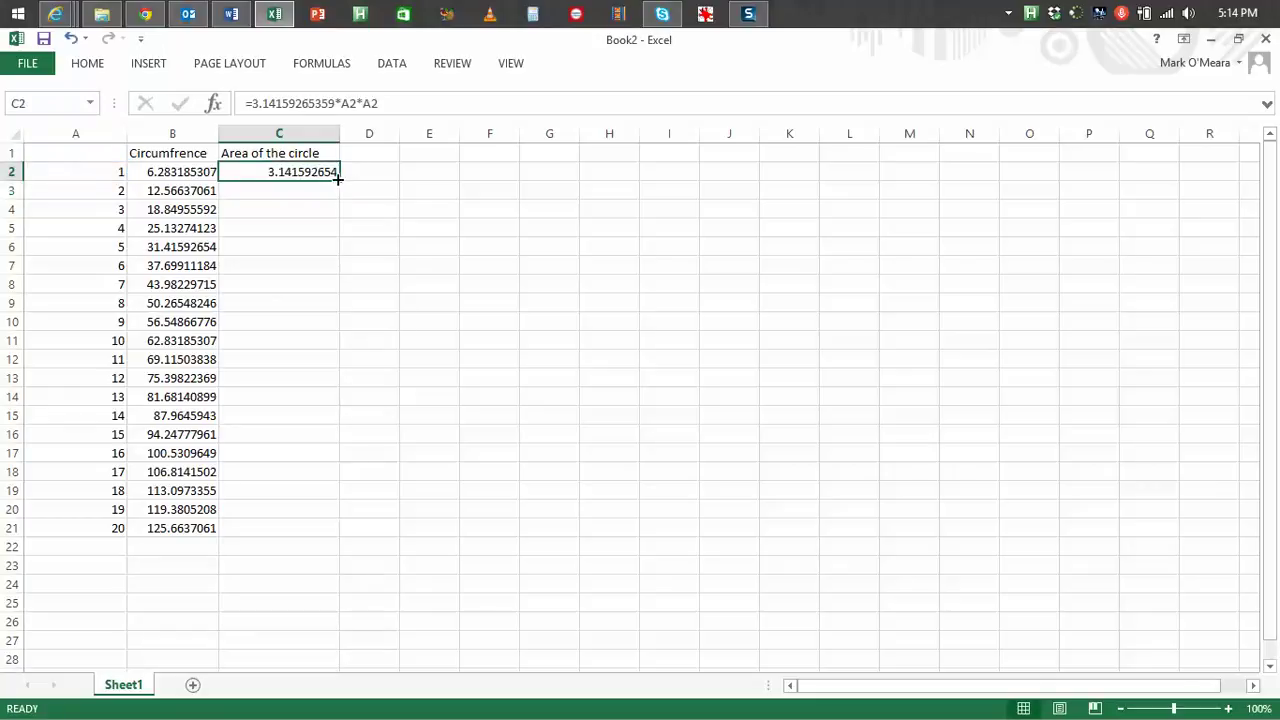
drag(339, 181, 318, 543)
click(172, 171)
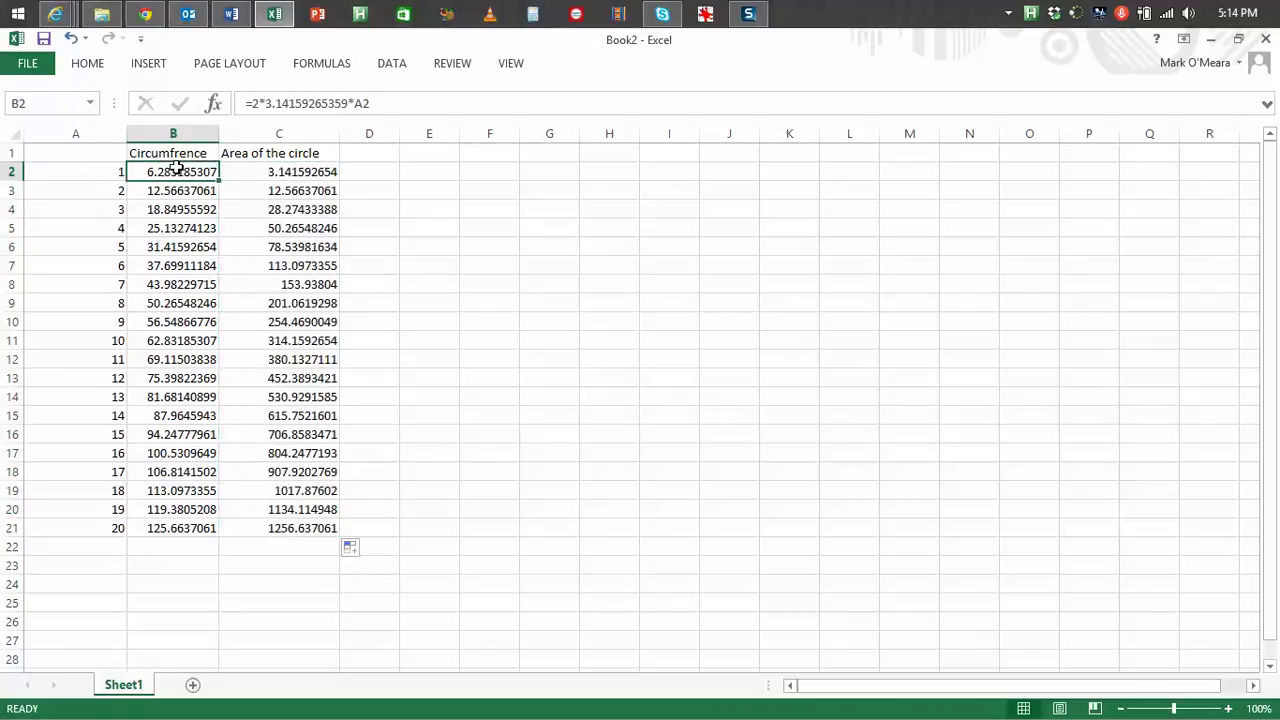
drag(175, 170, 200, 530)
click(277, 449)
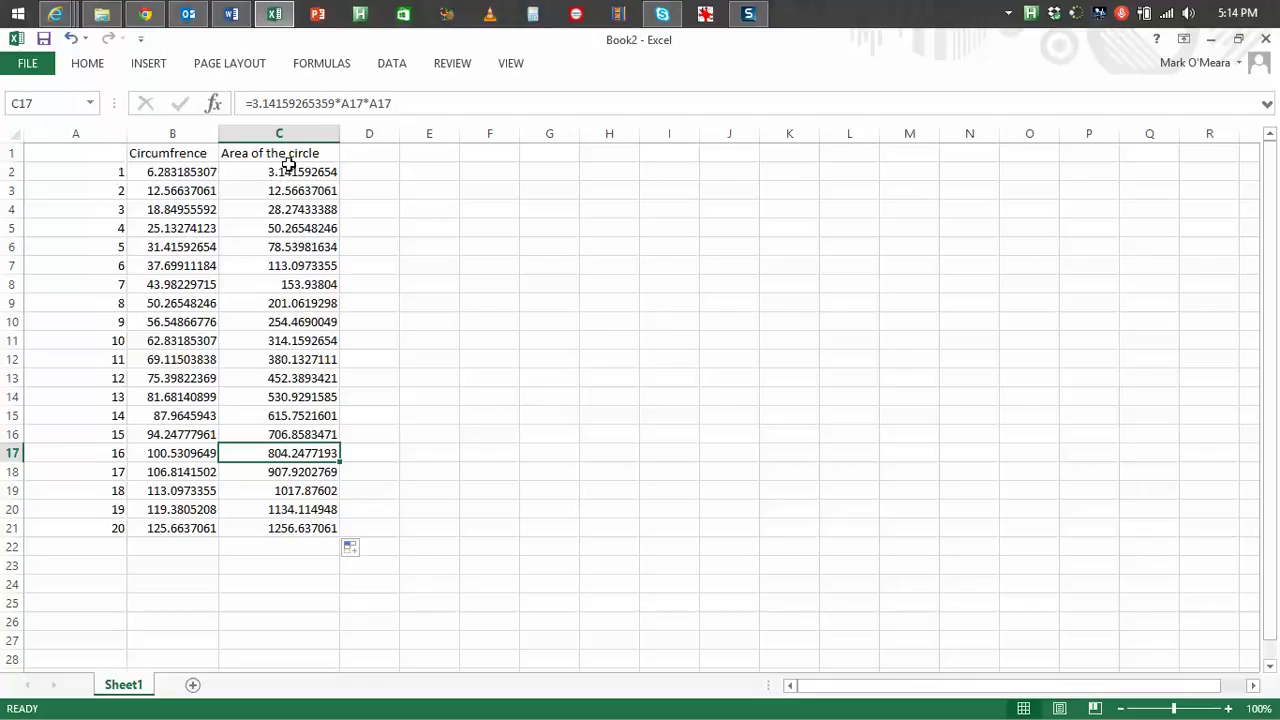
Step: Format columns B through L as Number with 0 decimal places
drag(184, 131, 851, 138)
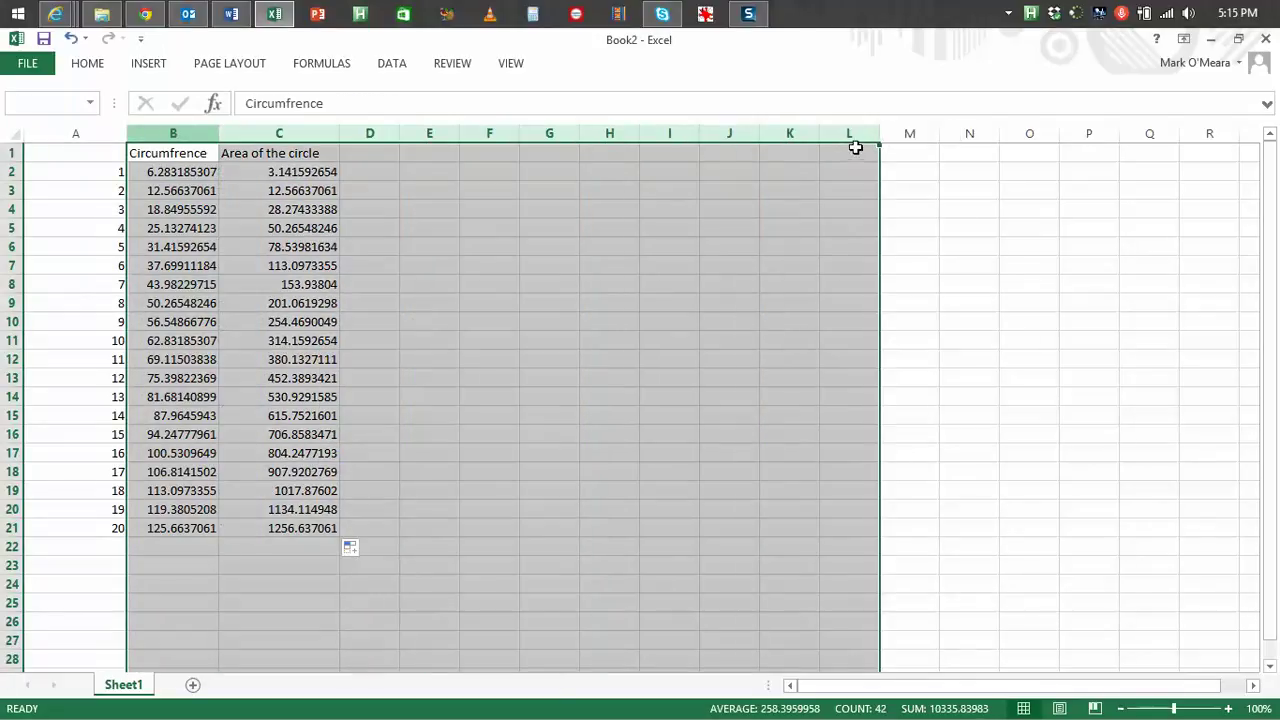
right_click(691, 134)
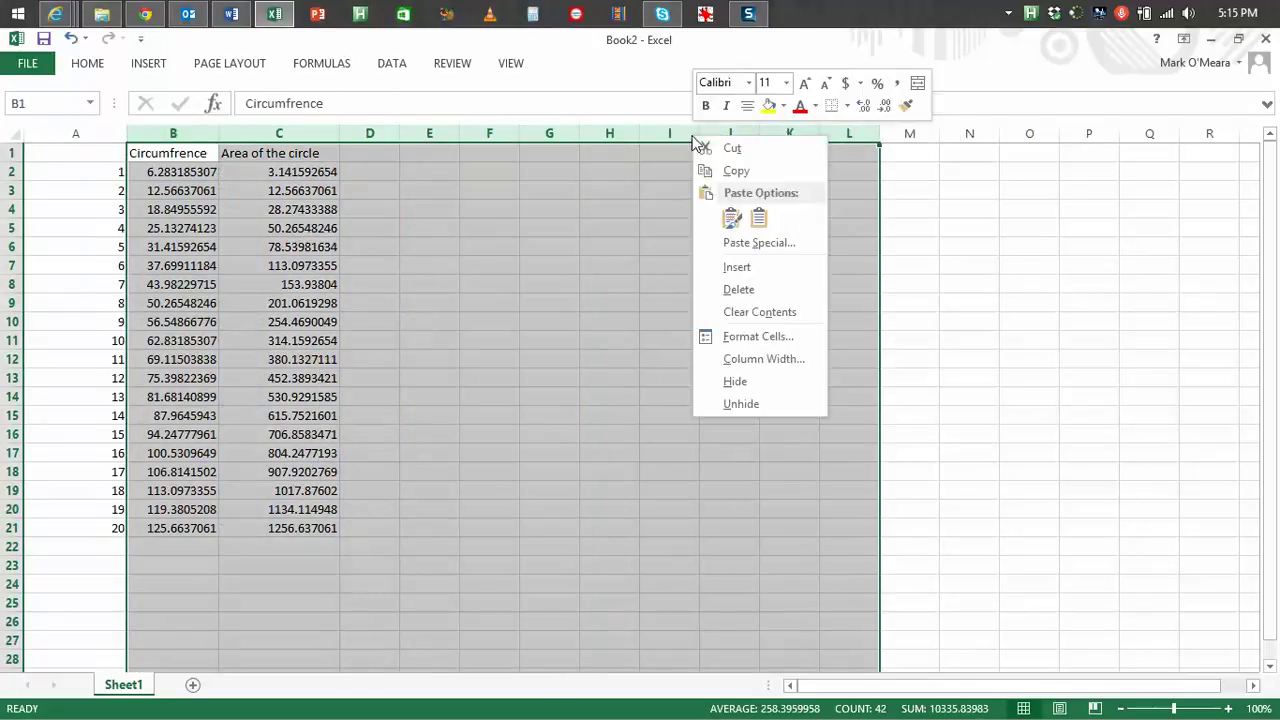
click(777, 338)
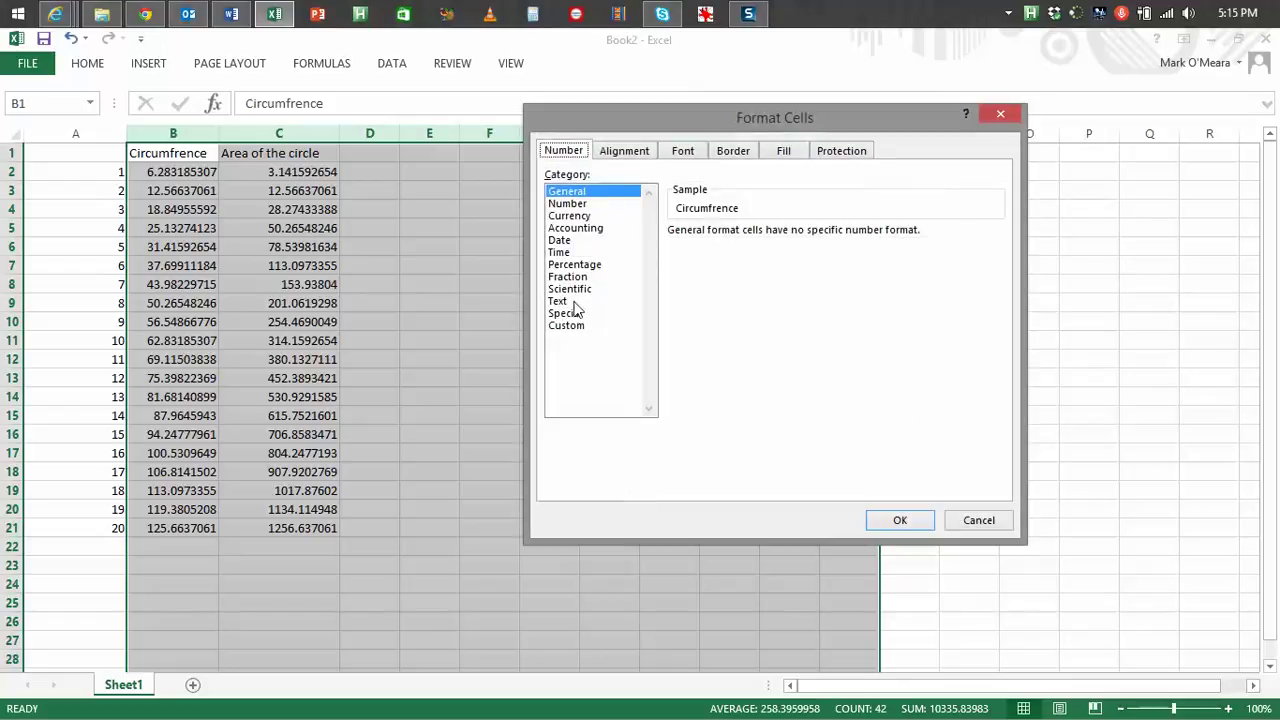
click(569, 204)
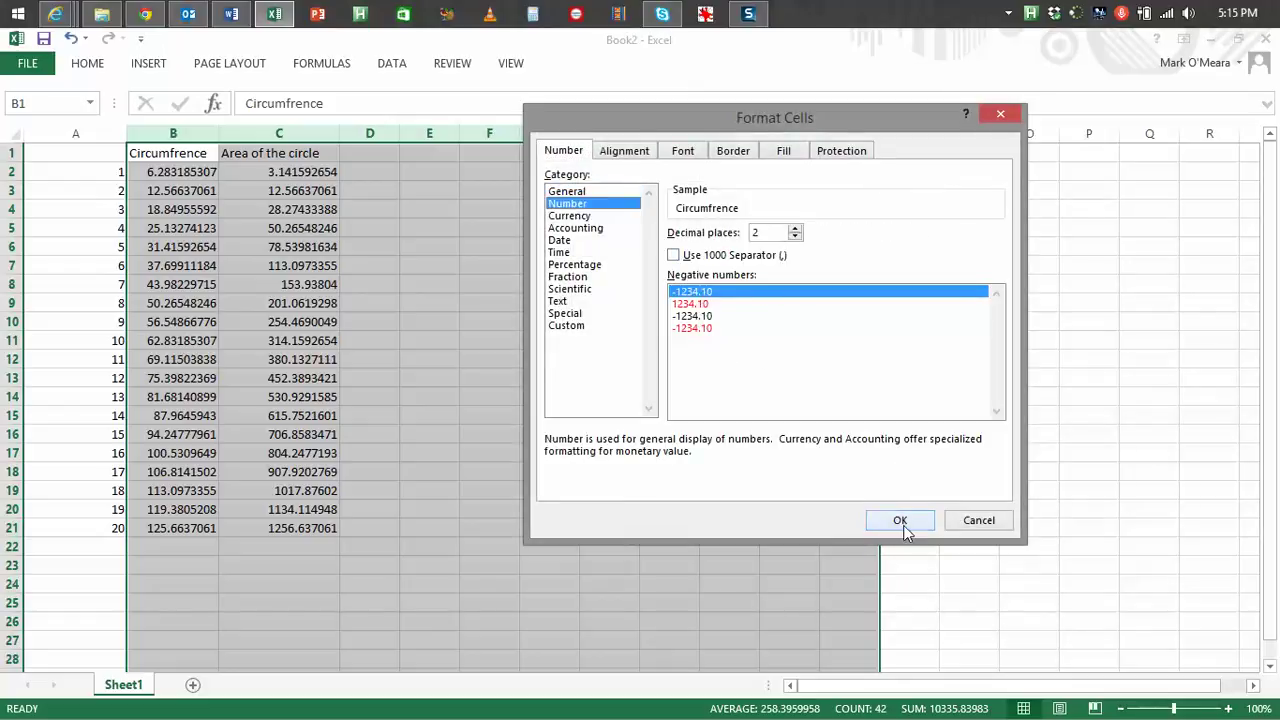
click(795, 237)
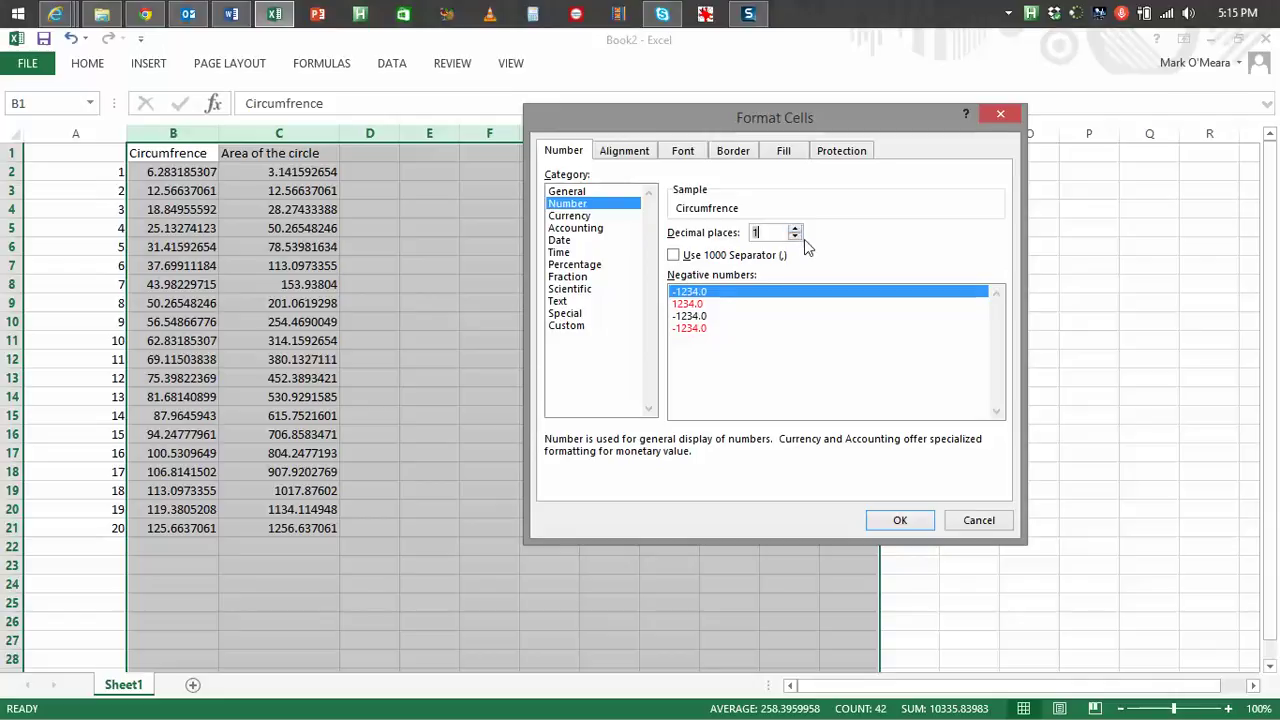
click(795, 237)
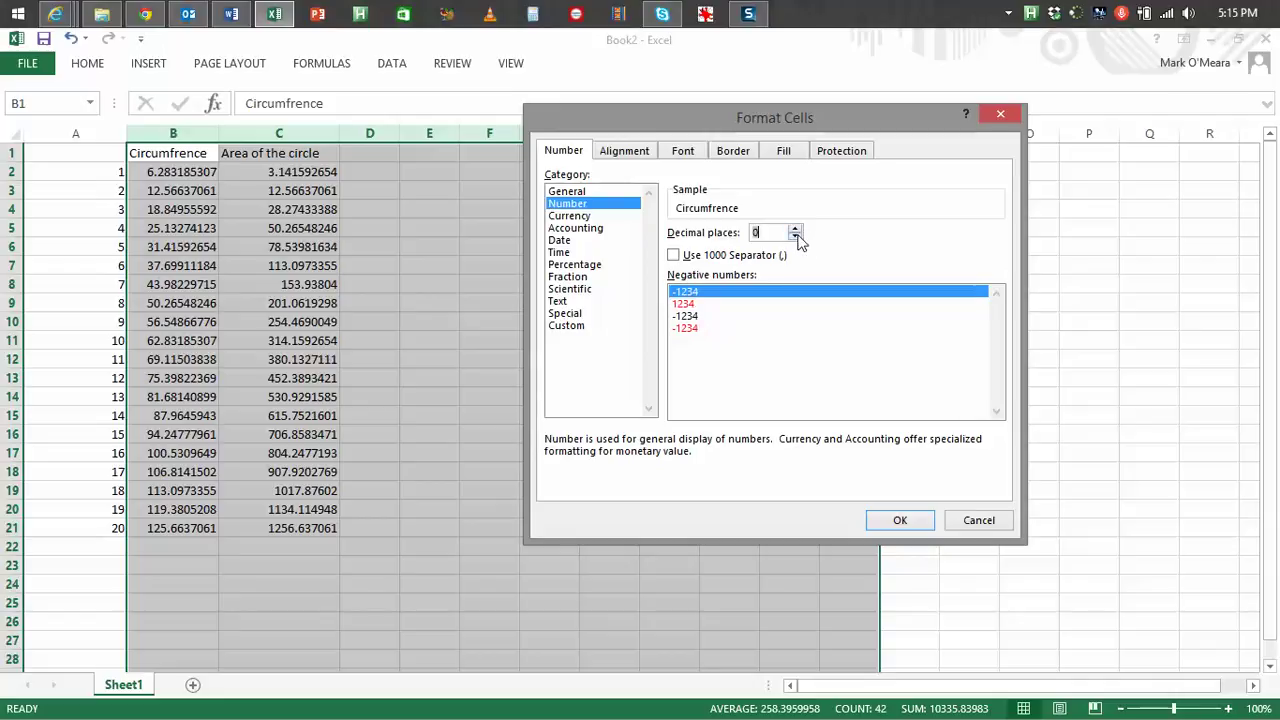
click(900, 523)
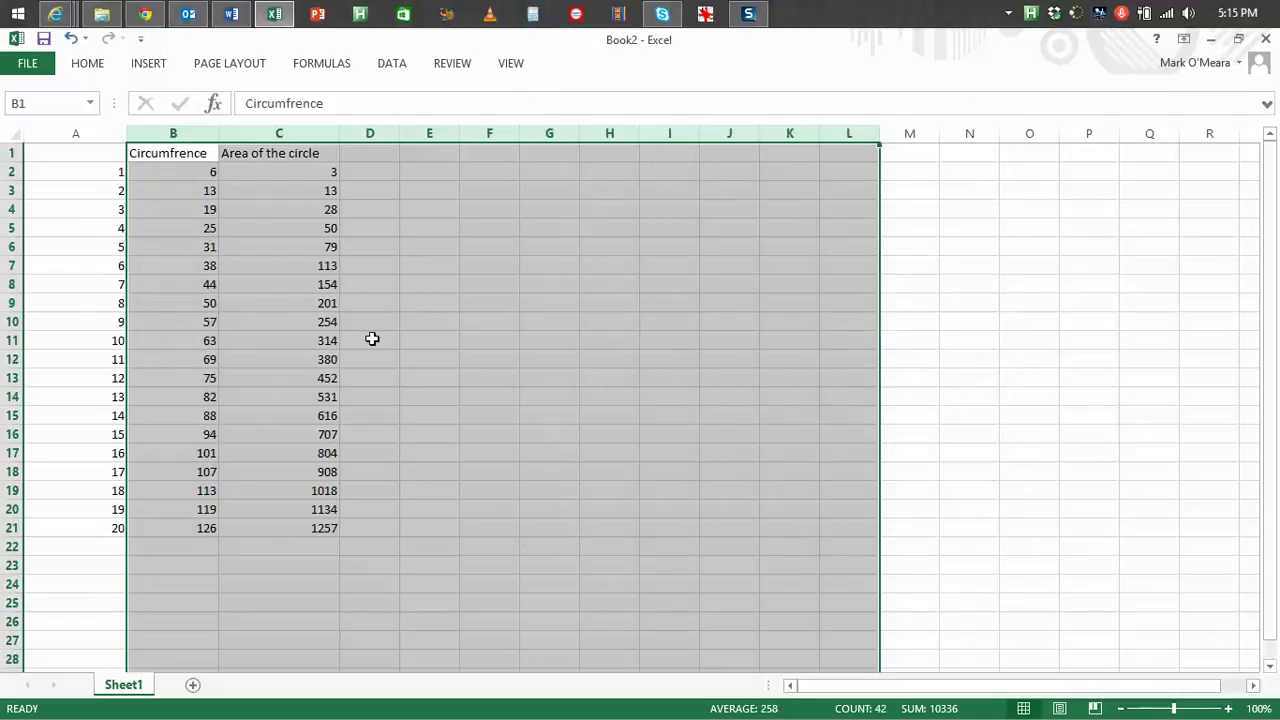
click(372, 323)
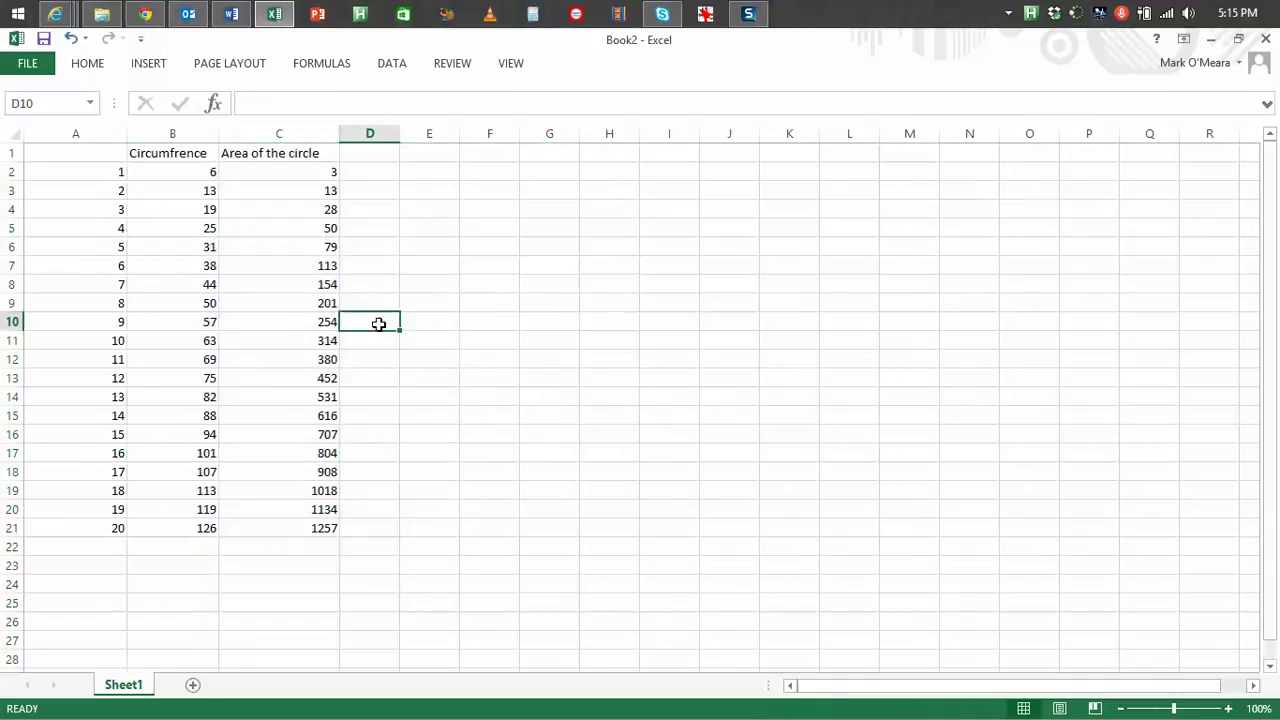
Step: Compare the circumference and area results for the circles with radius 2 and radius 5
click(179, 192)
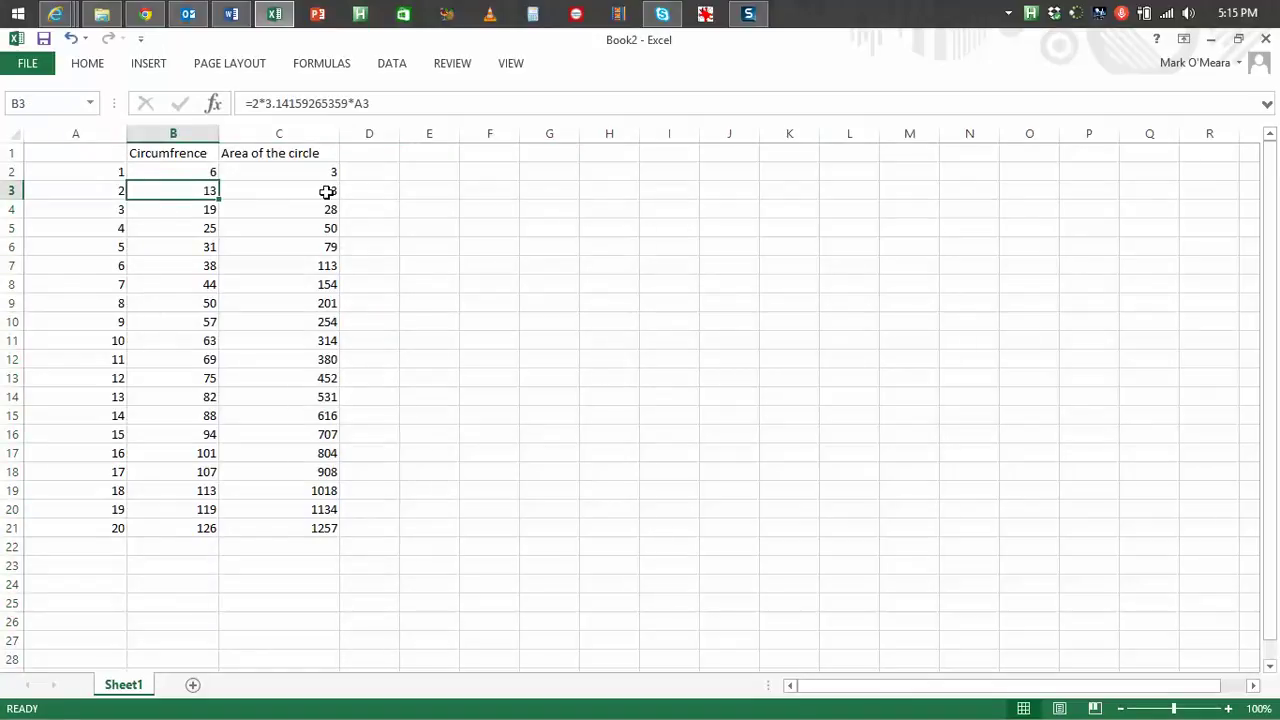
click(207, 247)
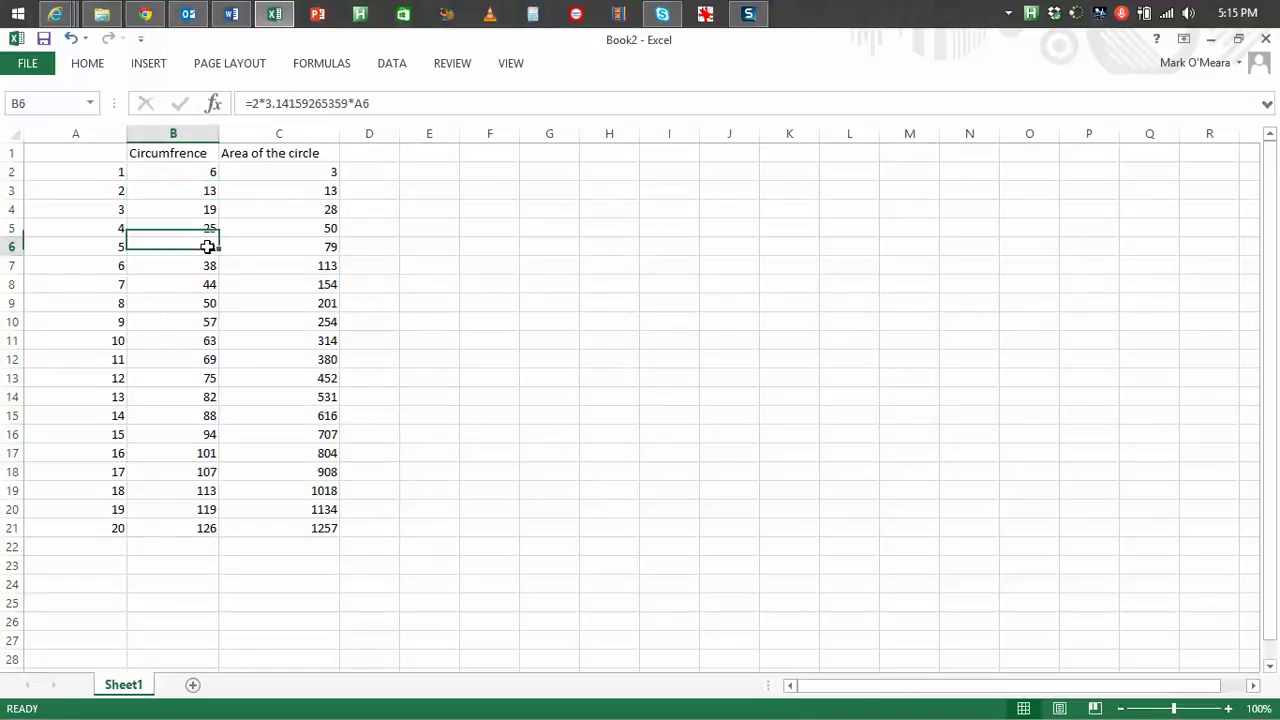
click(300, 246)
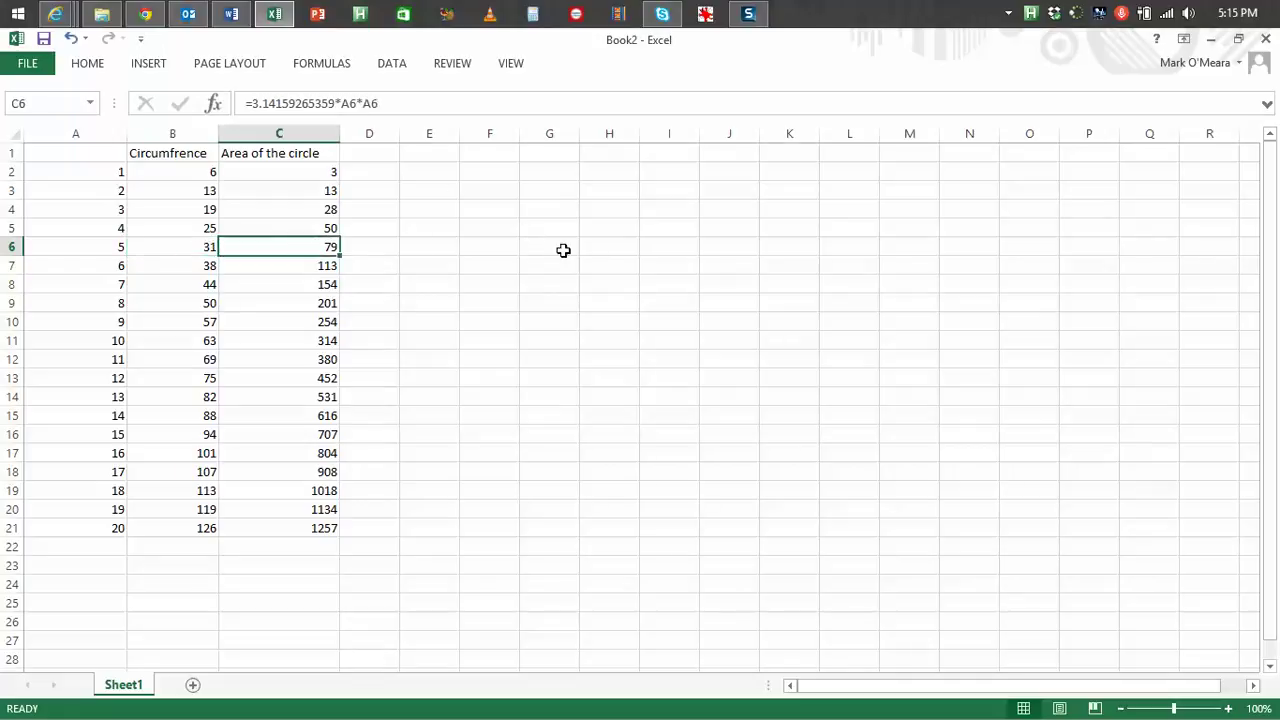
Step: Enter the formula =B2/4 in cell E2 to divide the circumference into four equal sides
click(445, 155)
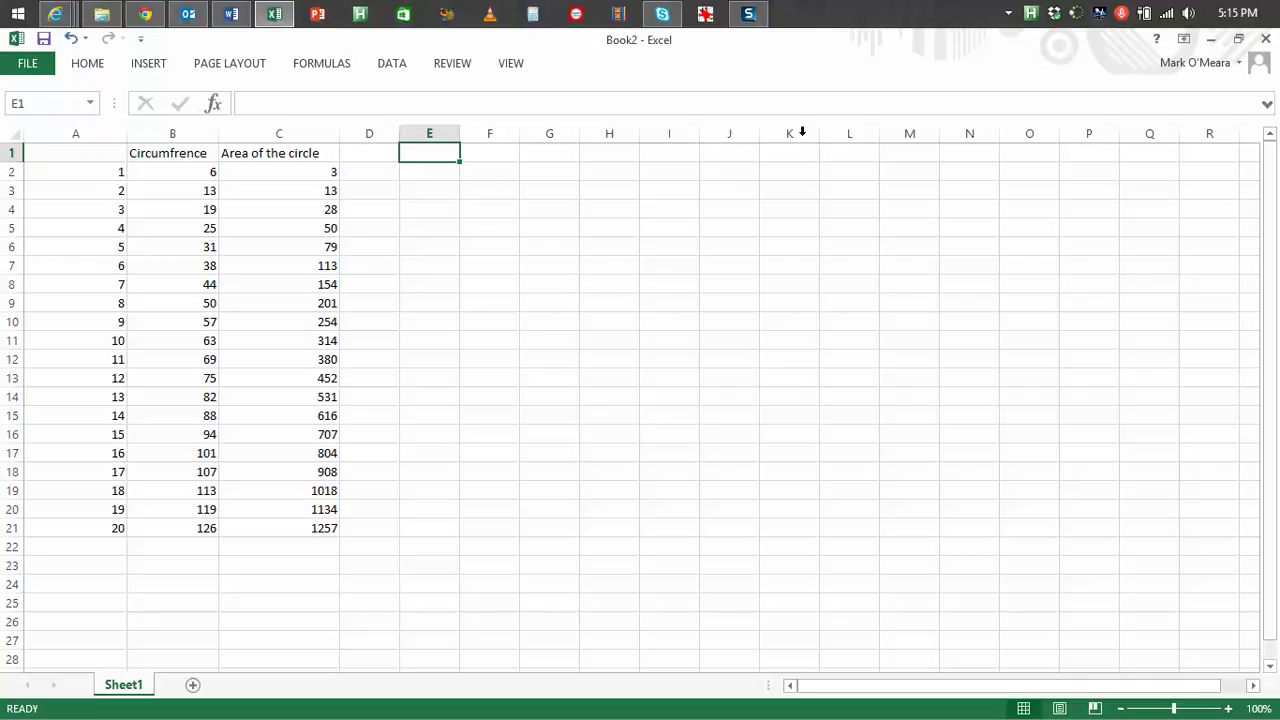
click(196, 171)
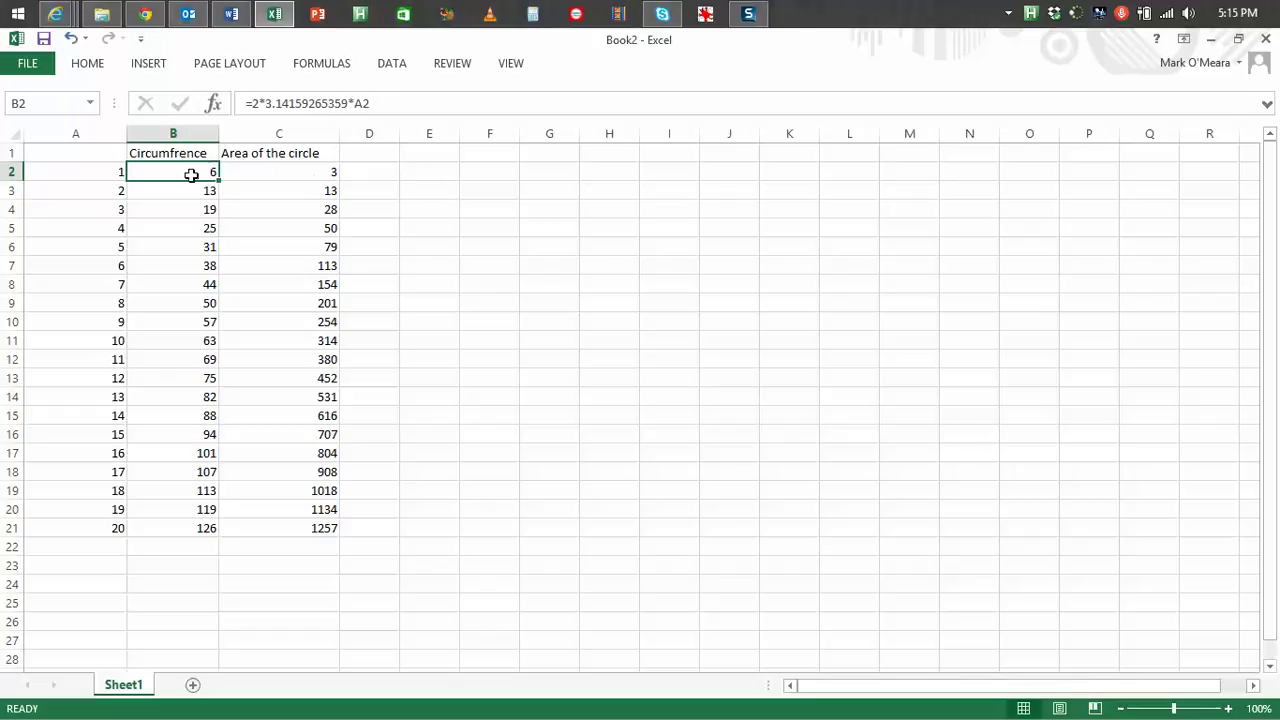
click(450, 173)
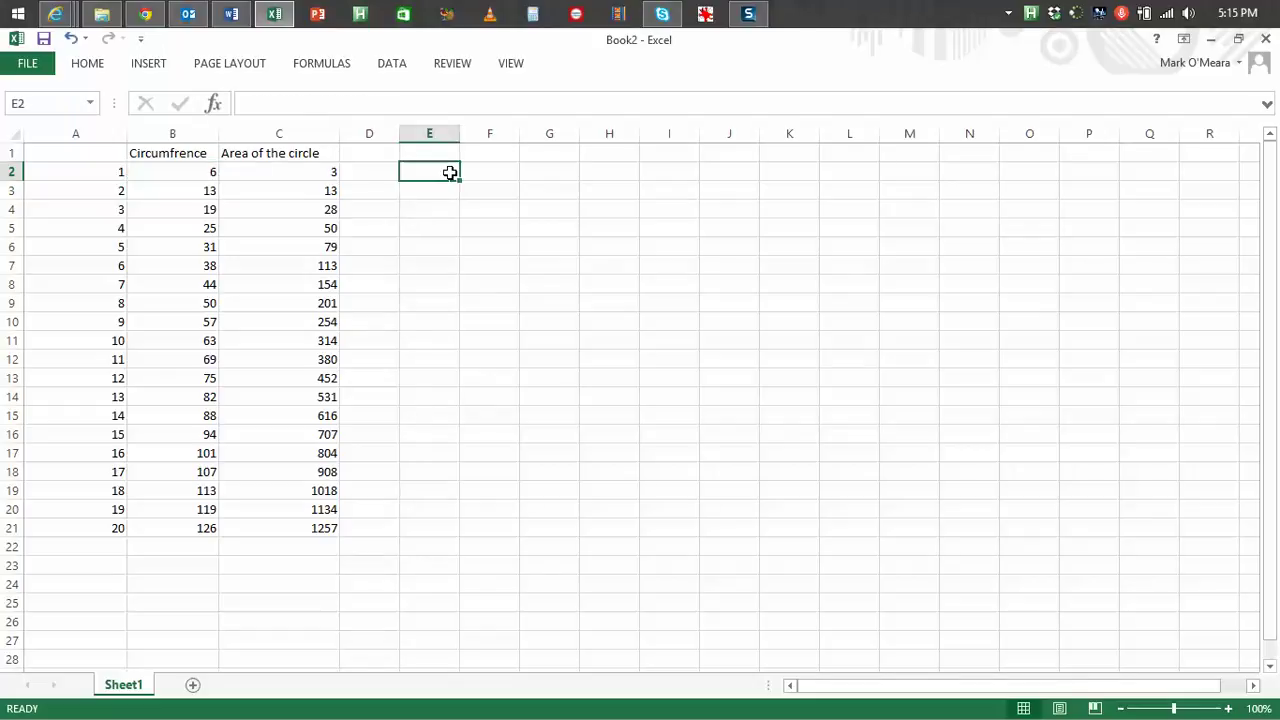
text(=)
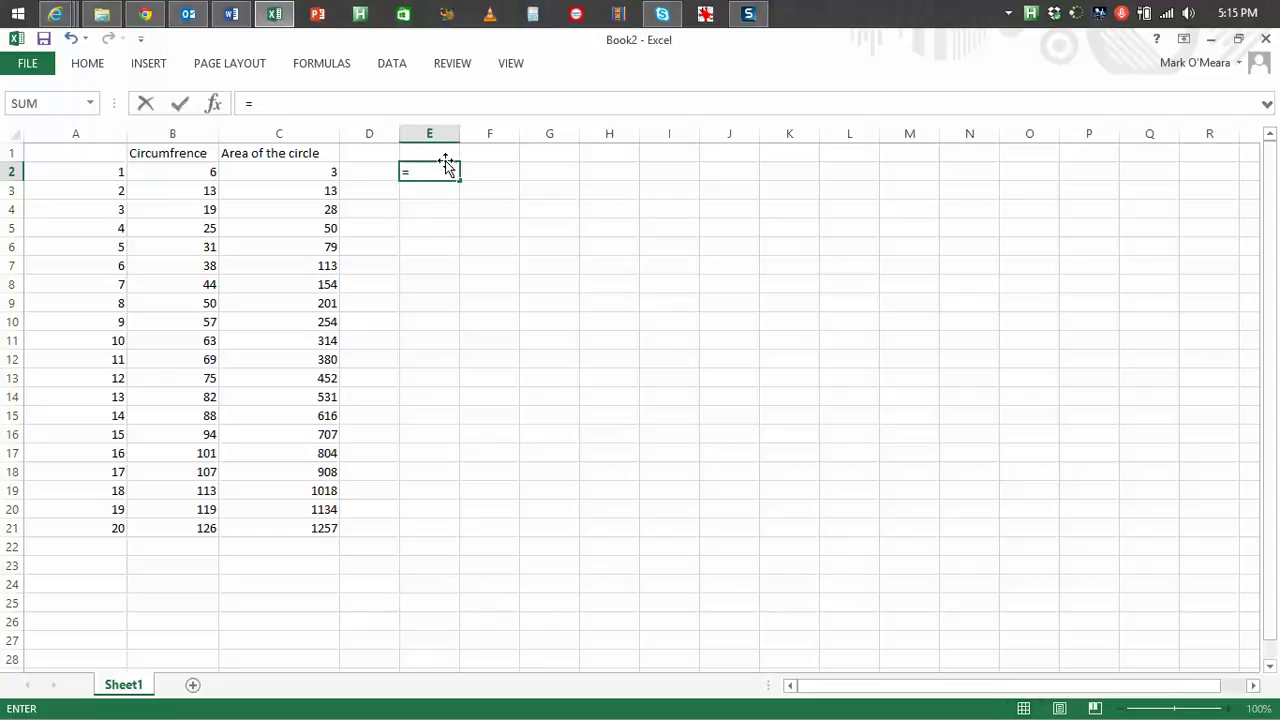
click(195, 177)
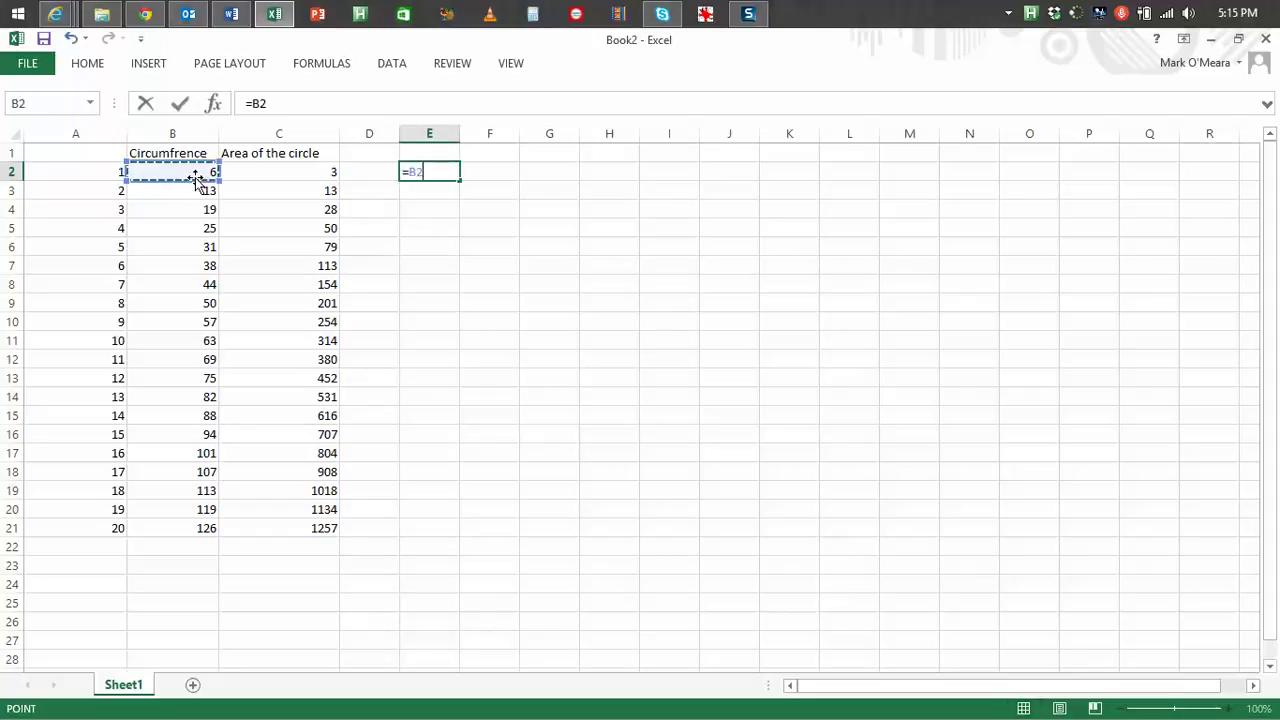
text(/)
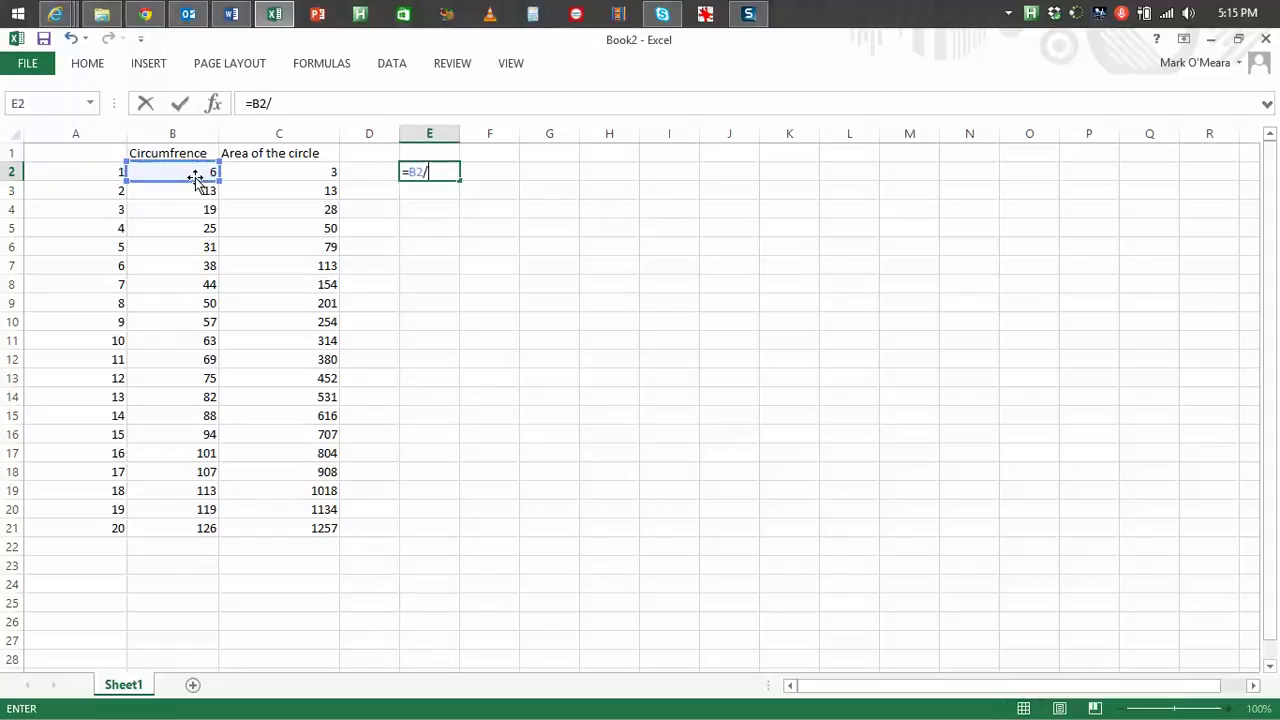
text(4)
key(Return)
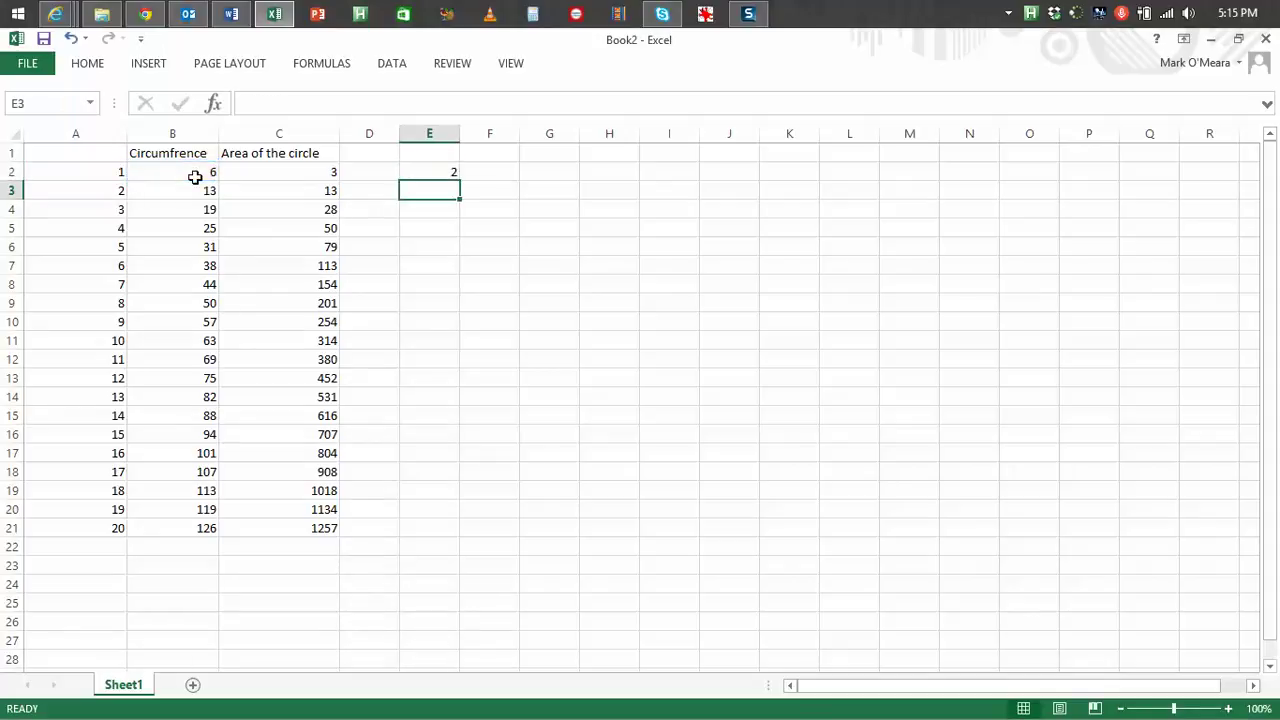
Step: Fill the formula from E2 down to E21 and enter the heading "Side" in E1
click(440, 167)
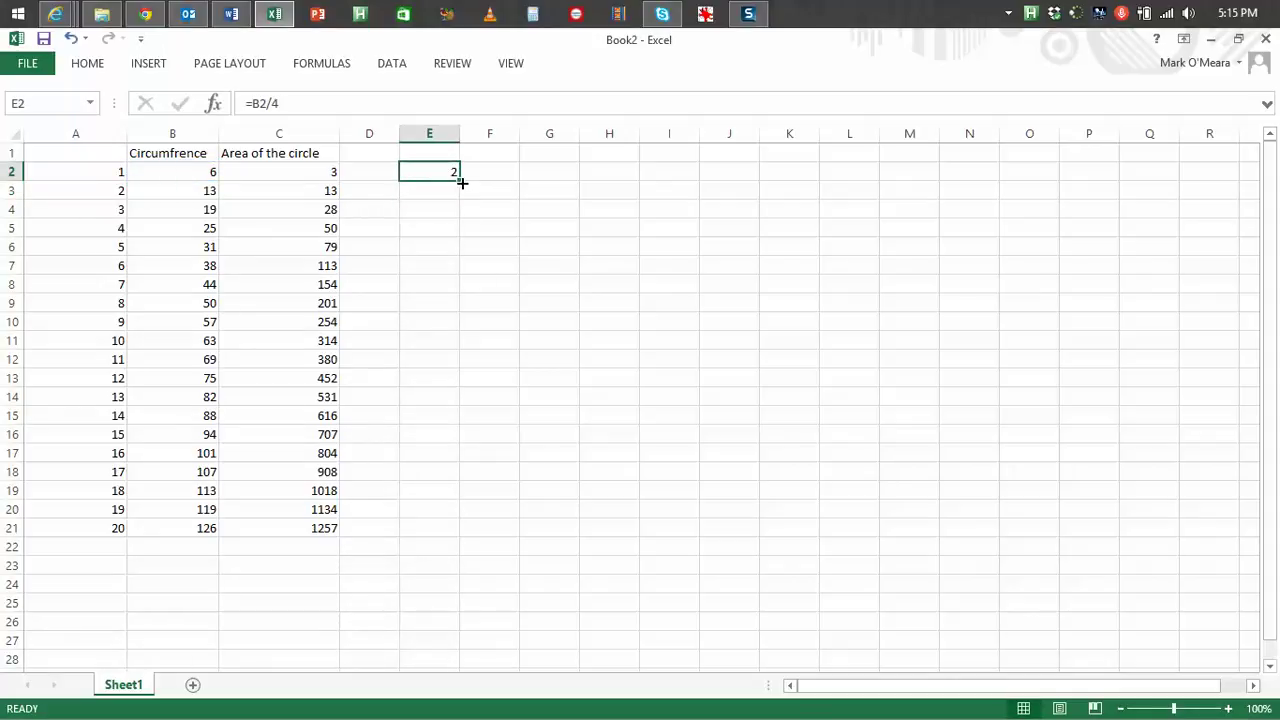
drag(462, 183, 427, 516)
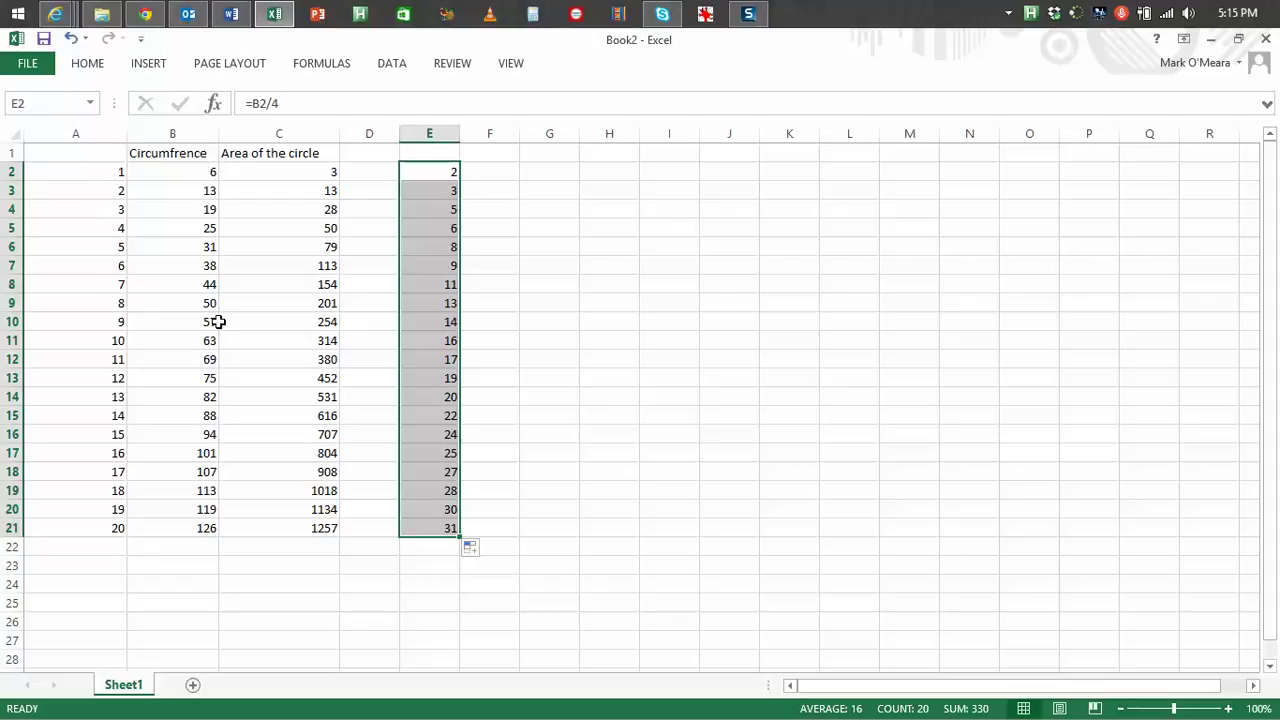
click(442, 148)
text(Side)
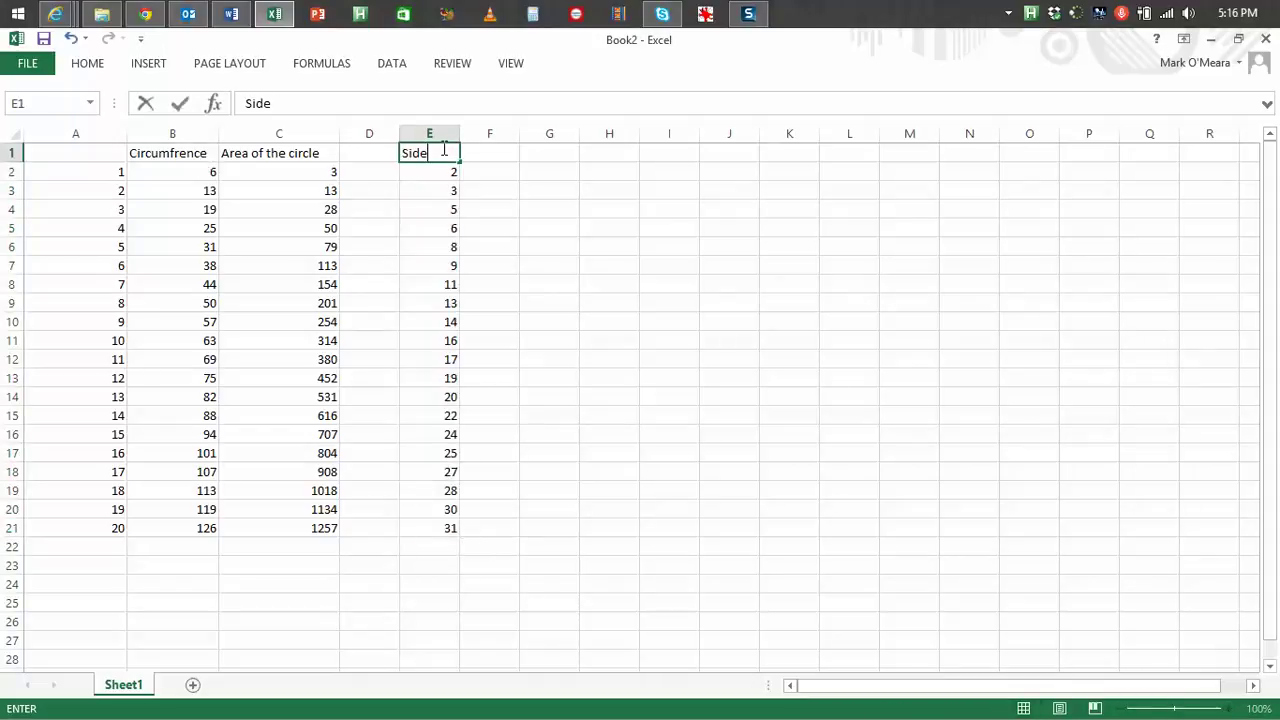
click(487, 155)
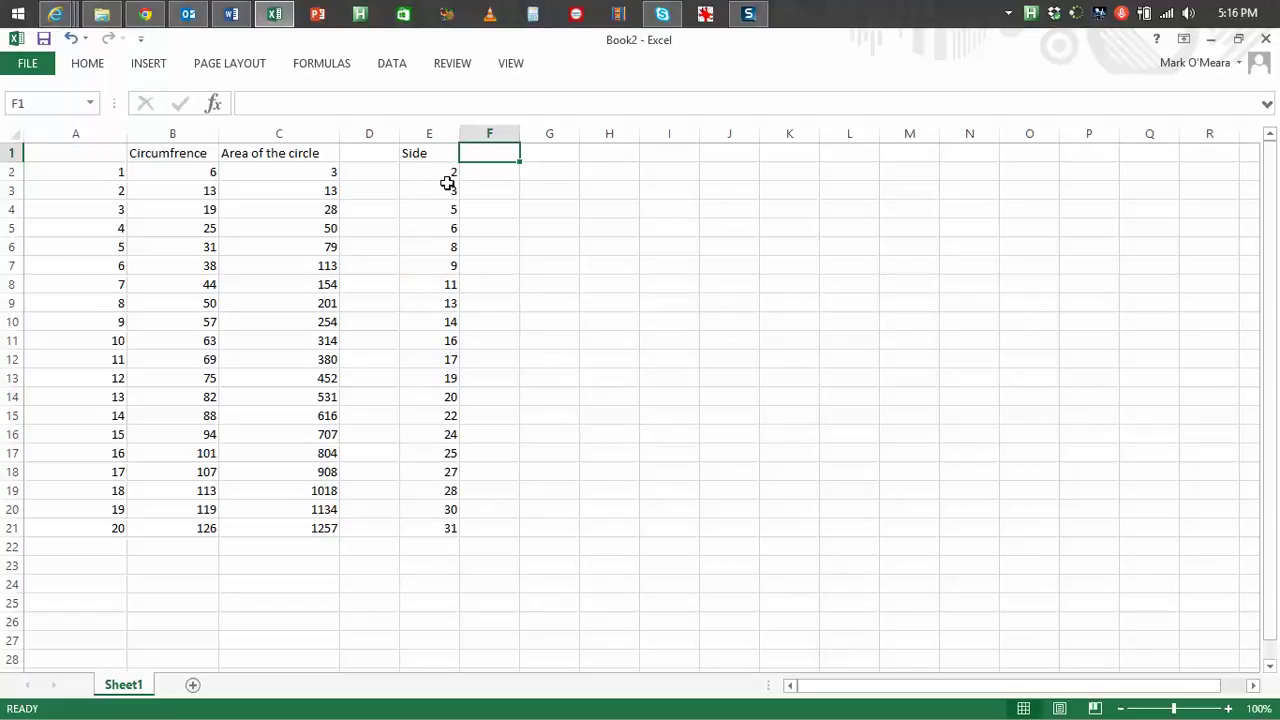
Step: Enter the formula =E2*E2 in cell F2 to calculate the square's area and fill it down to F21
click(496, 176)
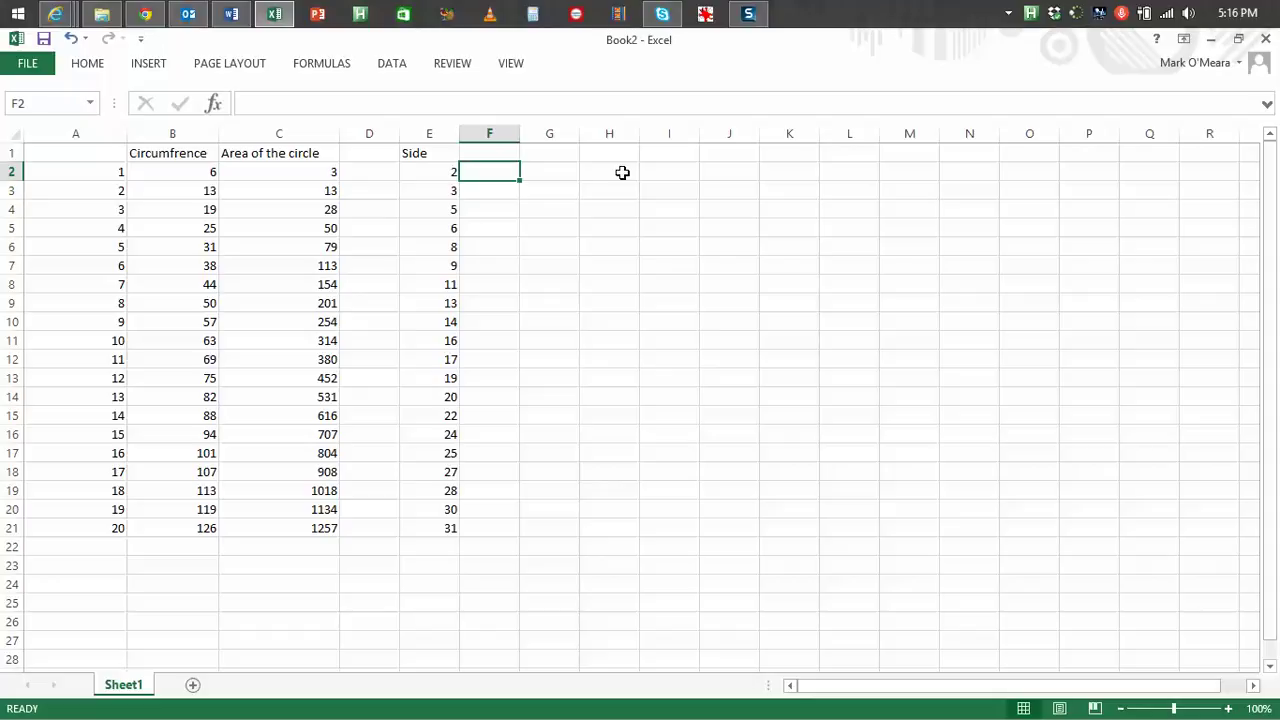
text(=)
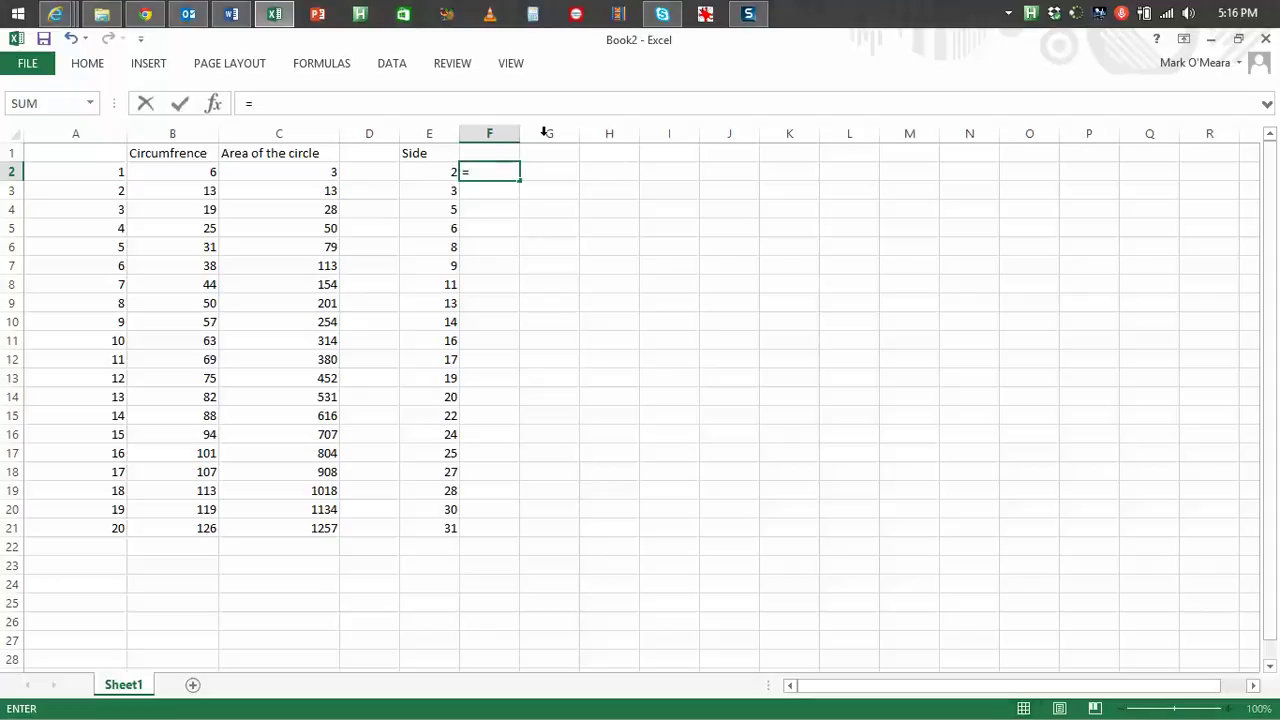
click(428, 176)
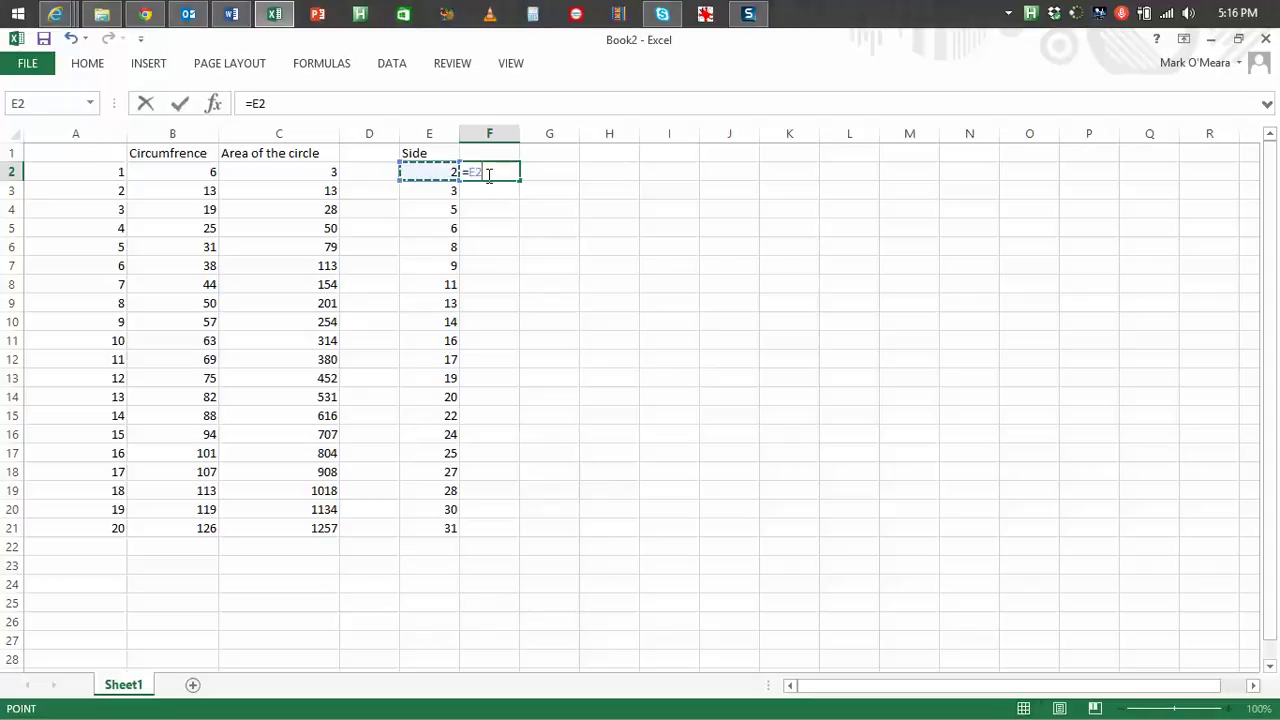
text(*E2)
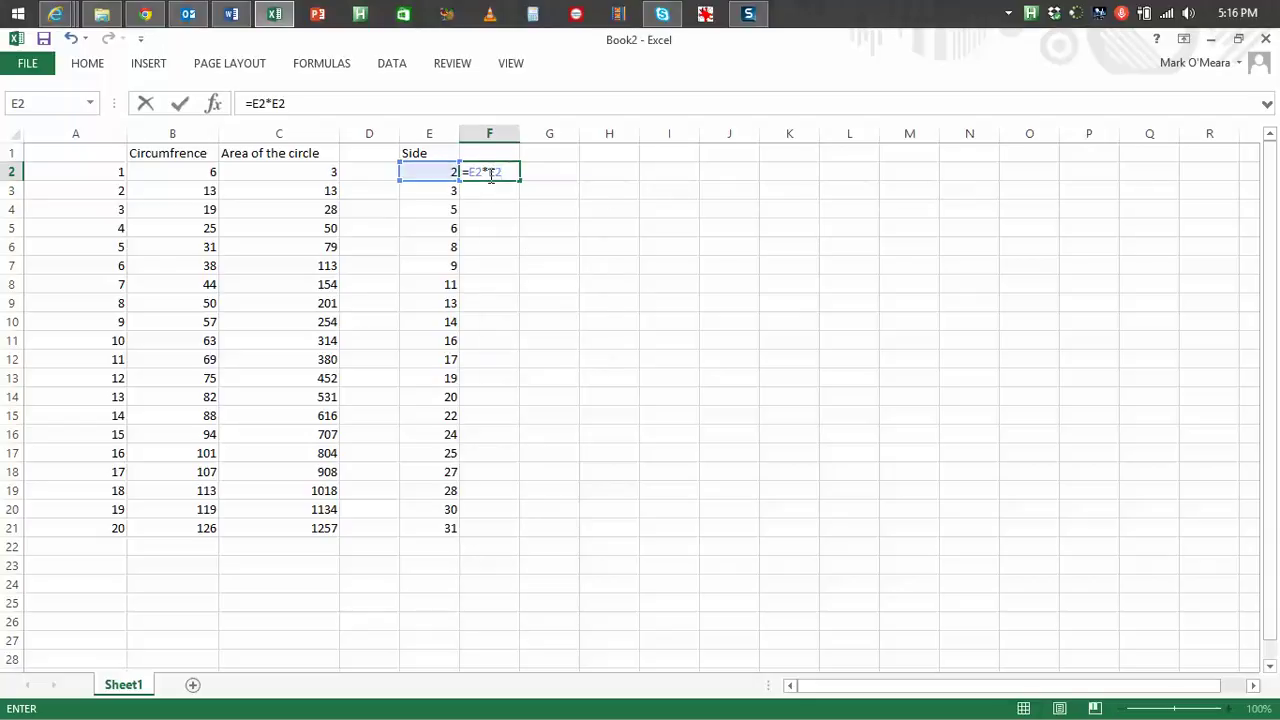
key(Return)
click(495, 175)
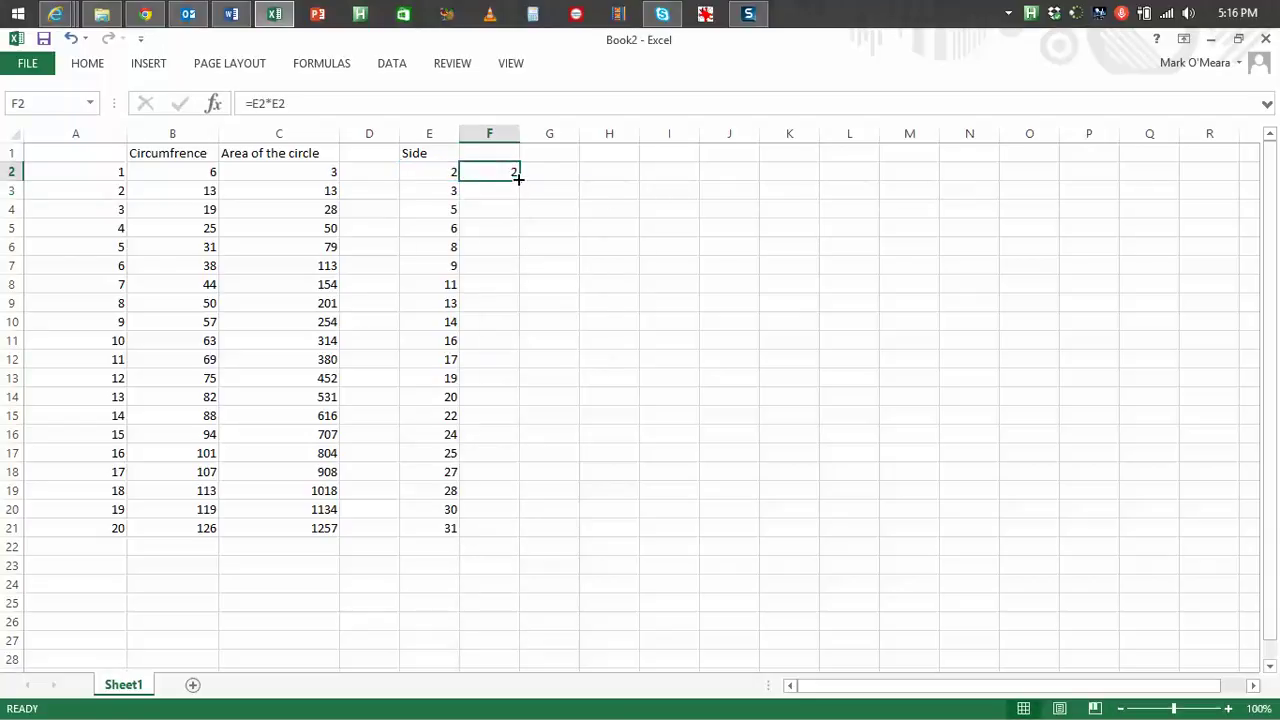
drag(518, 178, 512, 530)
click(500, 507)
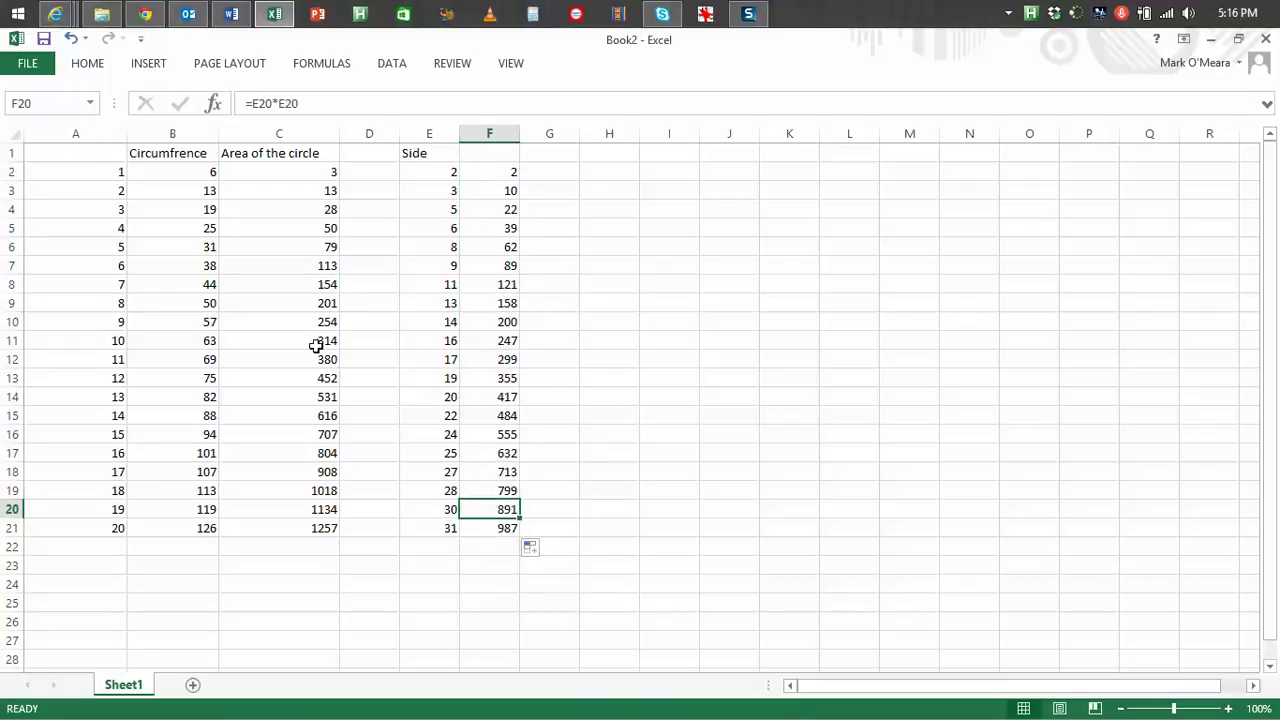
click(287, 170)
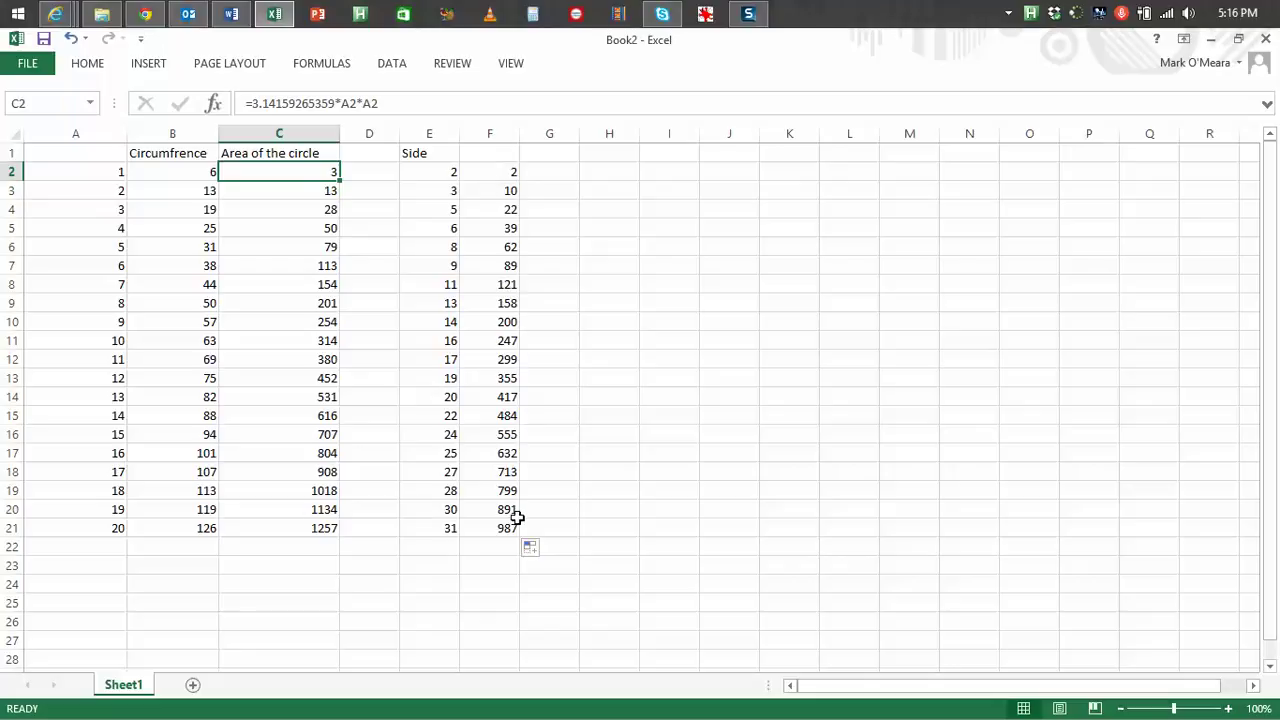
Step: Enter the formula =C2 in cell I2 to bring in the circle's area
click(661, 171)
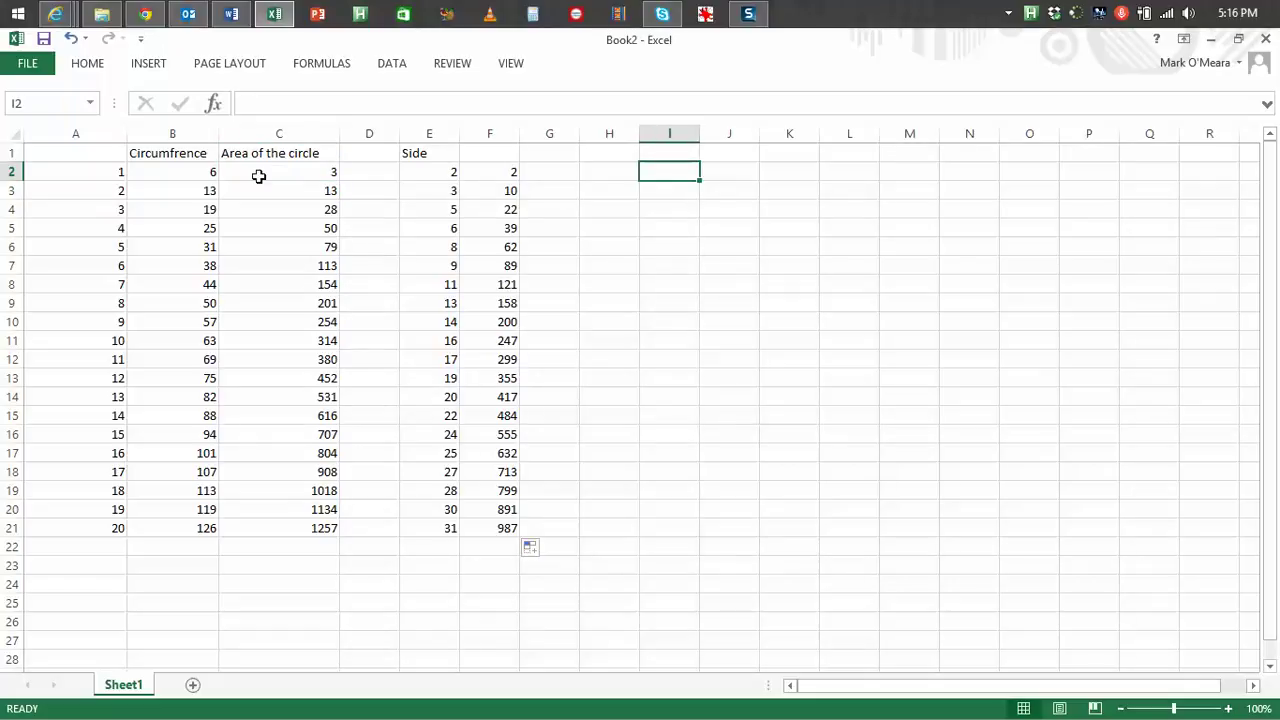
text(=)
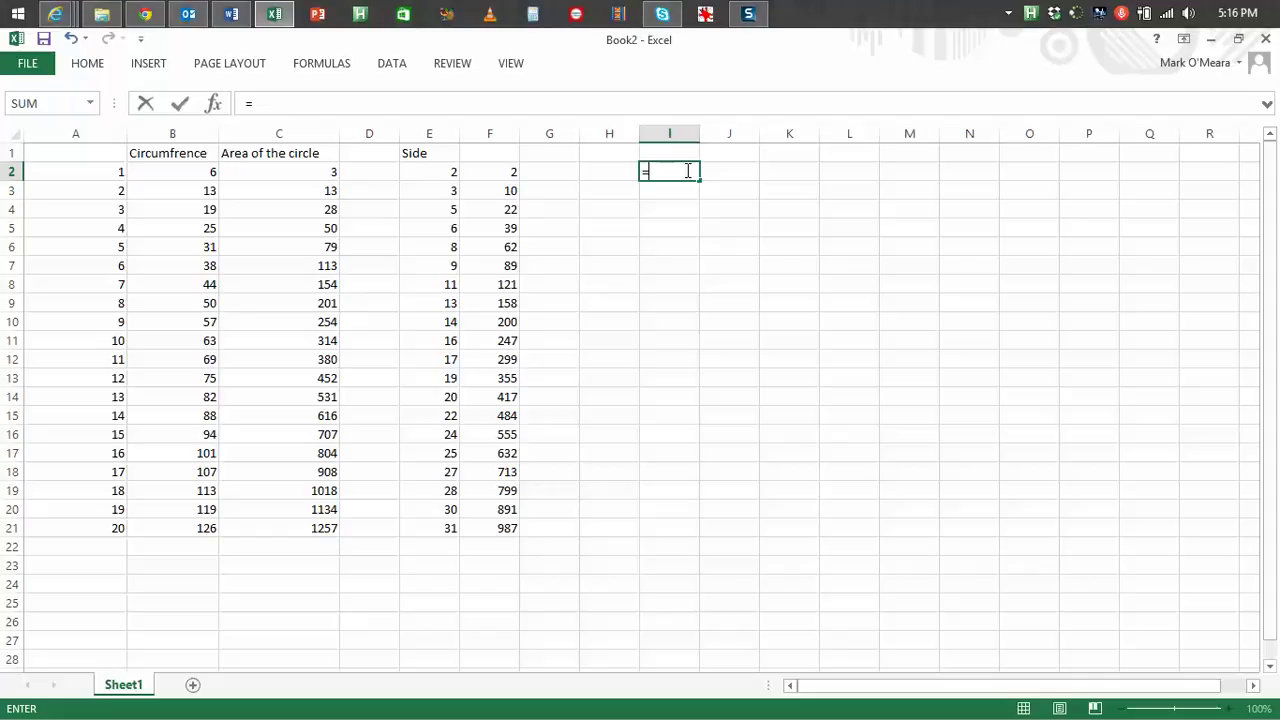
click(299, 175)
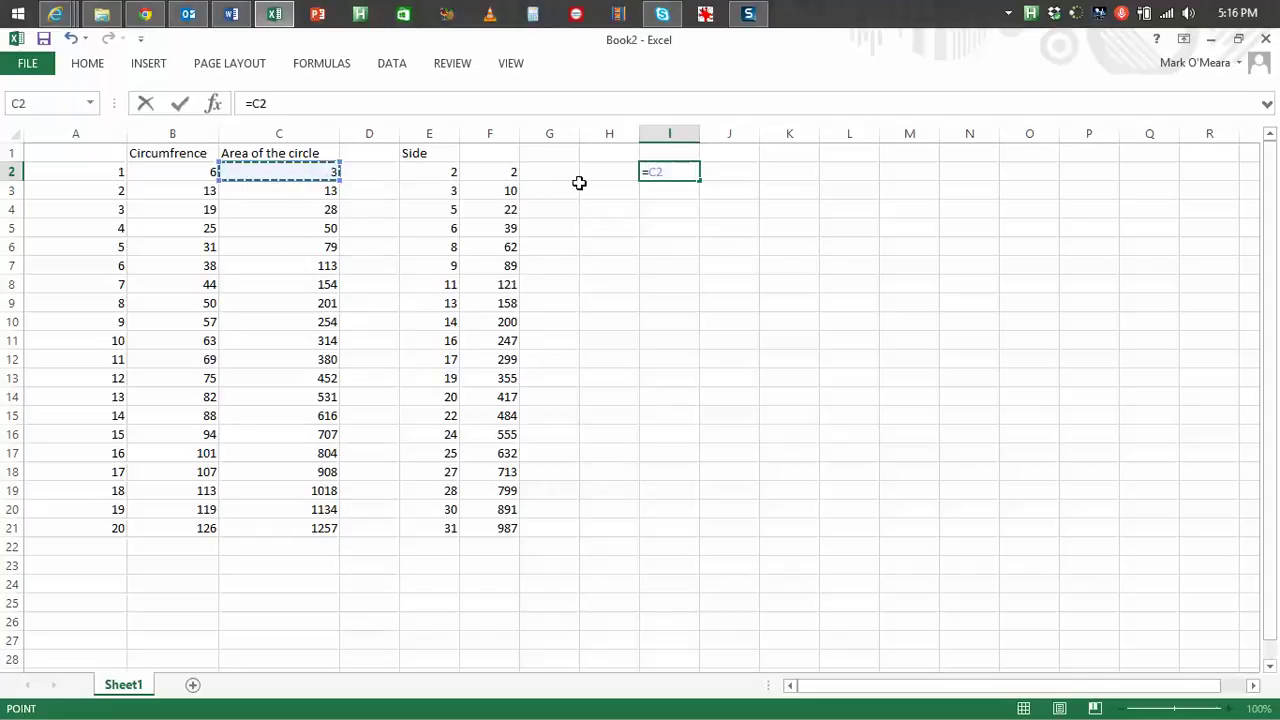
key(Return)
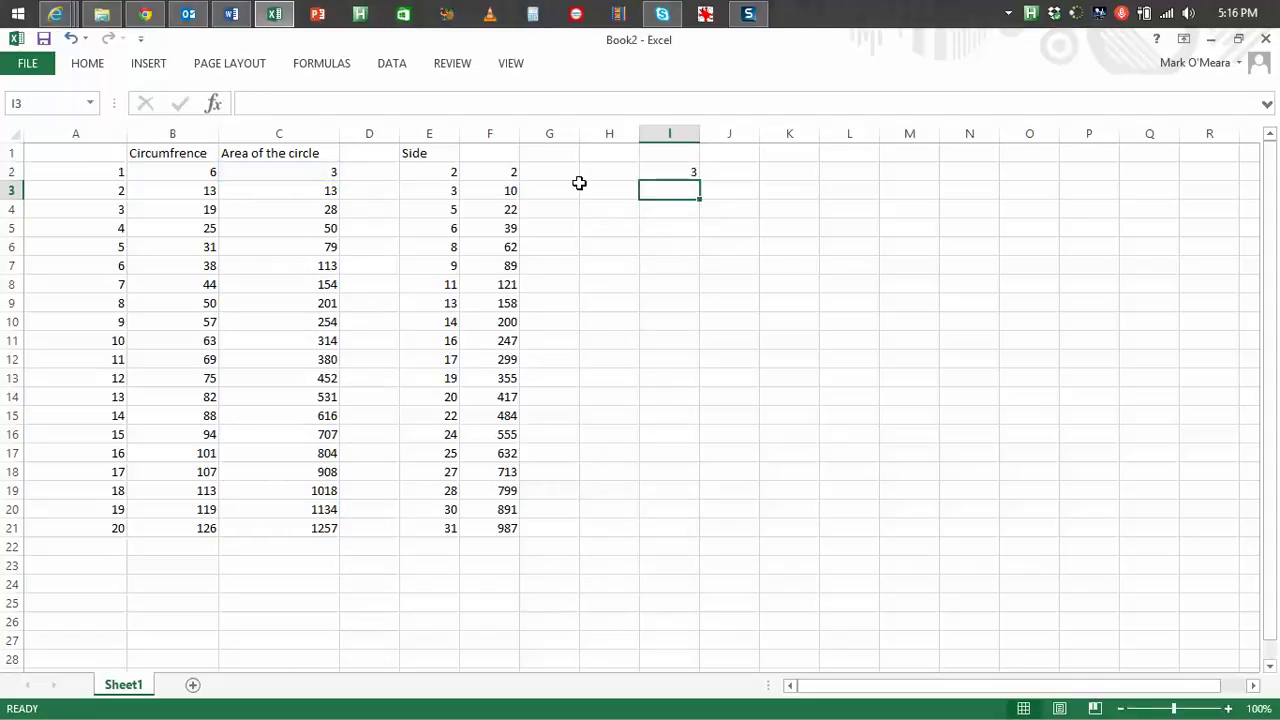
Step: Fill the formula from I2 down to I21 and enter the heading "Circle" in I1
click(683, 169)
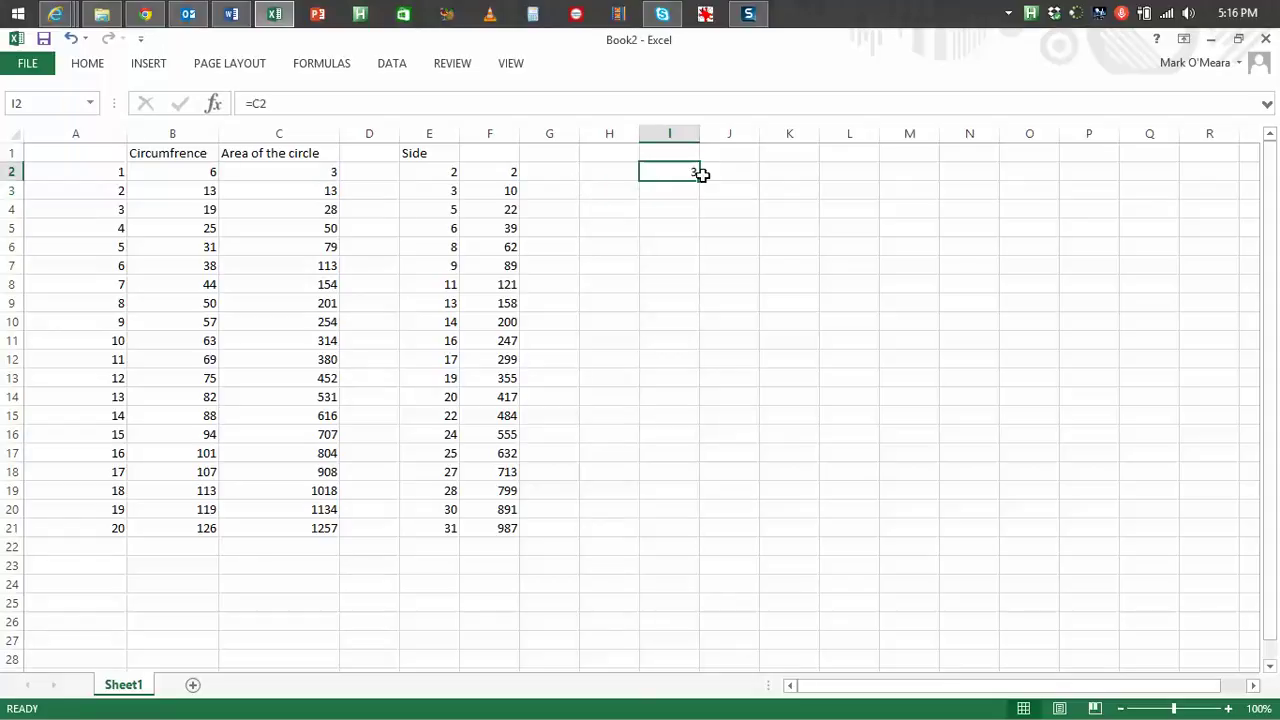
drag(700, 181, 689, 541)
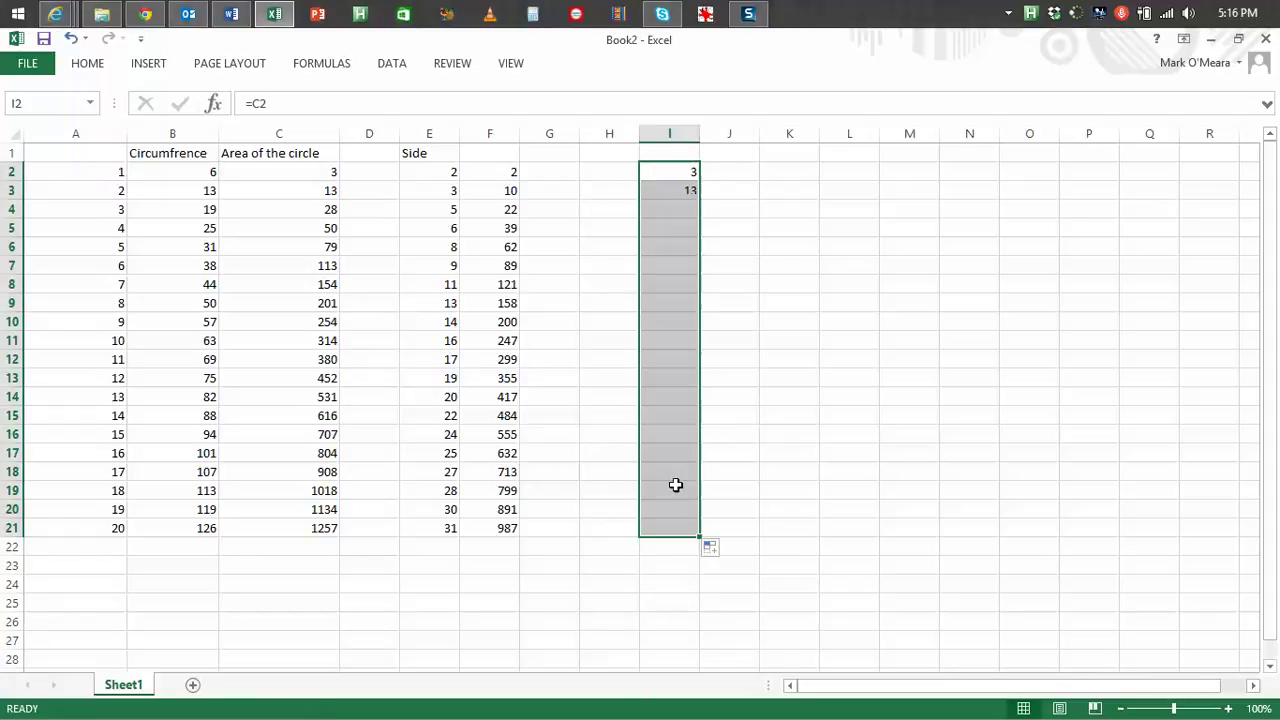
click(673, 153)
text(C)
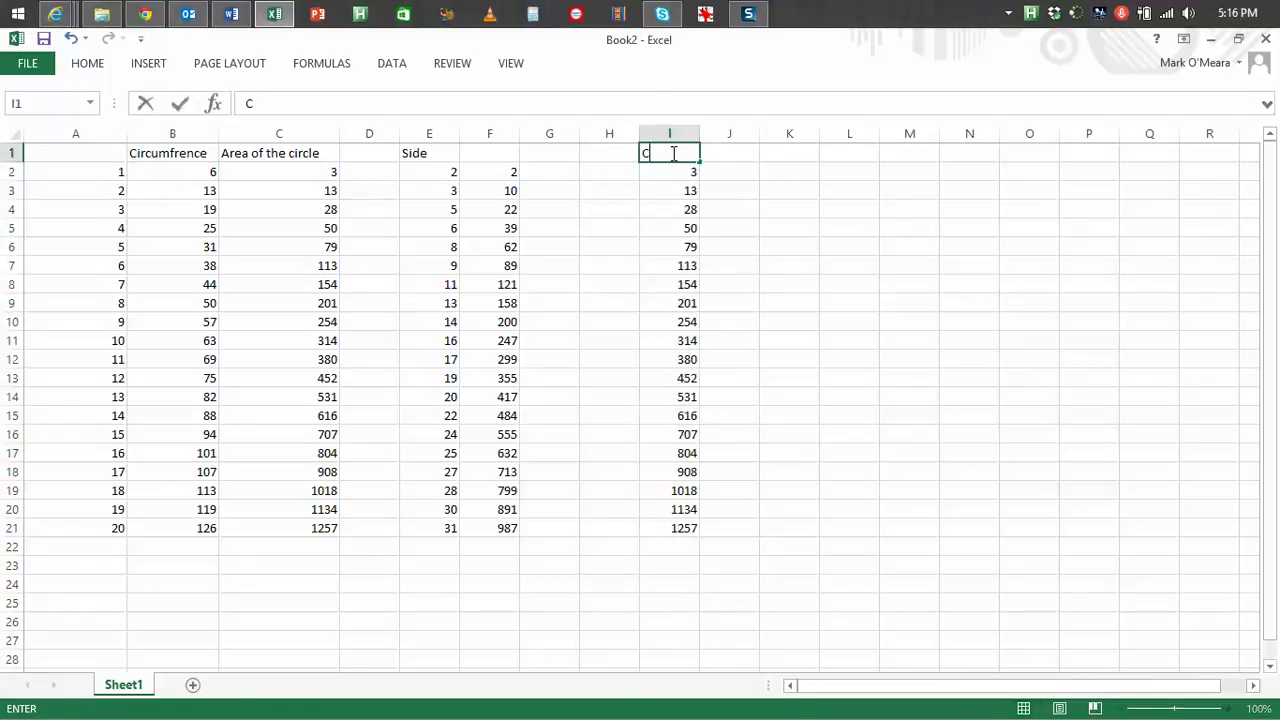
text(ircle)
key(Tab)
Step: Enter the formula =F2 in cell J2 to bring in the square's area
click(728, 174)
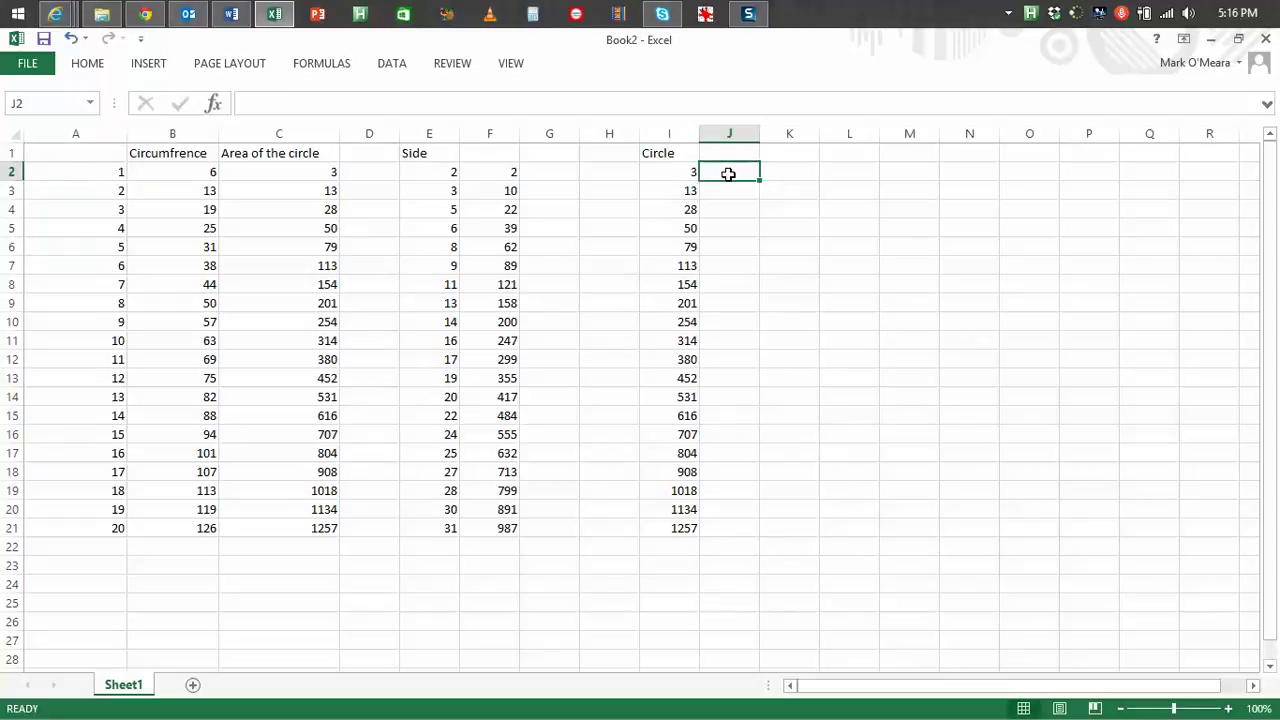
text(=)
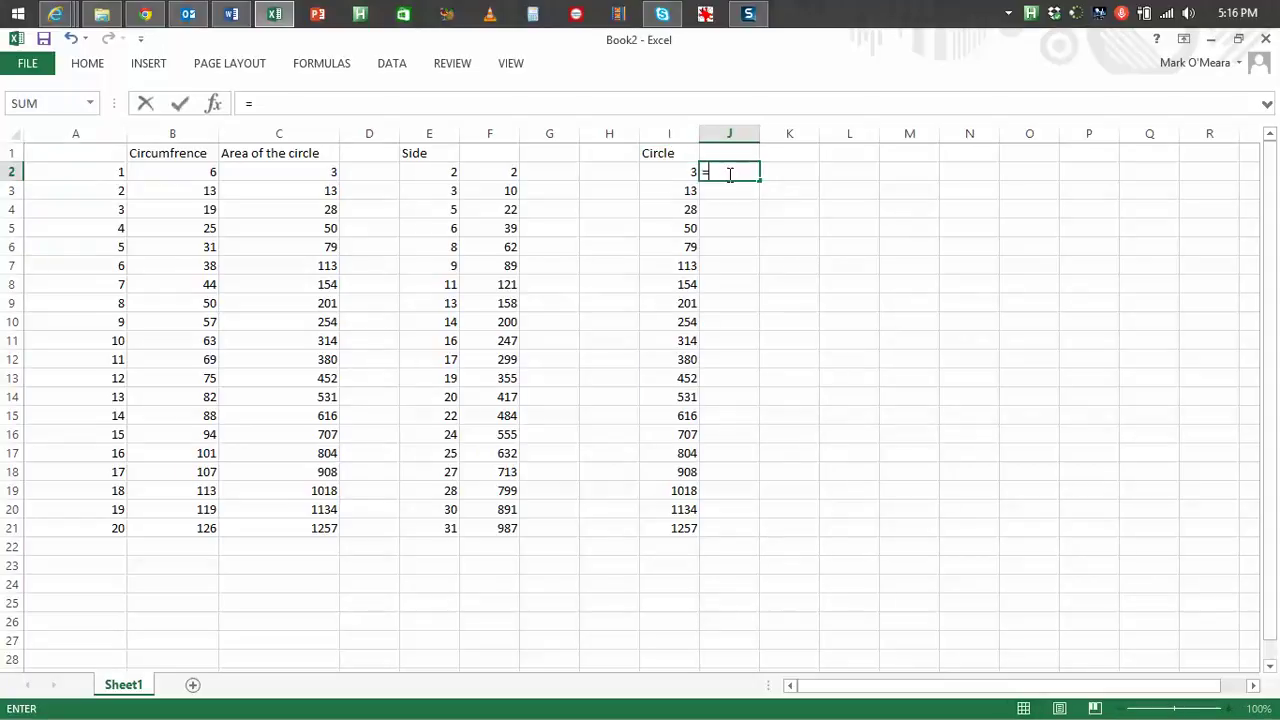
click(489, 177)
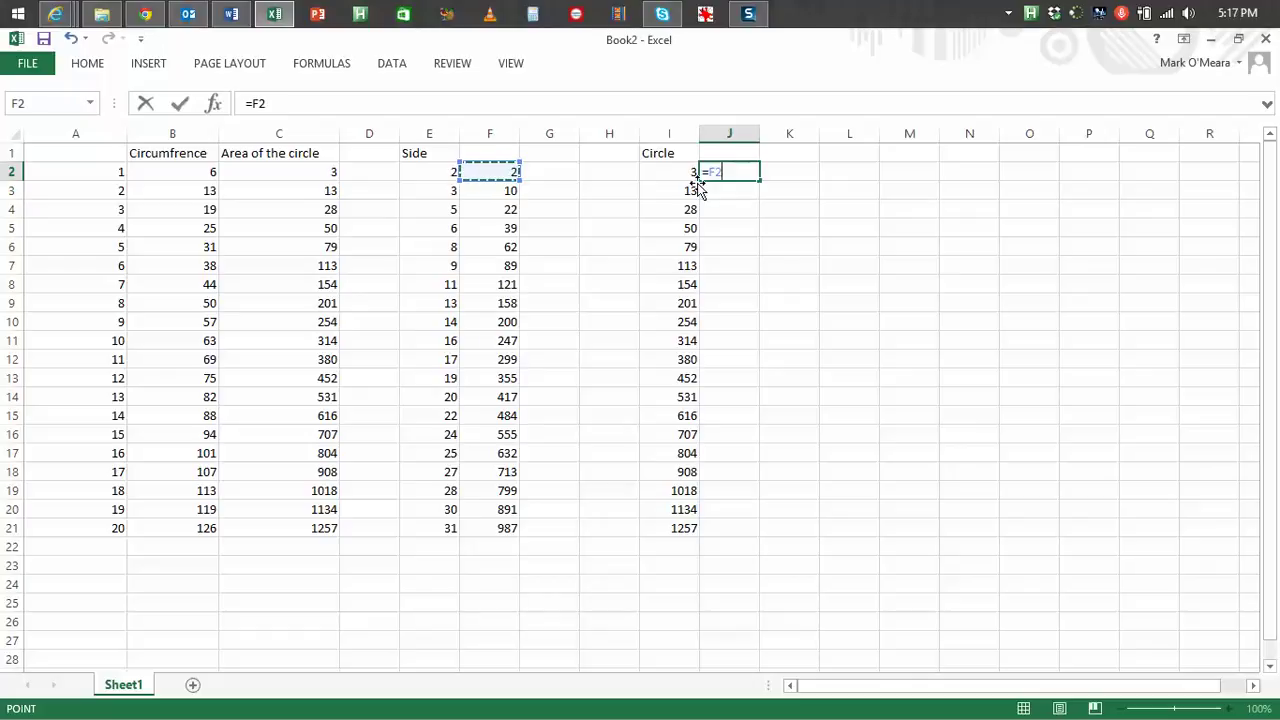
key(Return)
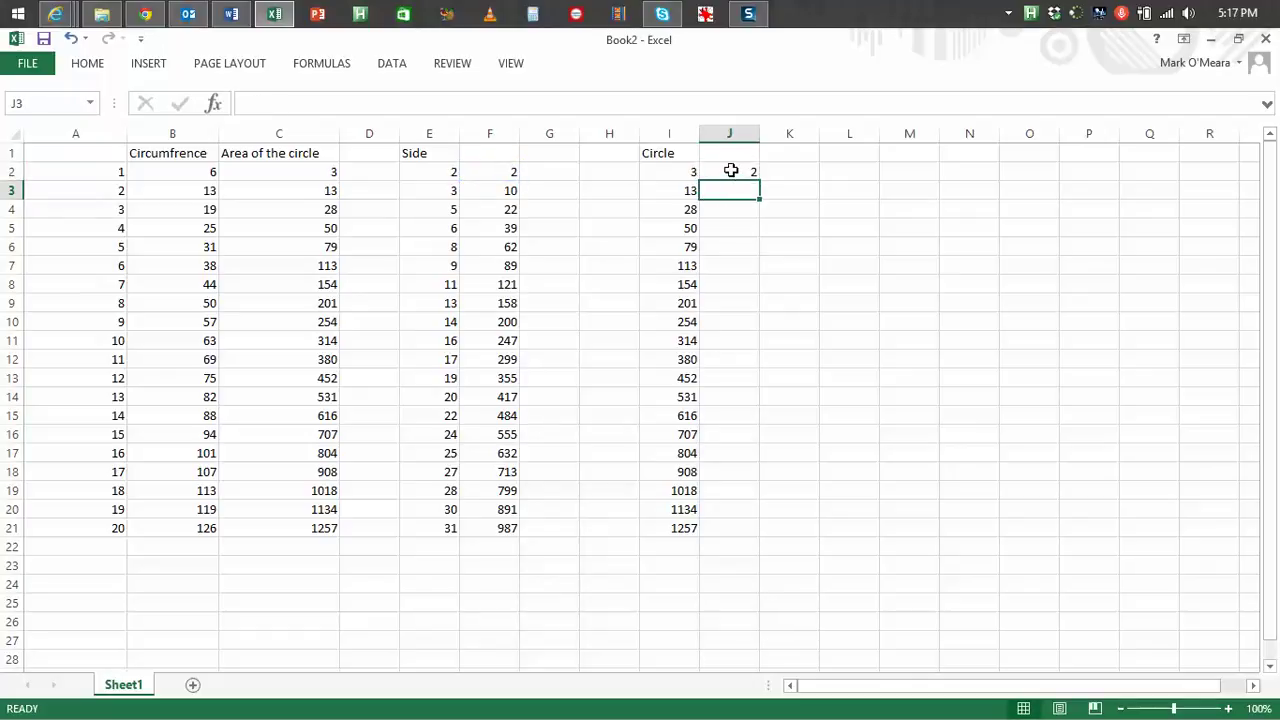
Step: Fill the formula from J2 down to J21 and enter the heading "Square" in J1
click(731, 171)
drag(758, 181, 691, 159)
click(745, 526)
click(722, 151)
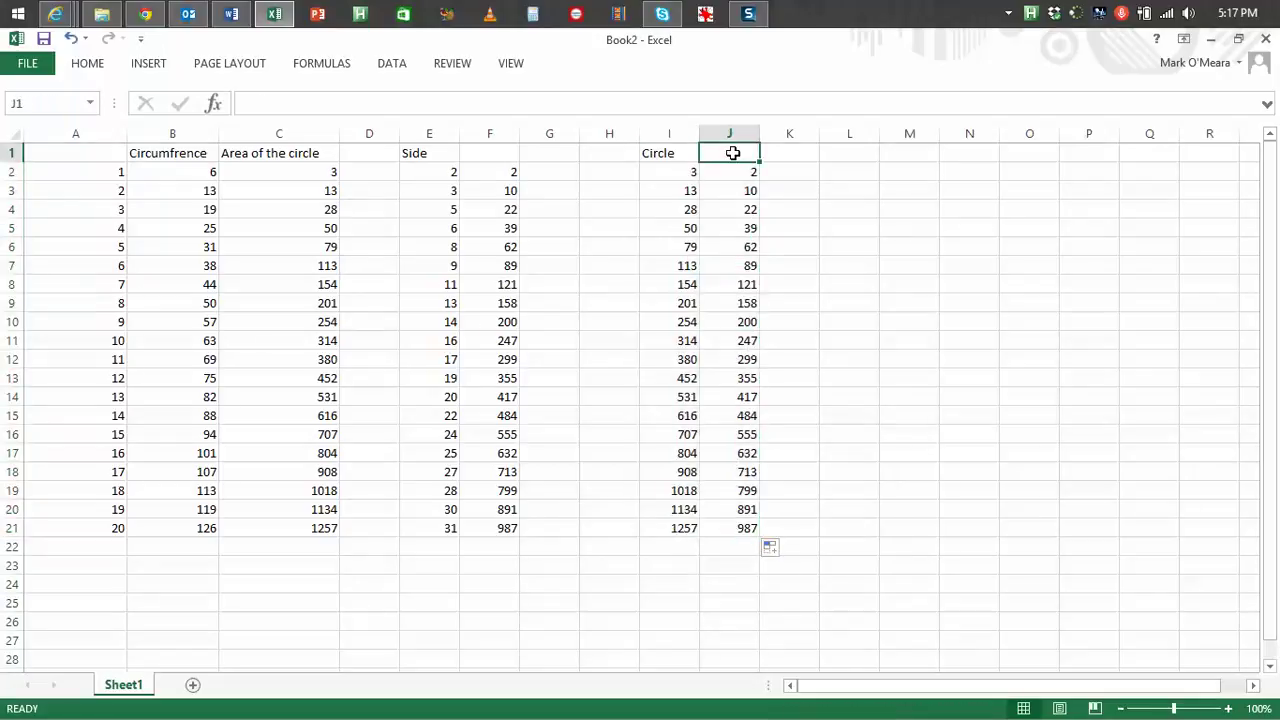
text(Square)
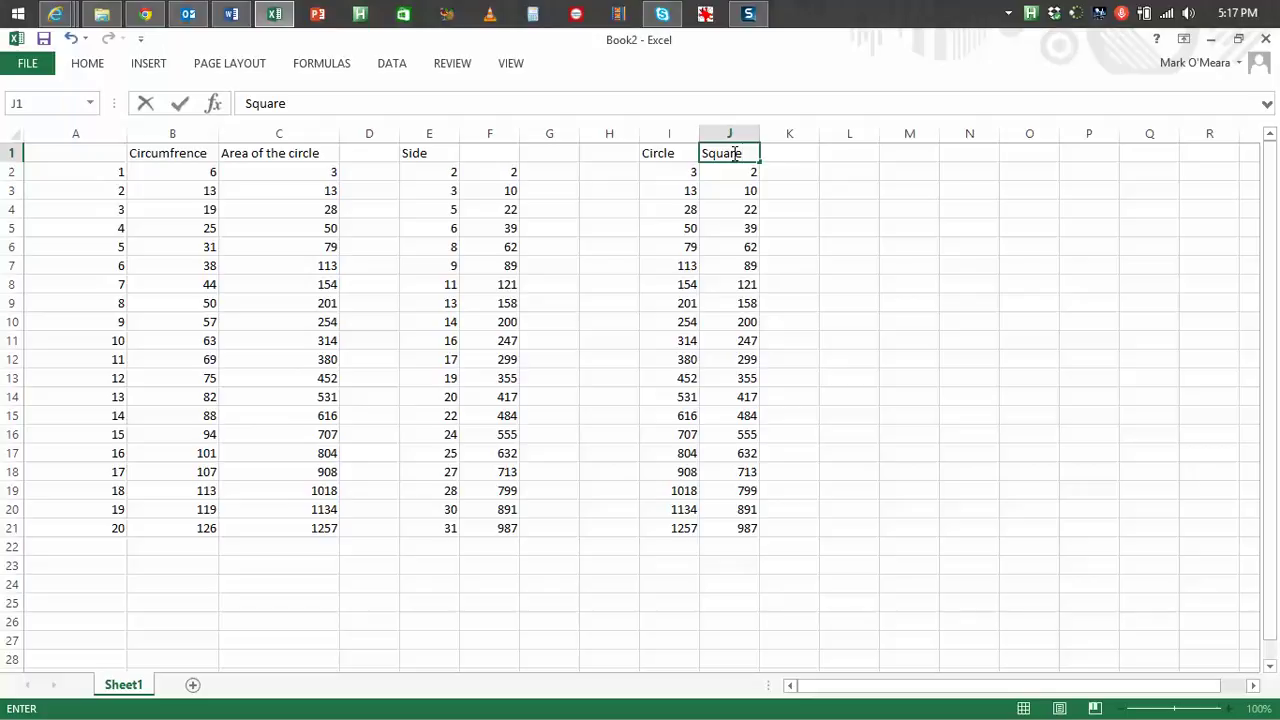
Step: Insert a line chart of the Circle and Square areas in I1:J21 and enlarge it up to row 4 and column N
drag(740, 527, 663, 151)
click(94, 63)
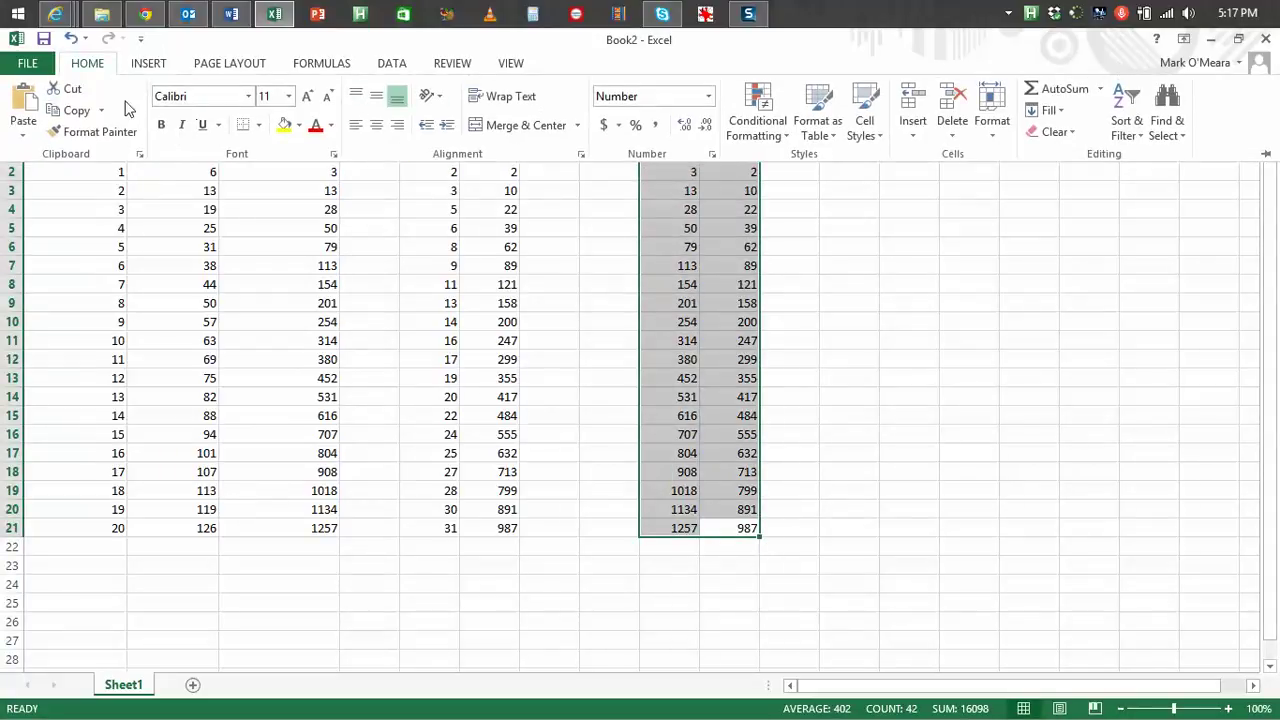
click(148, 63)
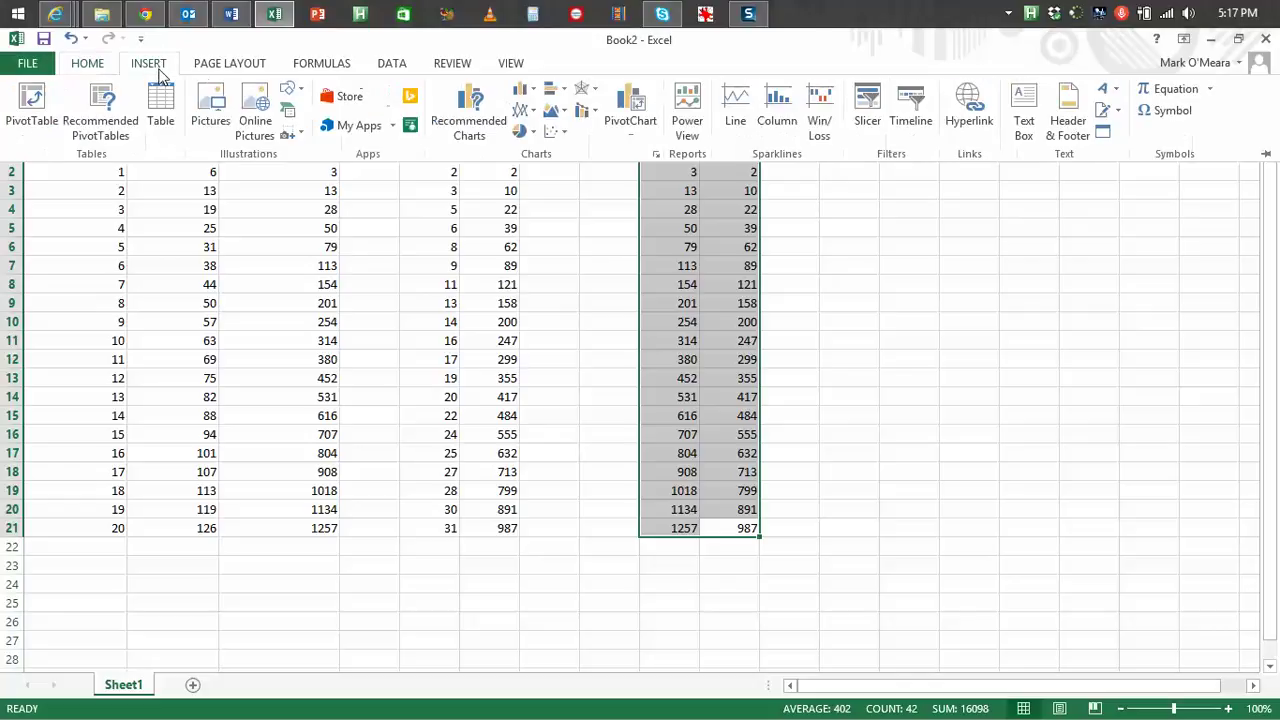
click(522, 110)
click(534, 170)
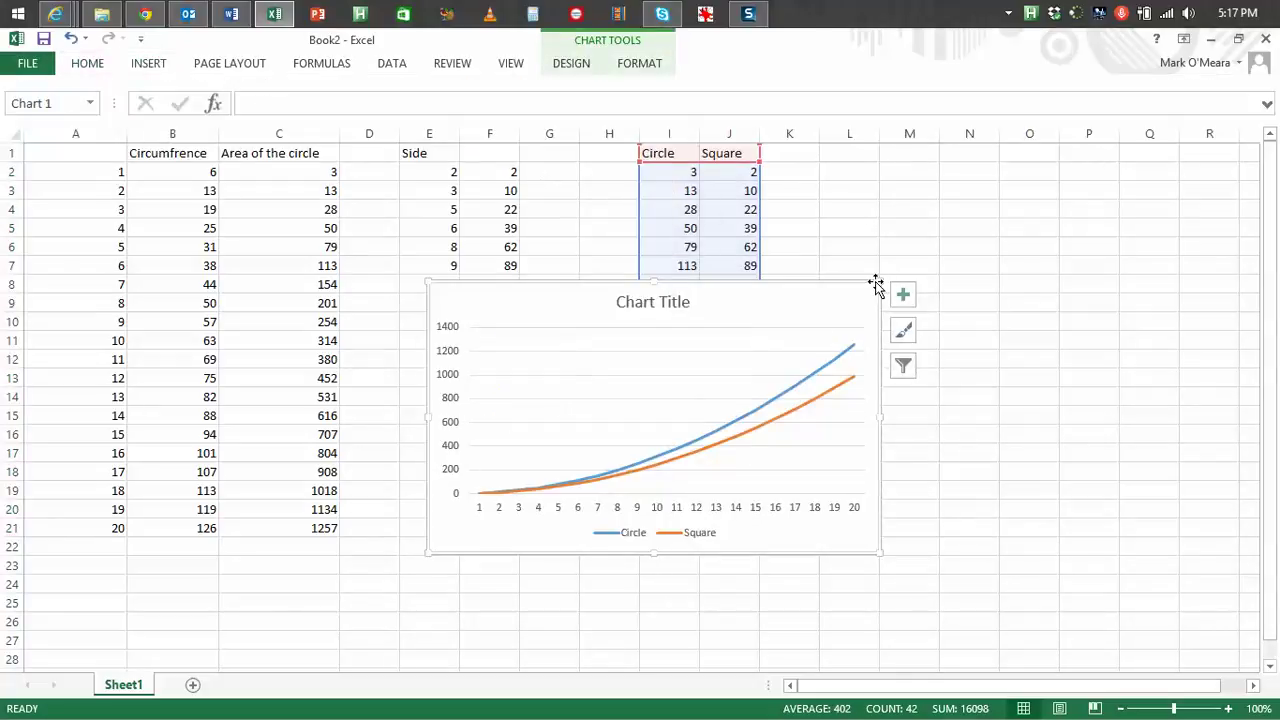
drag(875, 281, 1007, 201)
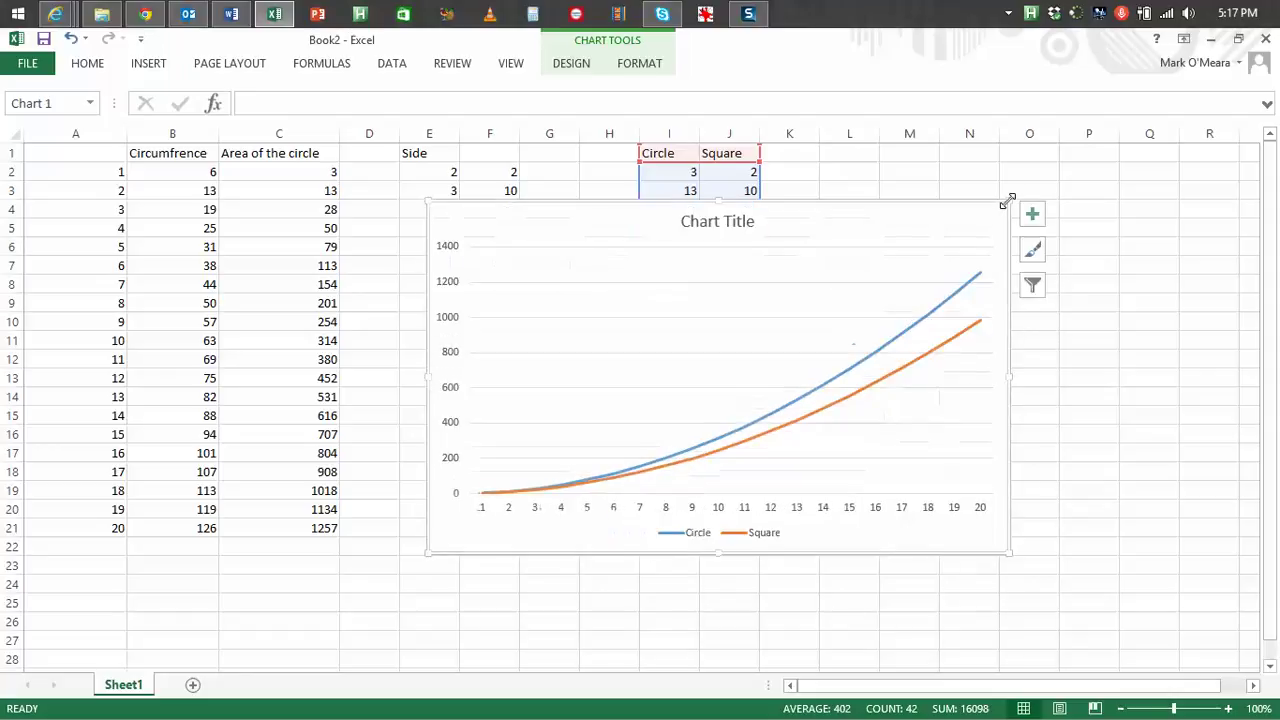
Step: Replace the chart title with "Area of Circle and Squares with the same perimter"
double_click(735, 221)
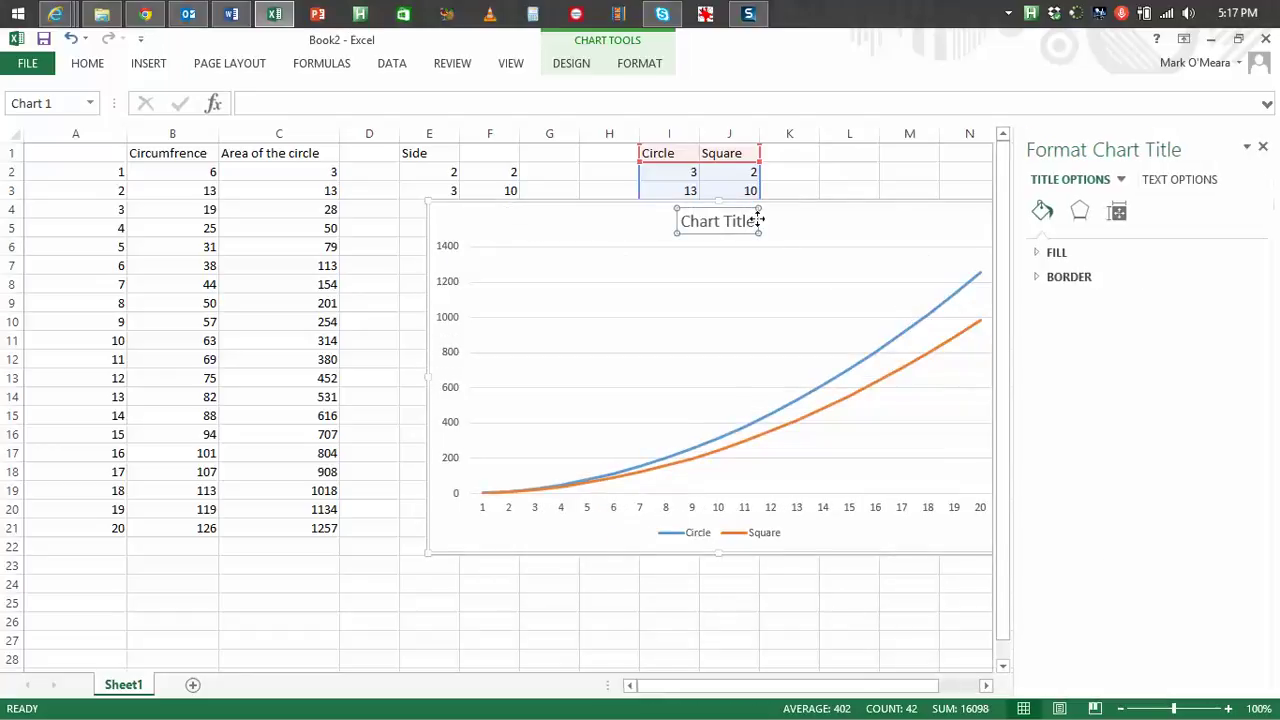
triple_click(735, 221)
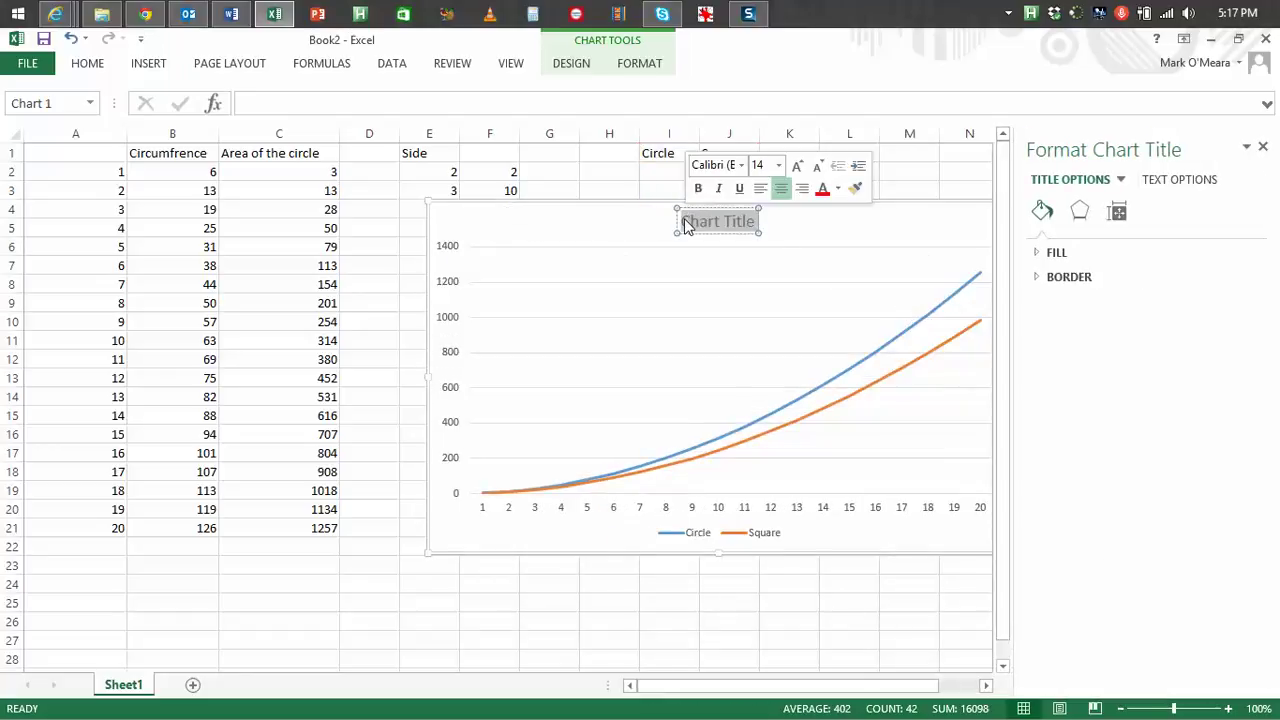
text(Are)
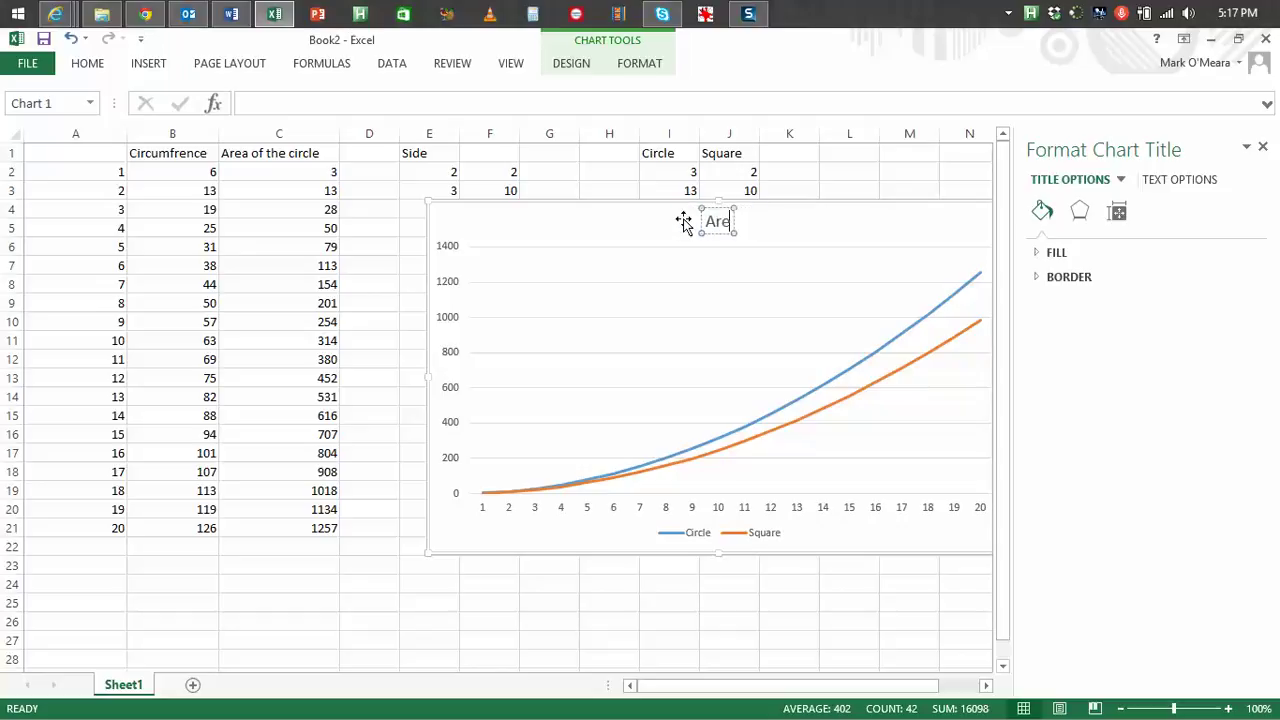
text(a of Cur)
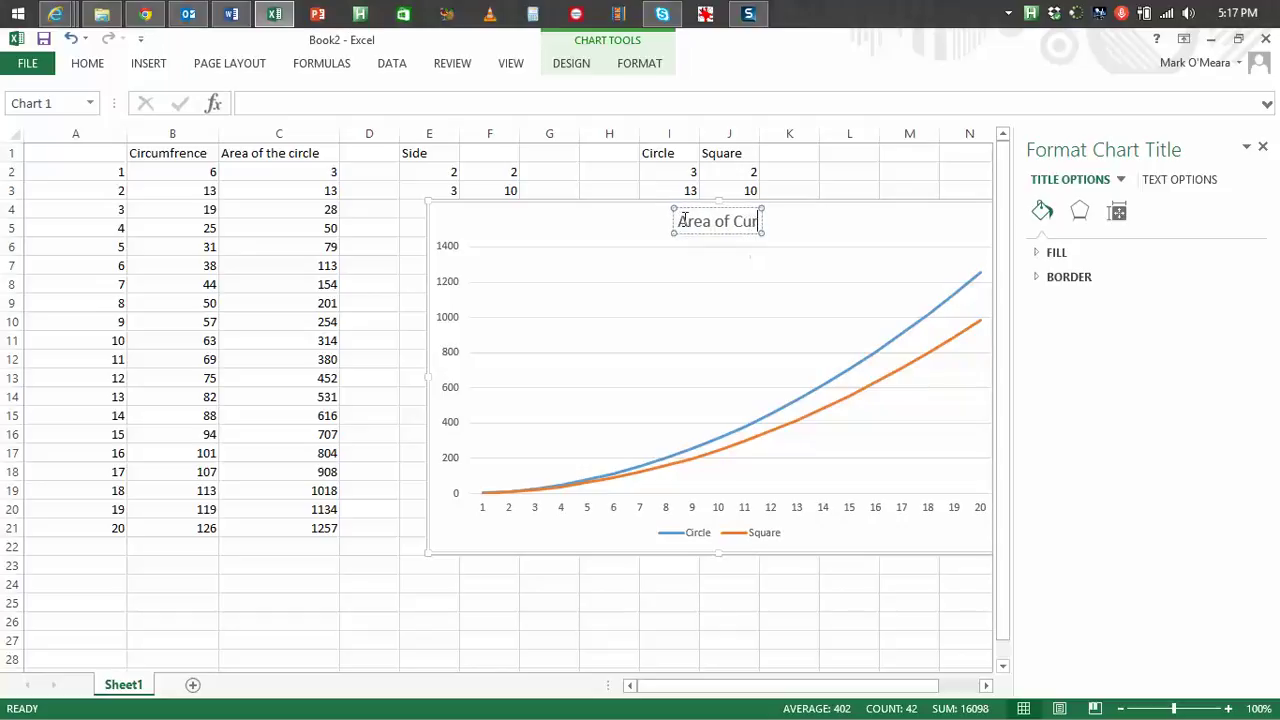
key(BackSpace)
key(BackSpace)
text(ir)
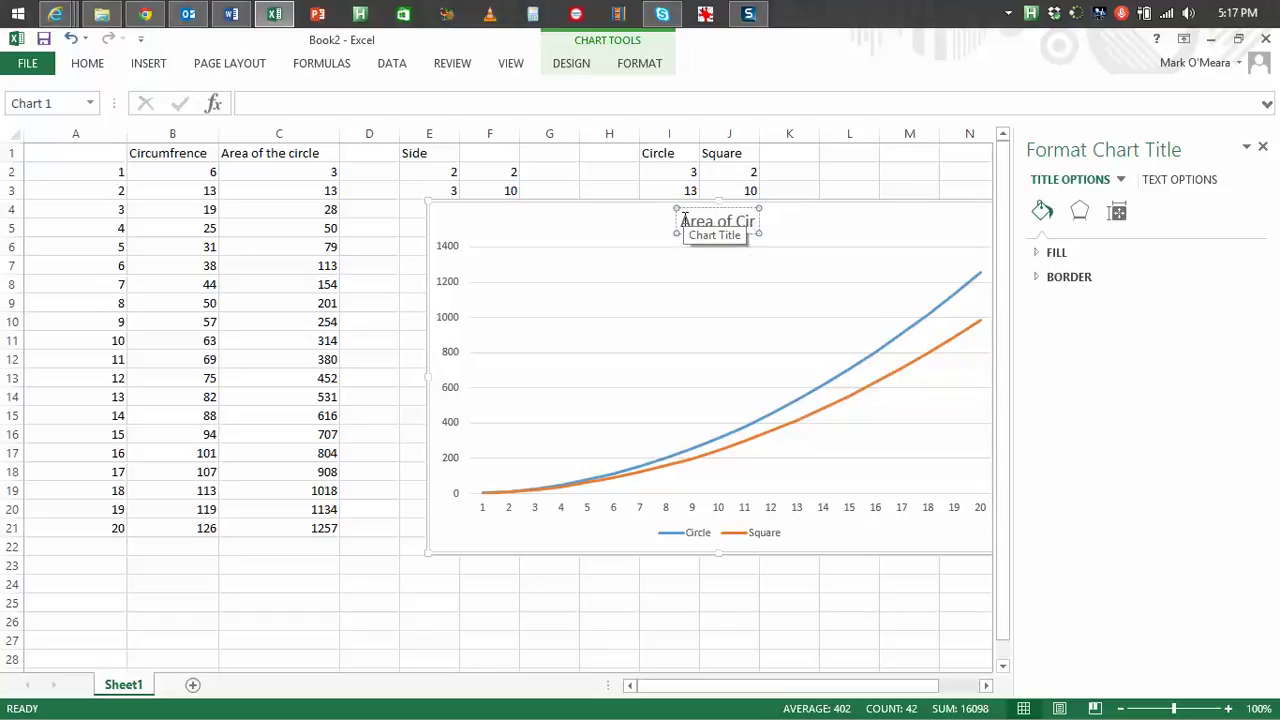
text(cle and A)
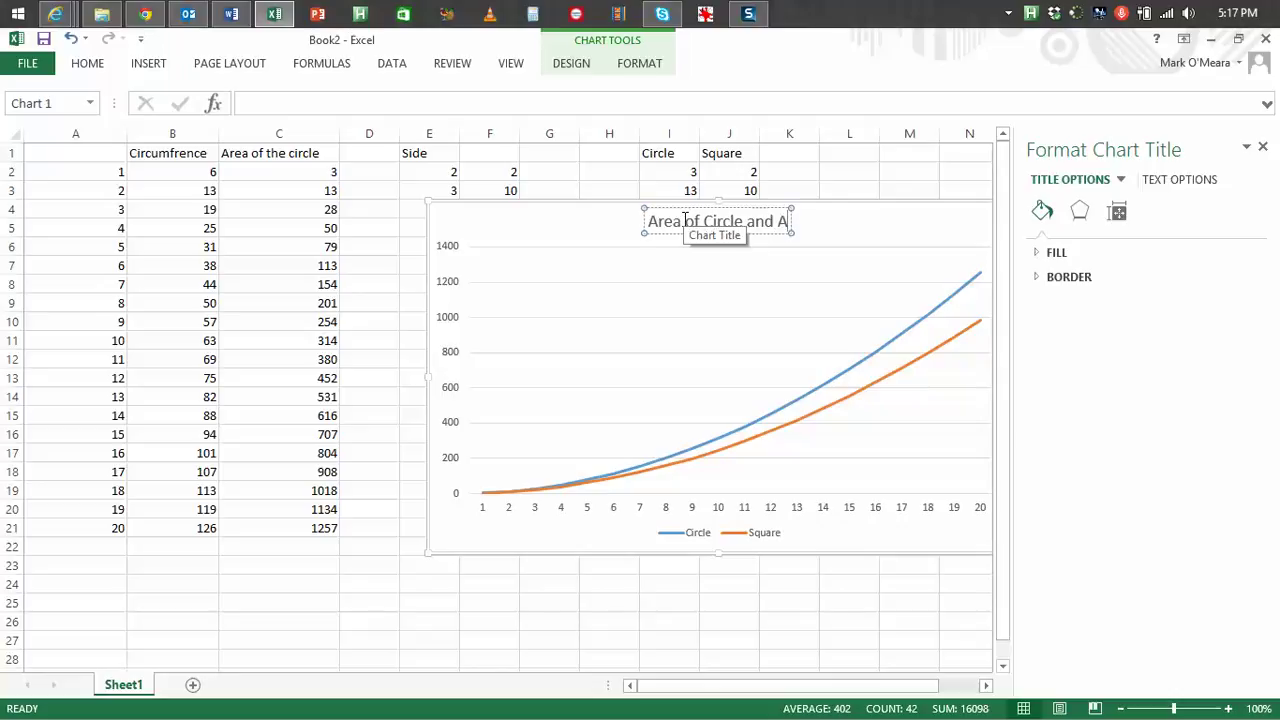
text(qu)
key(BackSpace)
key(BackSpace)
key(BackSpace)
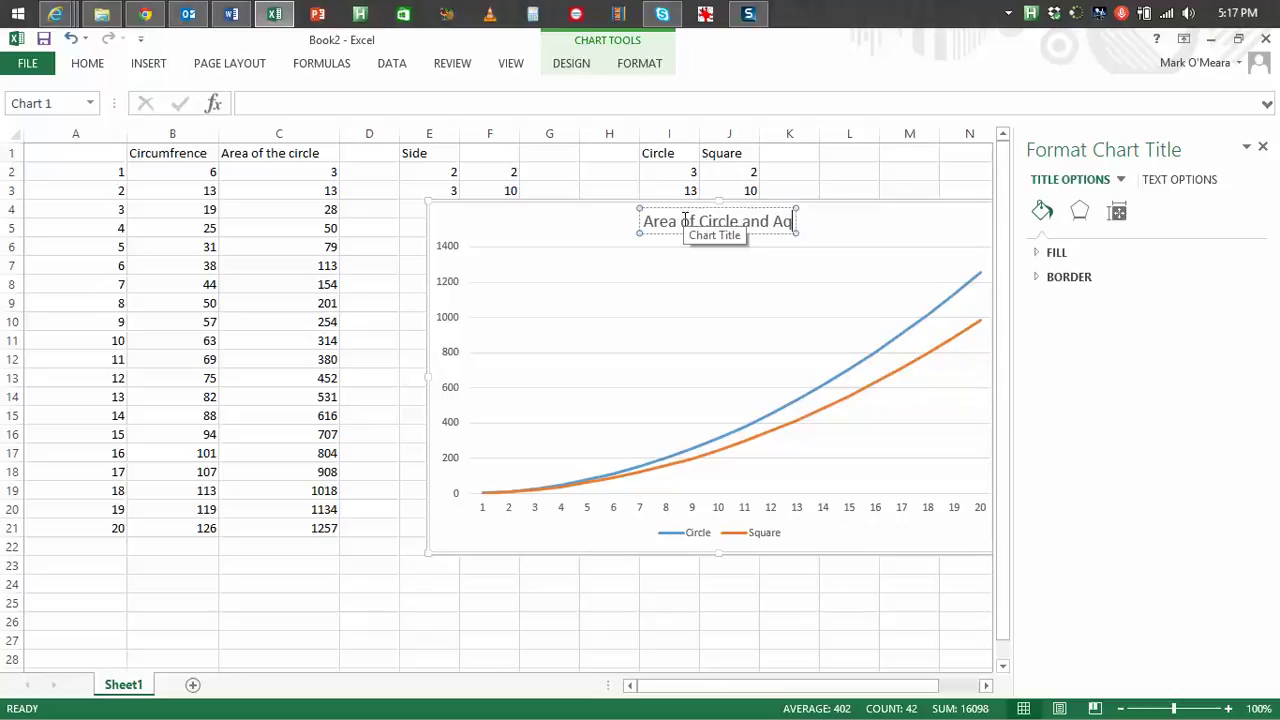
text(Squ)
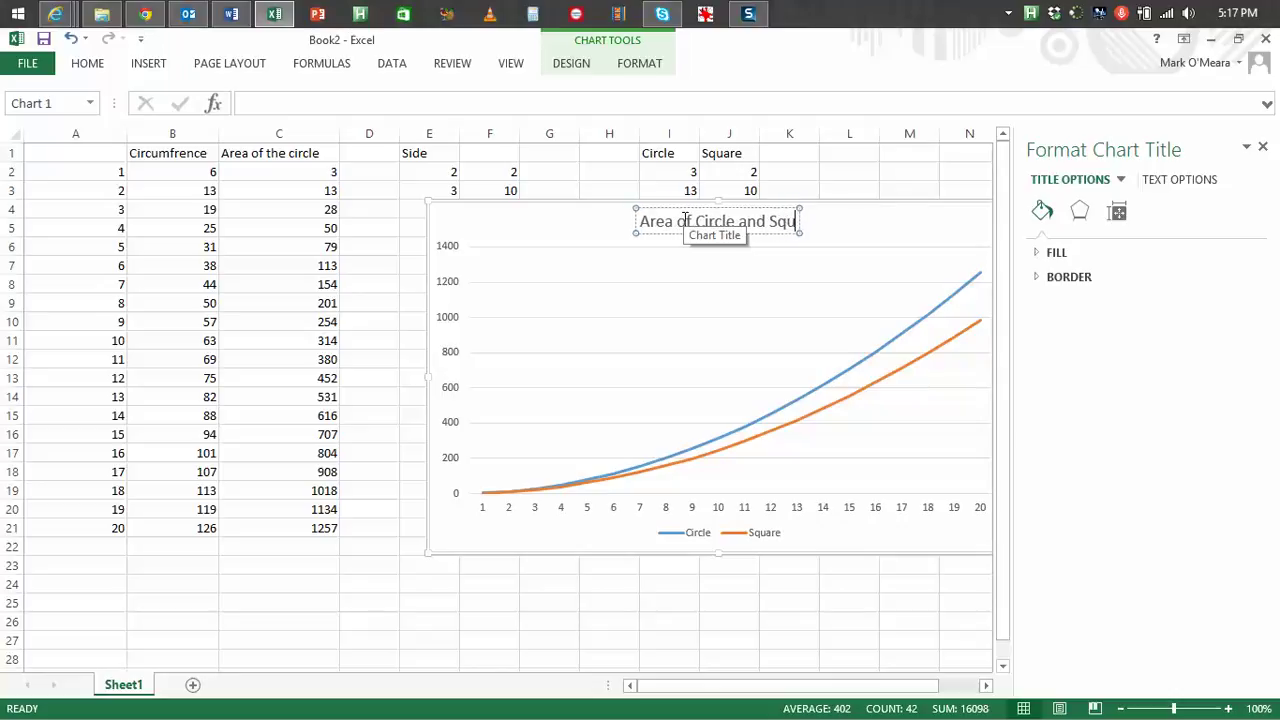
text(ares with teh)
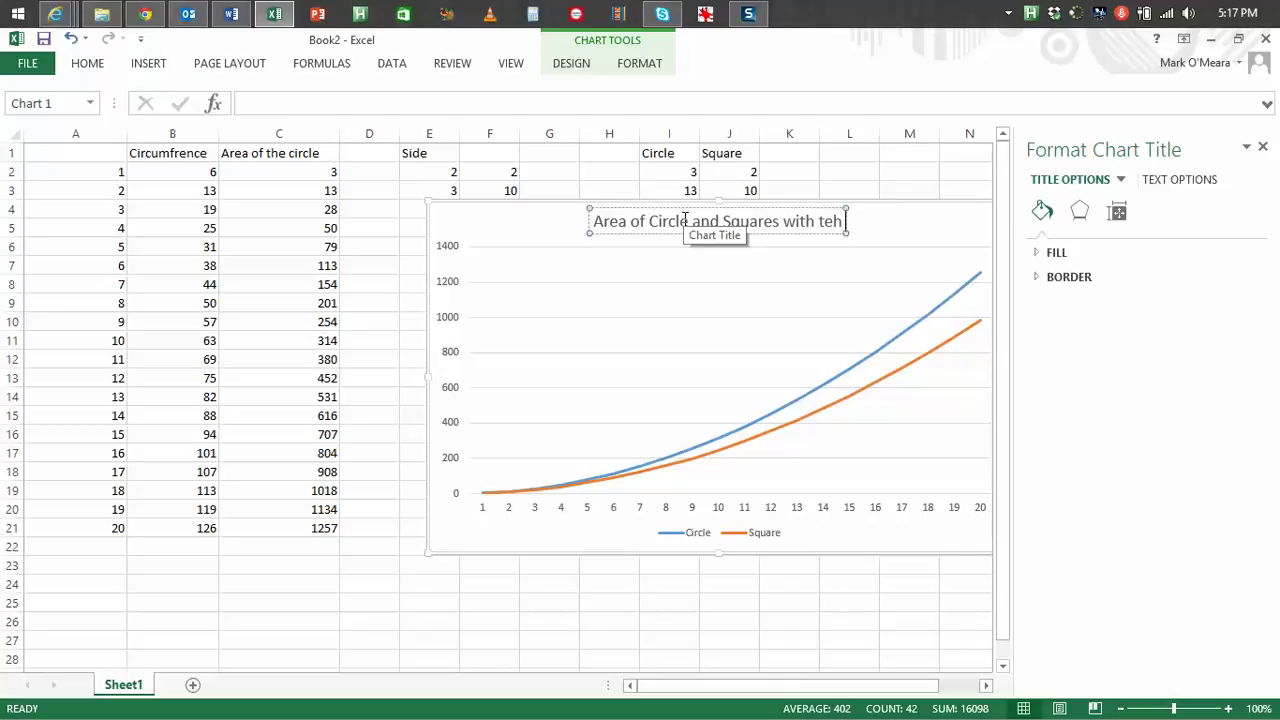
key(BackSpace)
key(BackSpace)
text(he same)
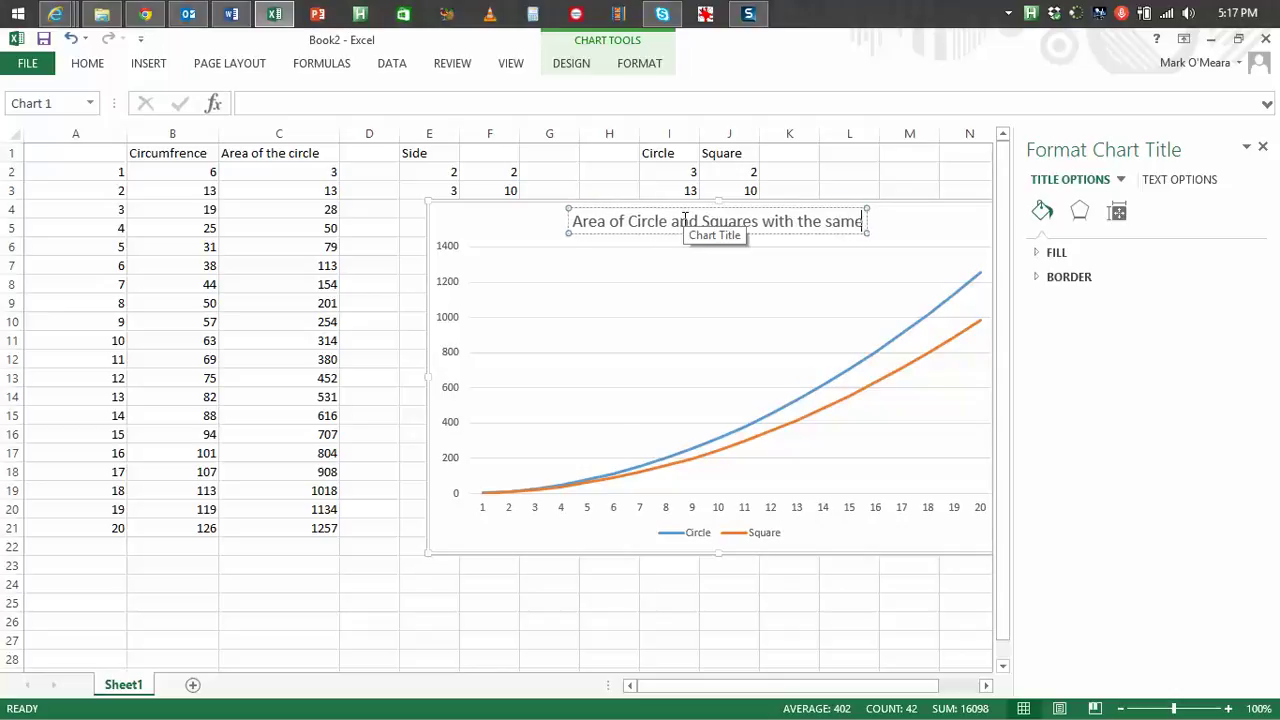
text( perimter)
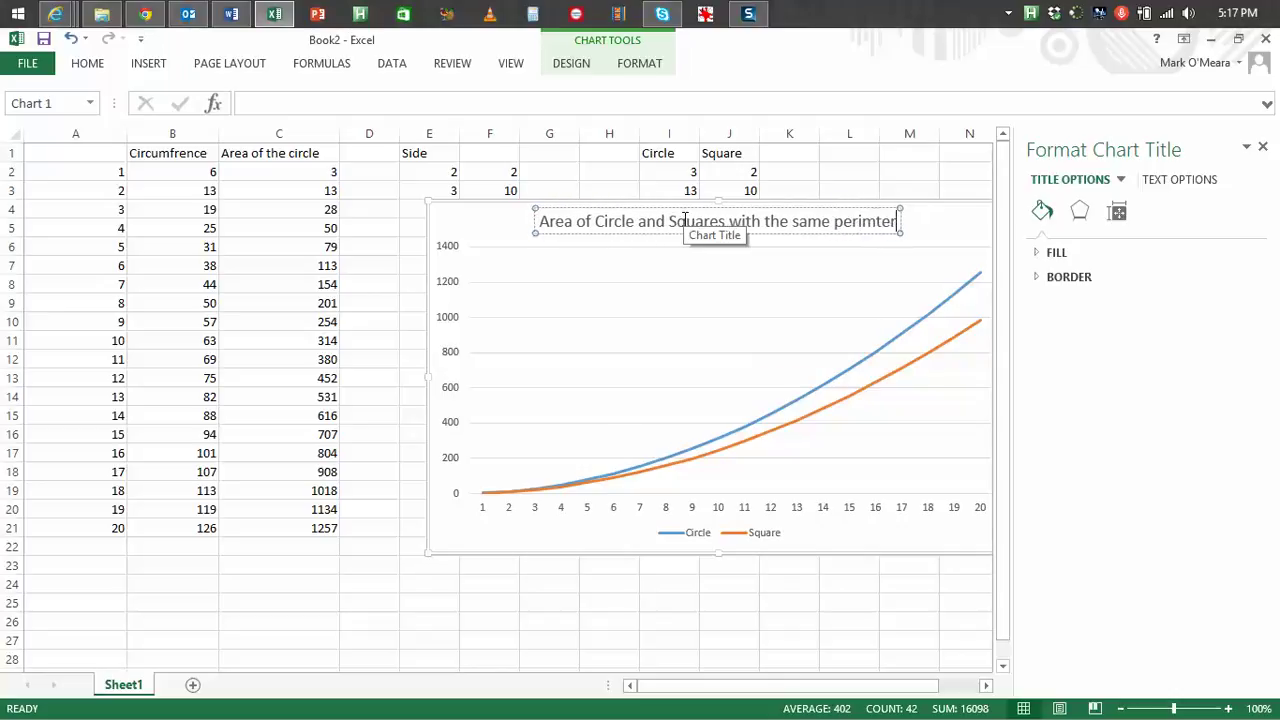
Step: Correct the last word of the chart title so it reads "Area of Circle and Squares with the same perimeter"
key(BackSpace)
key(BackSpace)
key(BackSpace)
text(eter)
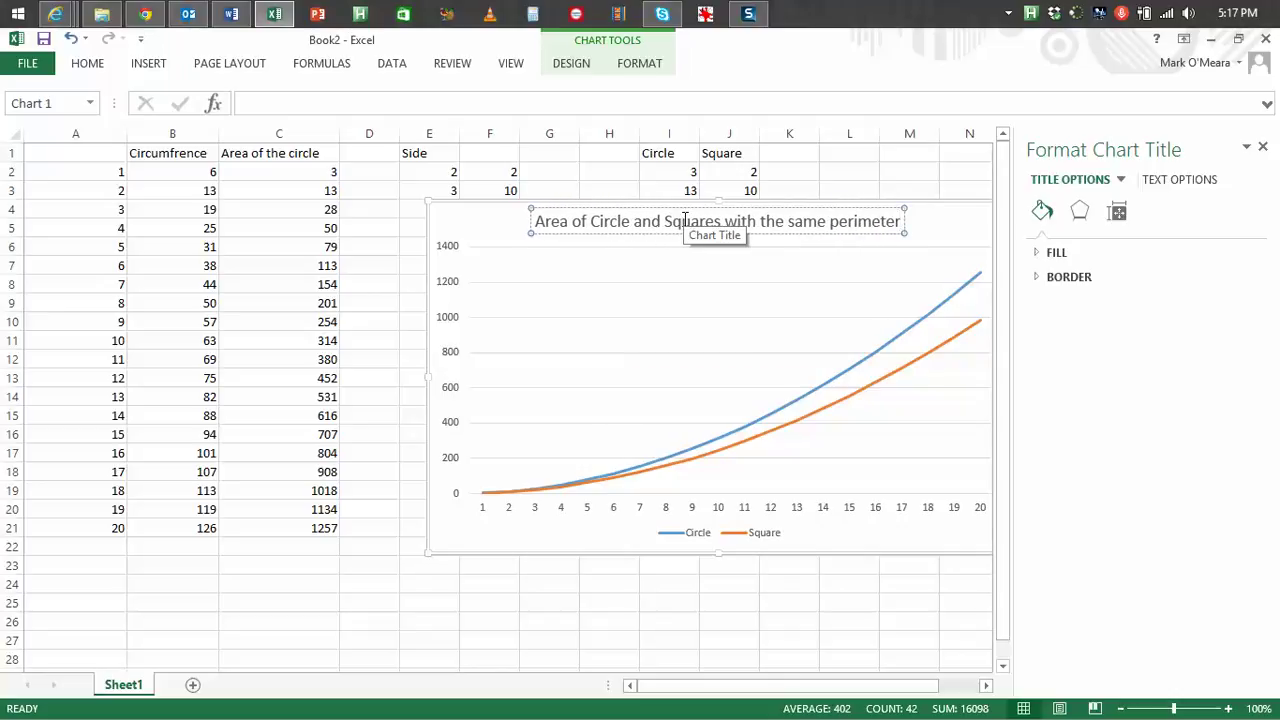
click(497, 434)
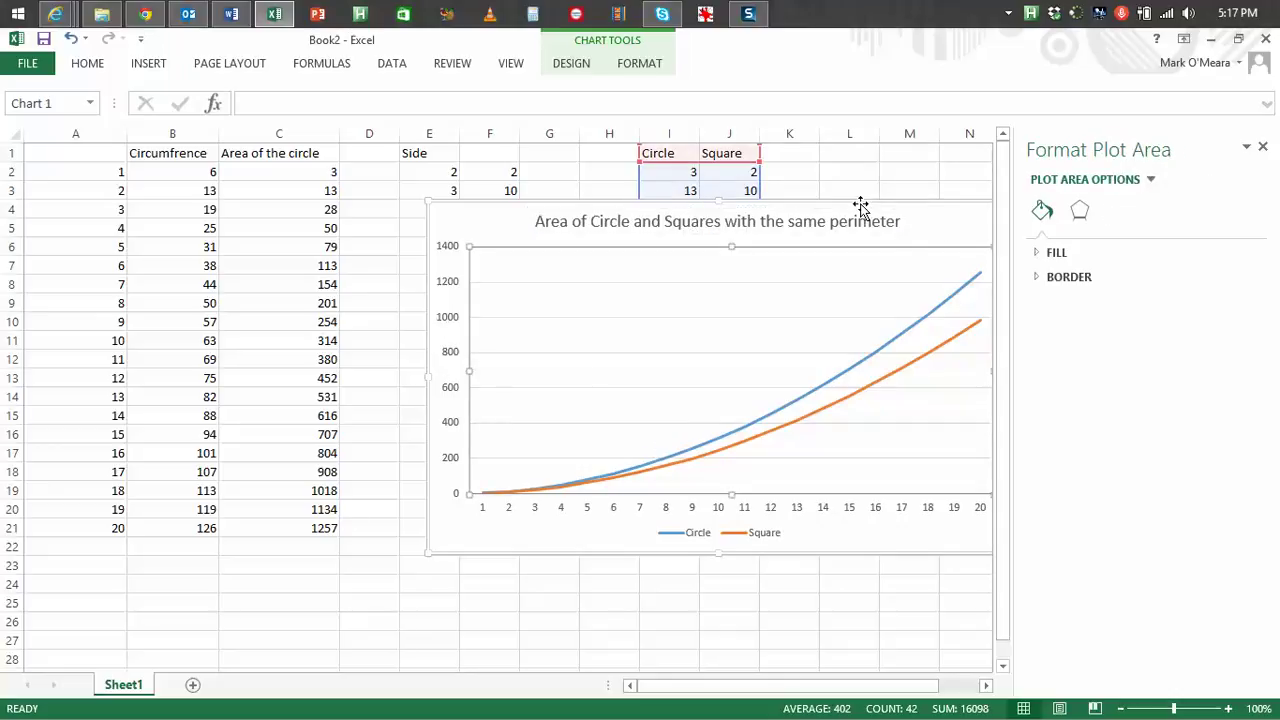
Step: Move the chart left so that it starts in column C near row 4, and add axis titles to it
drag(864, 212, 720, 234)
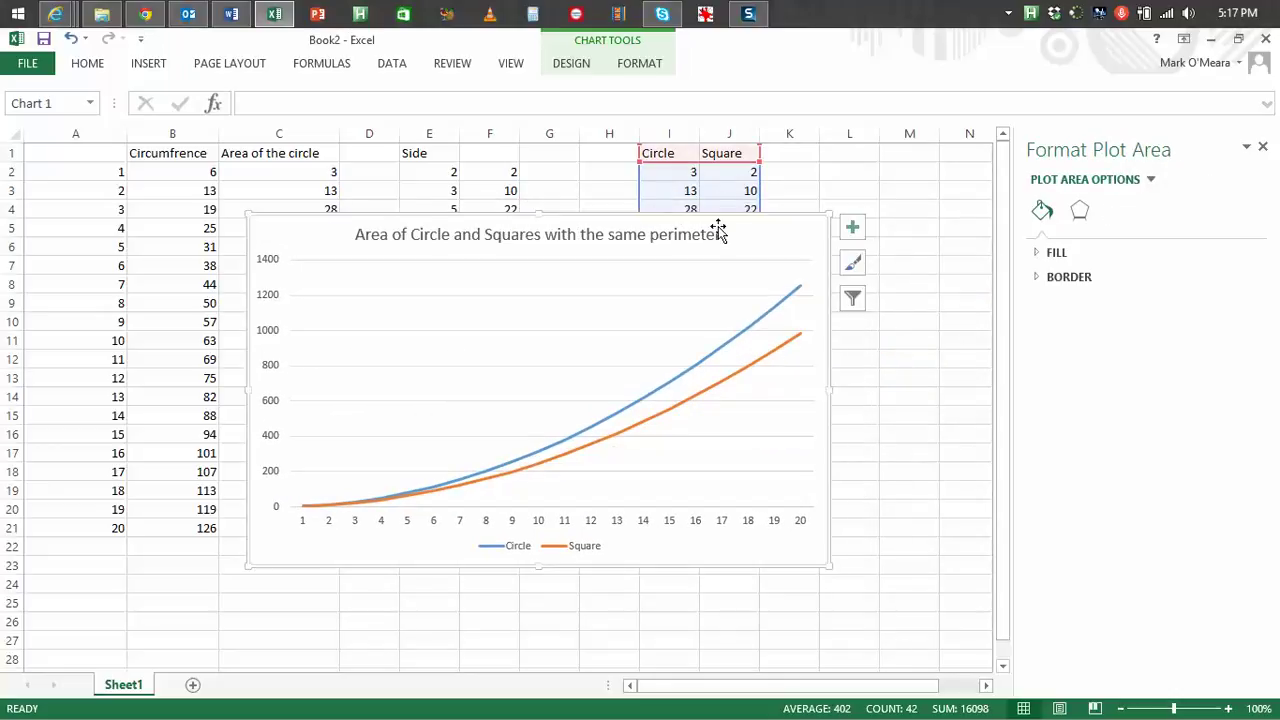
click(855, 236)
click(897, 268)
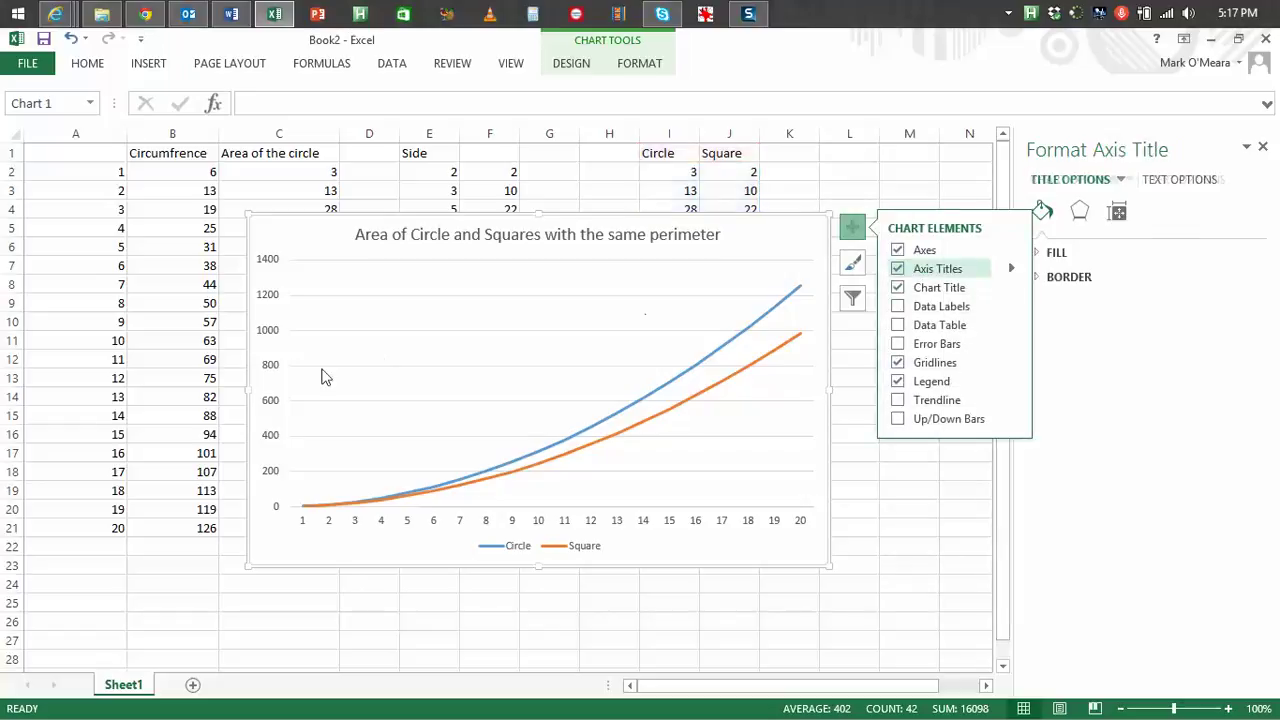
Step: Replace the vertical axis title text with "Unit squared"
click(273, 375)
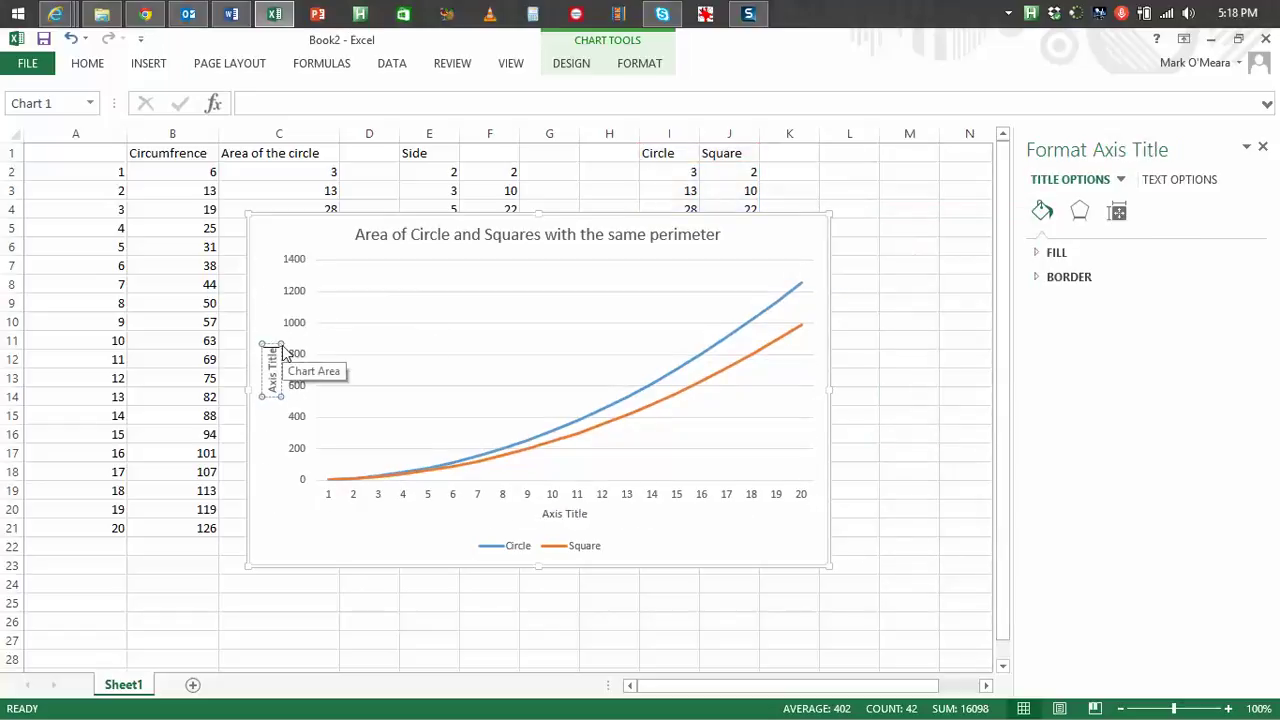
key(ctrl+shift+Left)
key(ctrl+shift+Left)
text(A)
key(BackSpace)
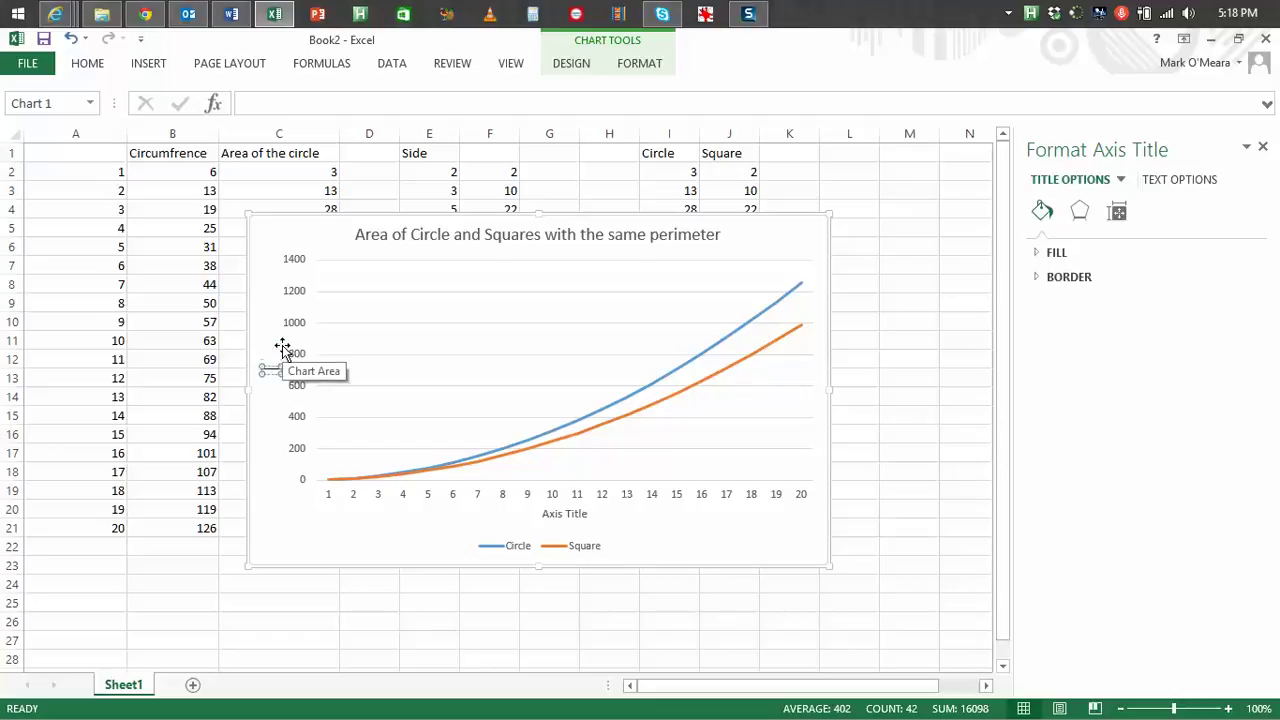
text(Unit squared)
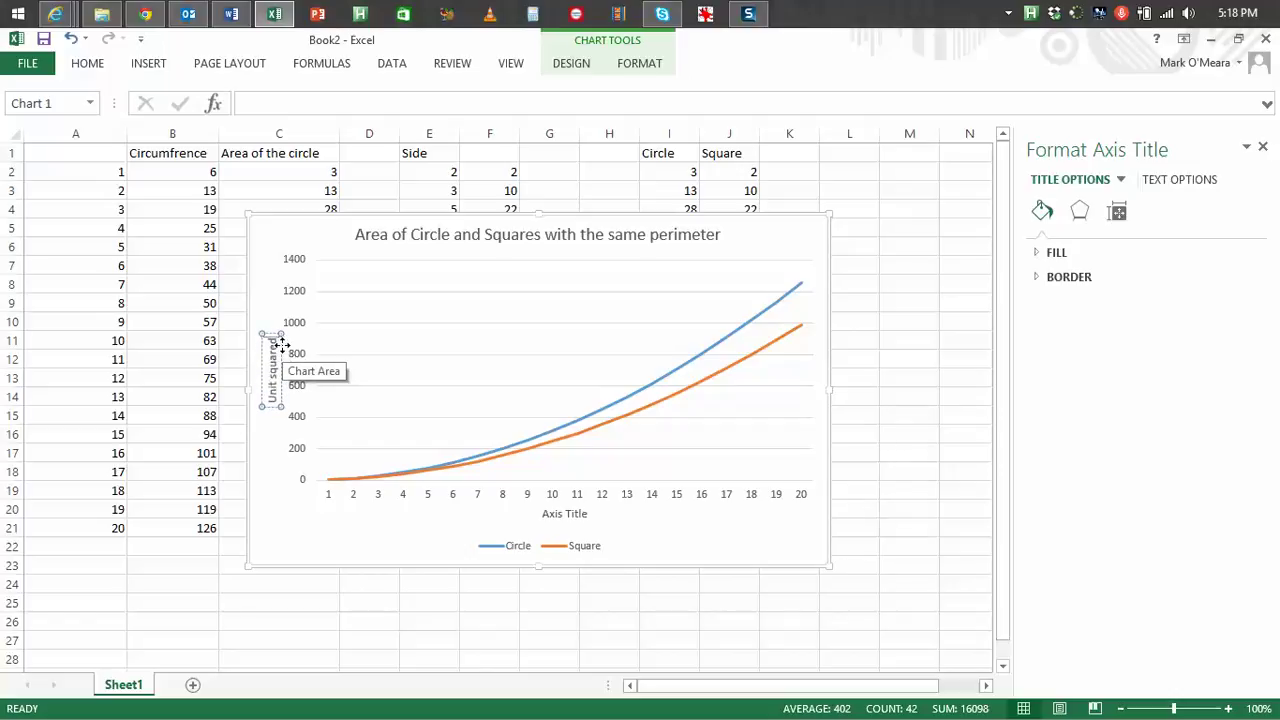
Step: Replace the horizontal axis title text with "Fence length"
click(578, 512)
click(540, 513)
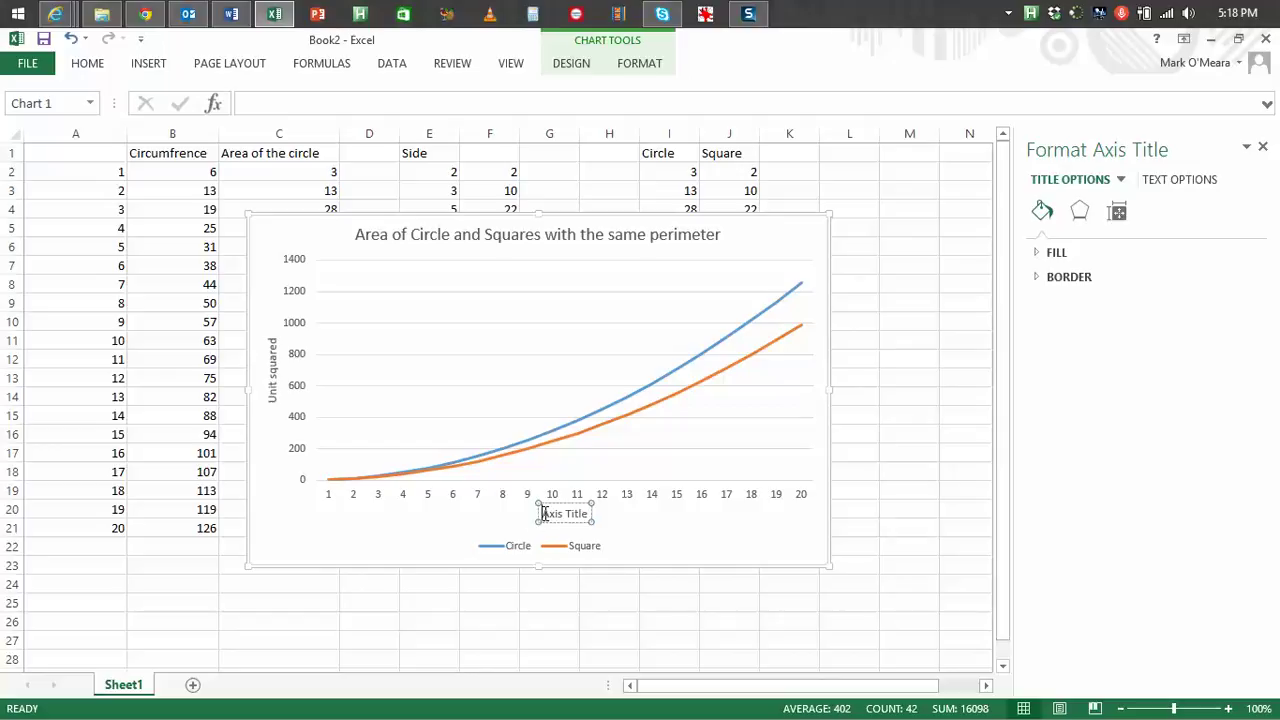
drag(545, 515, 592, 515)
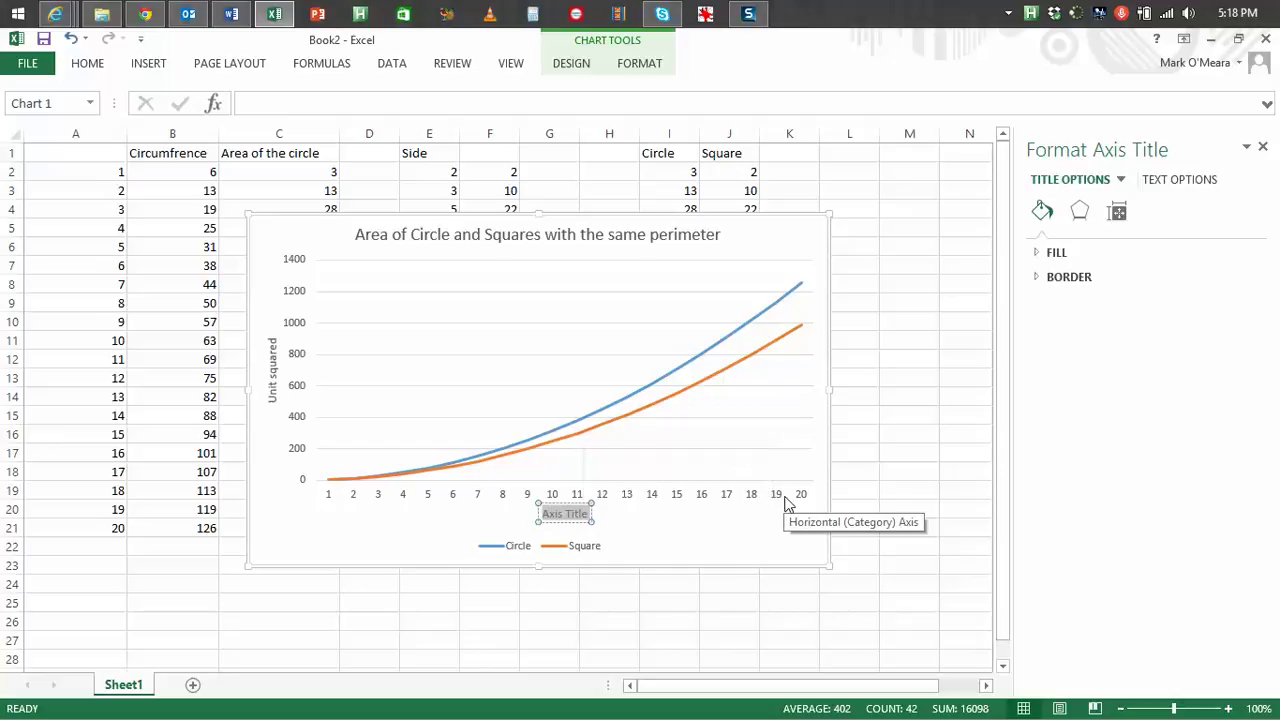
text(Fence len)
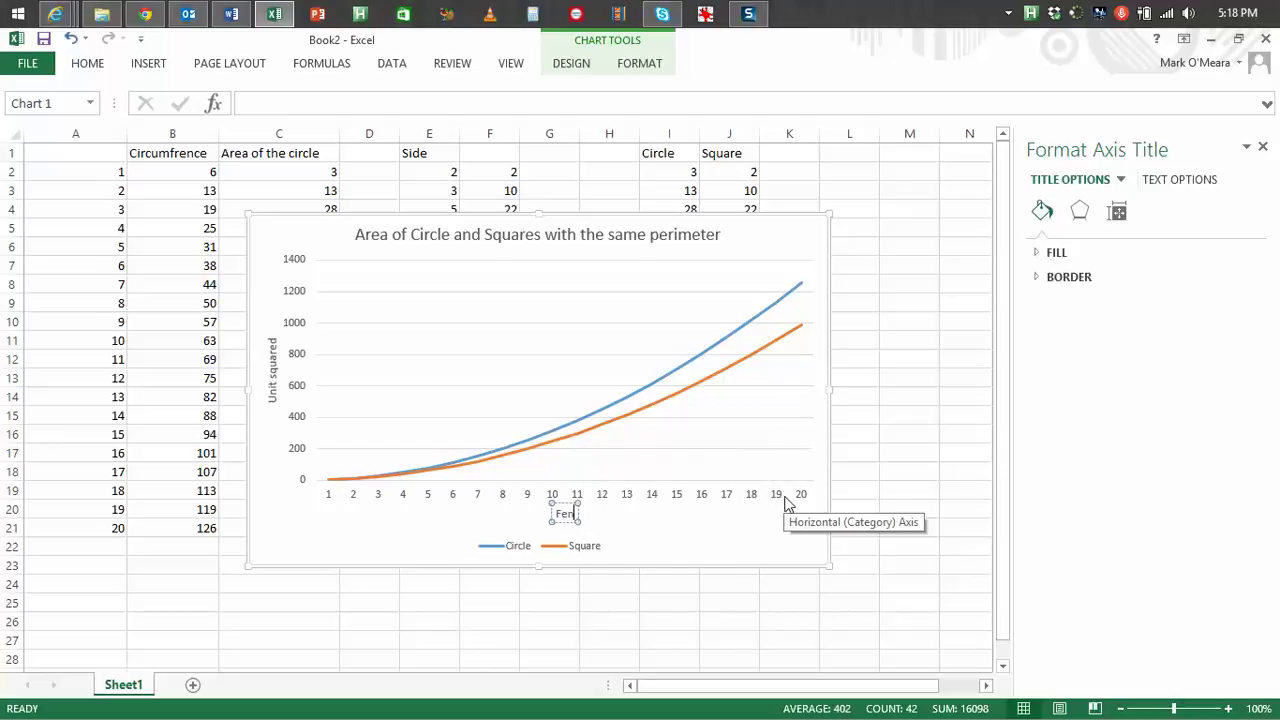
text(gth)
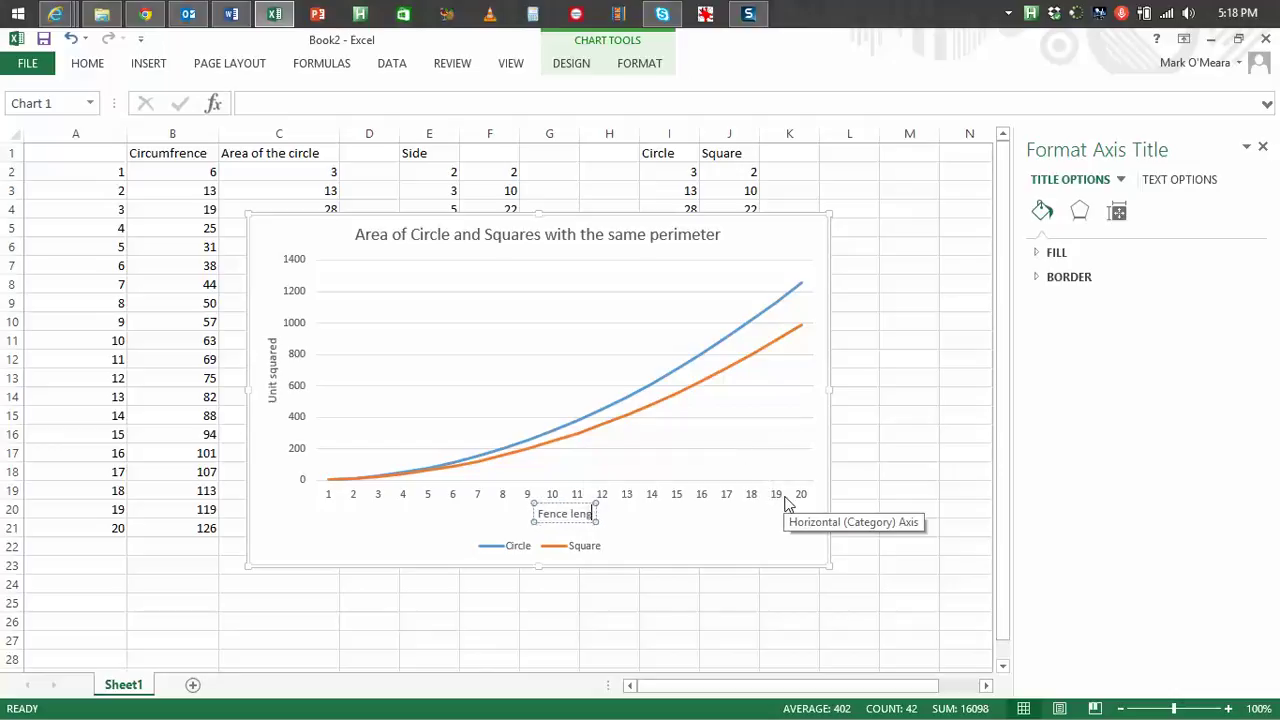
click(700, 534)
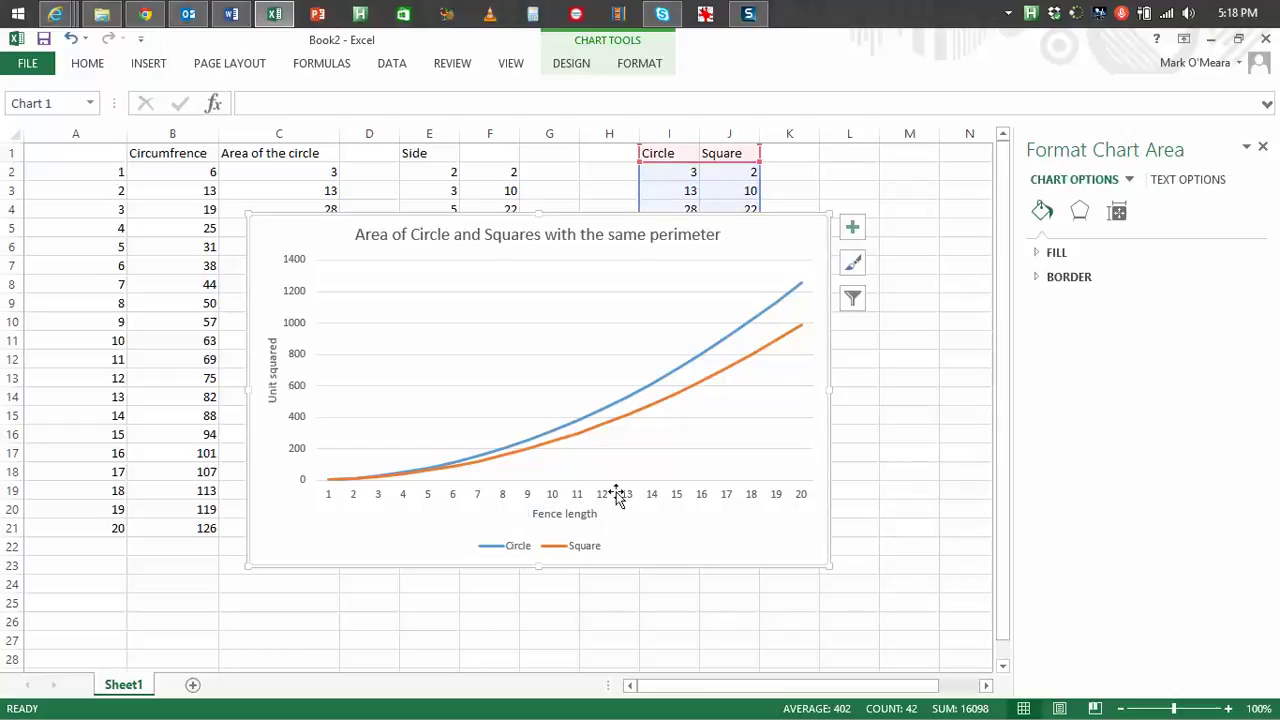